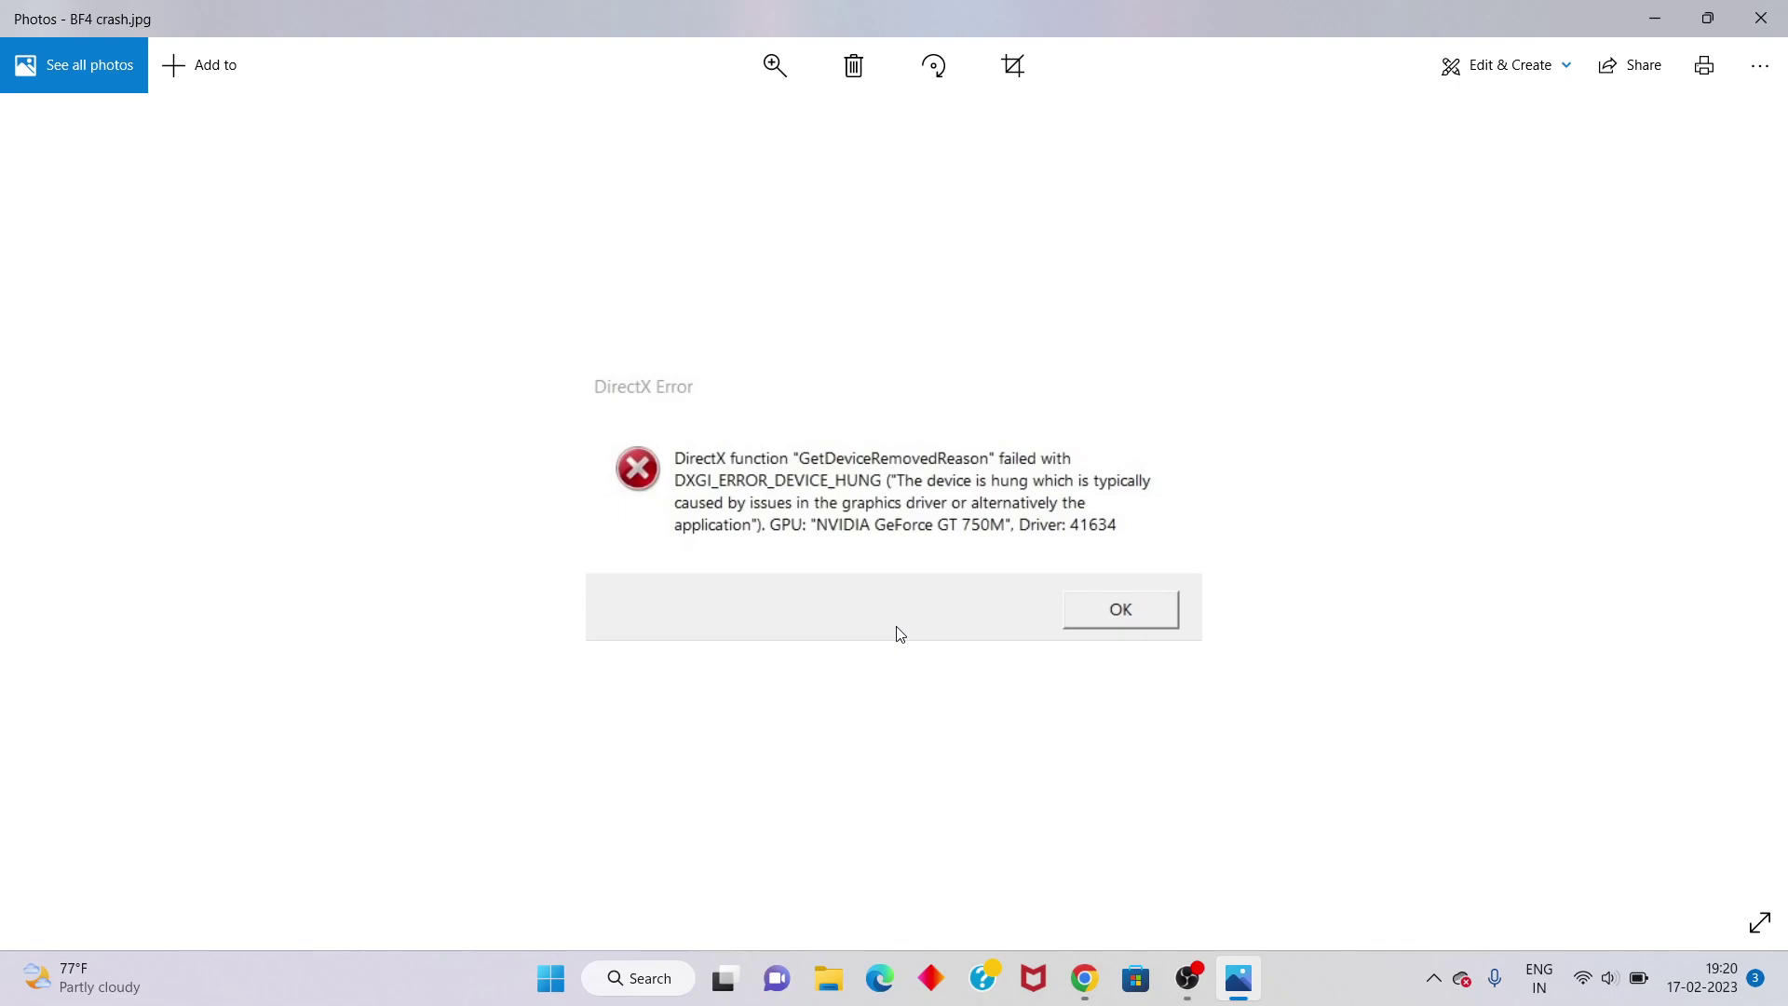
Close the BF4 crash.jpg DirectX error screenshot in Photos.
click(1765, 13)
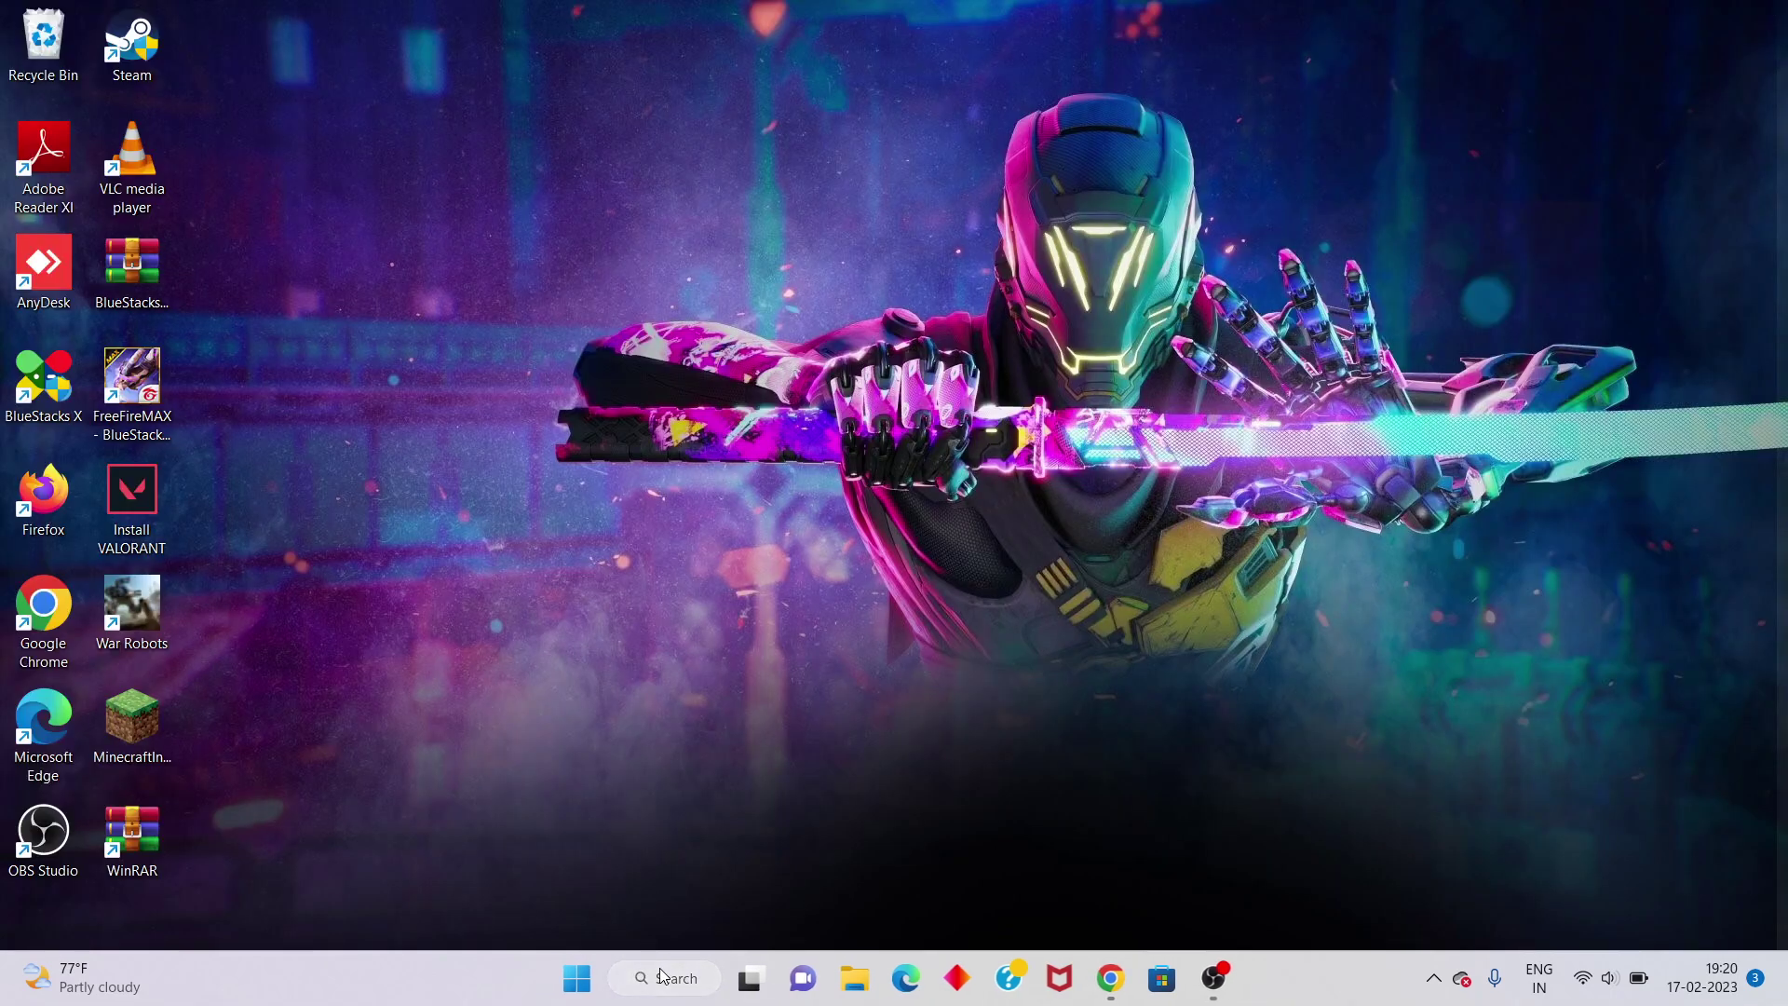
Start the Run app from Windows Search and run regedit to launch Registry Editor.
click(662, 975)
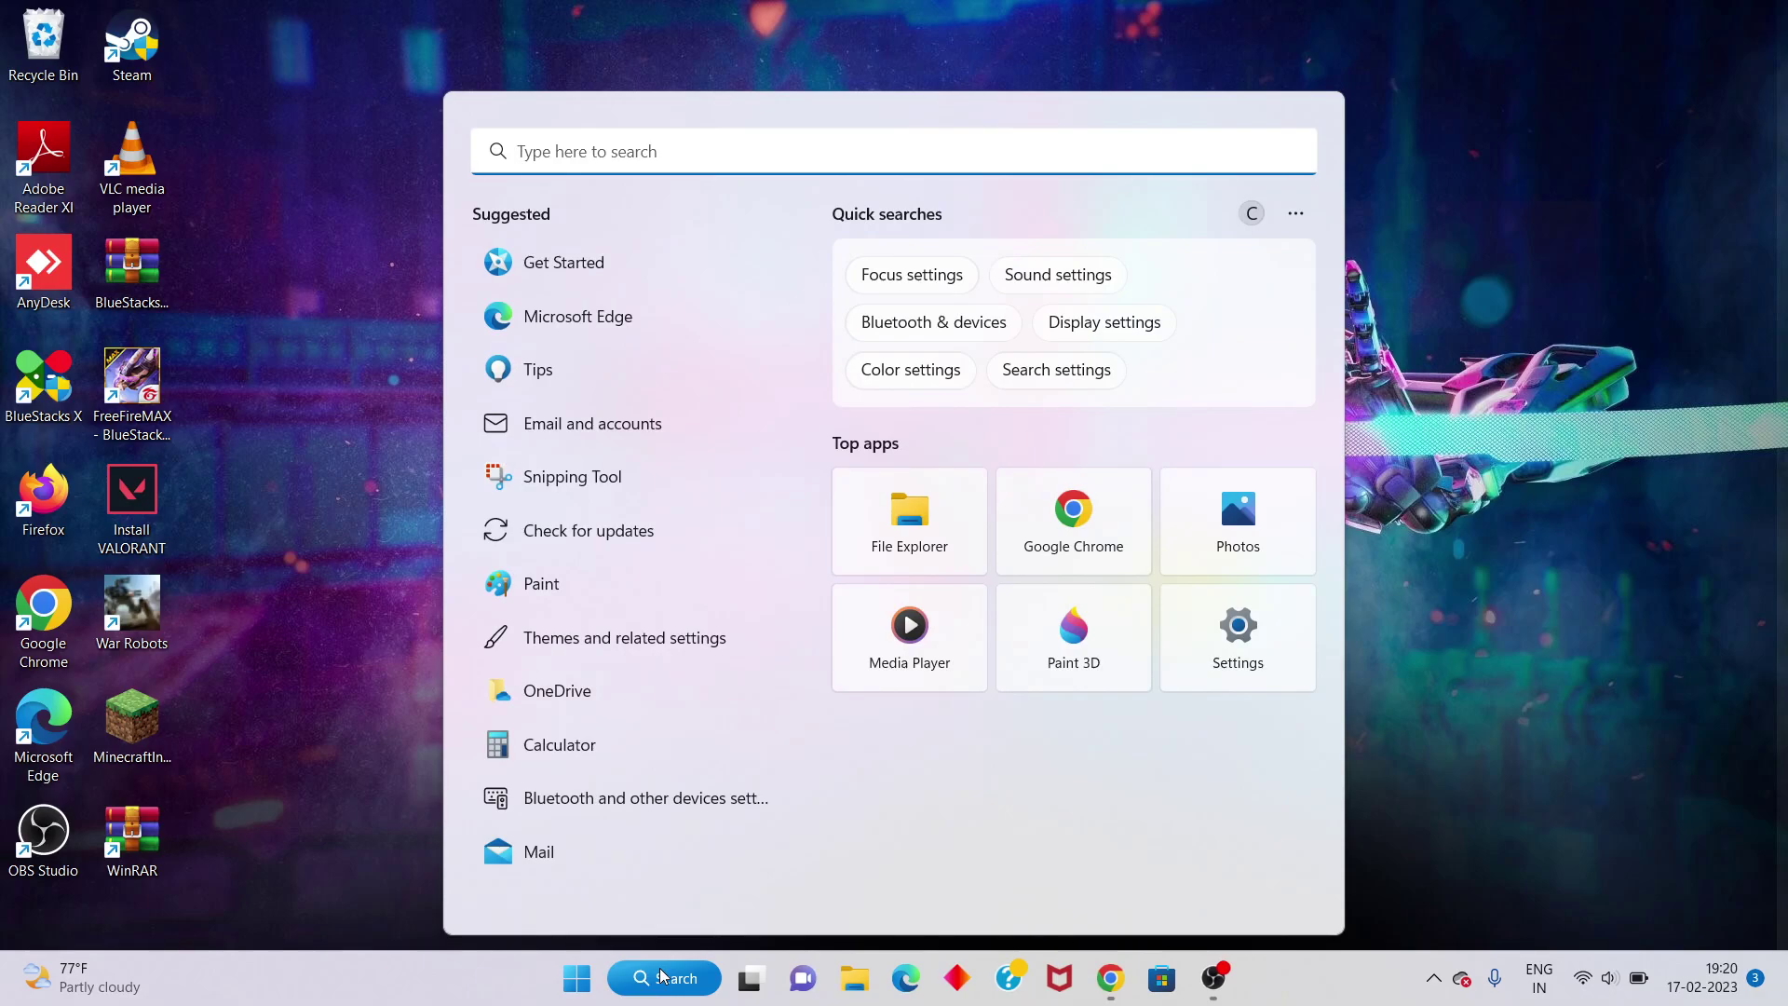
text(run)
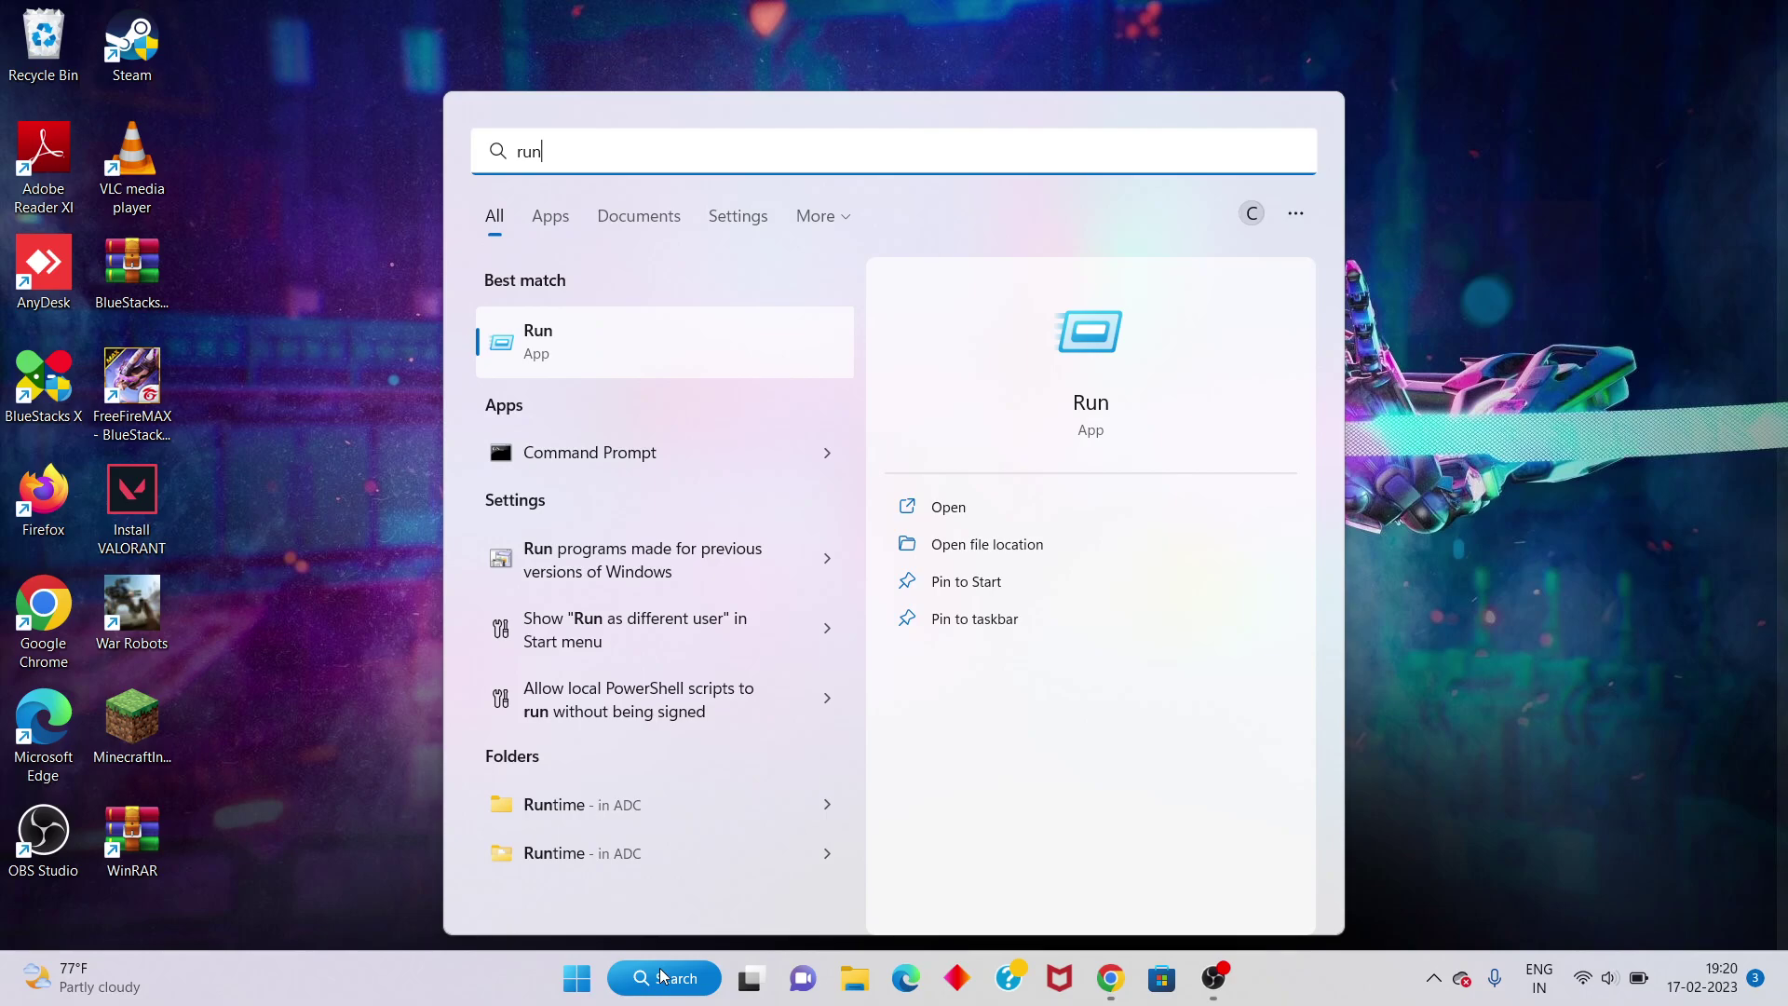
key(Return)
click(197, 814)
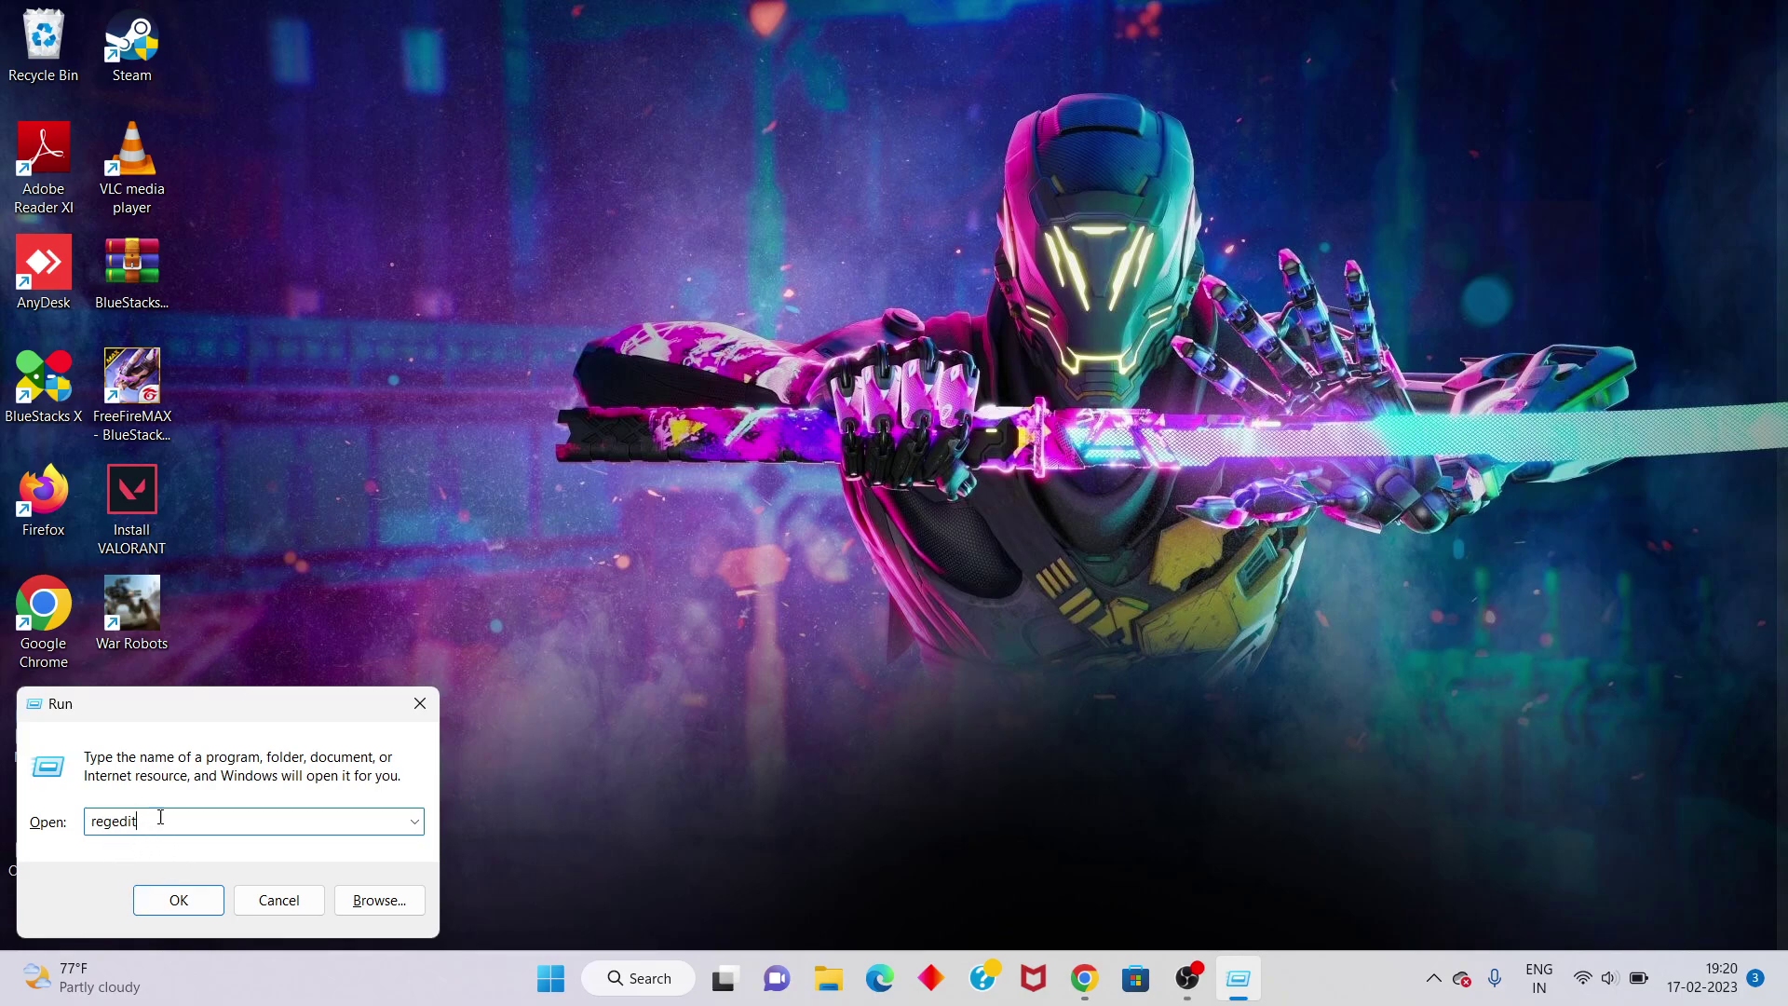
click(189, 906)
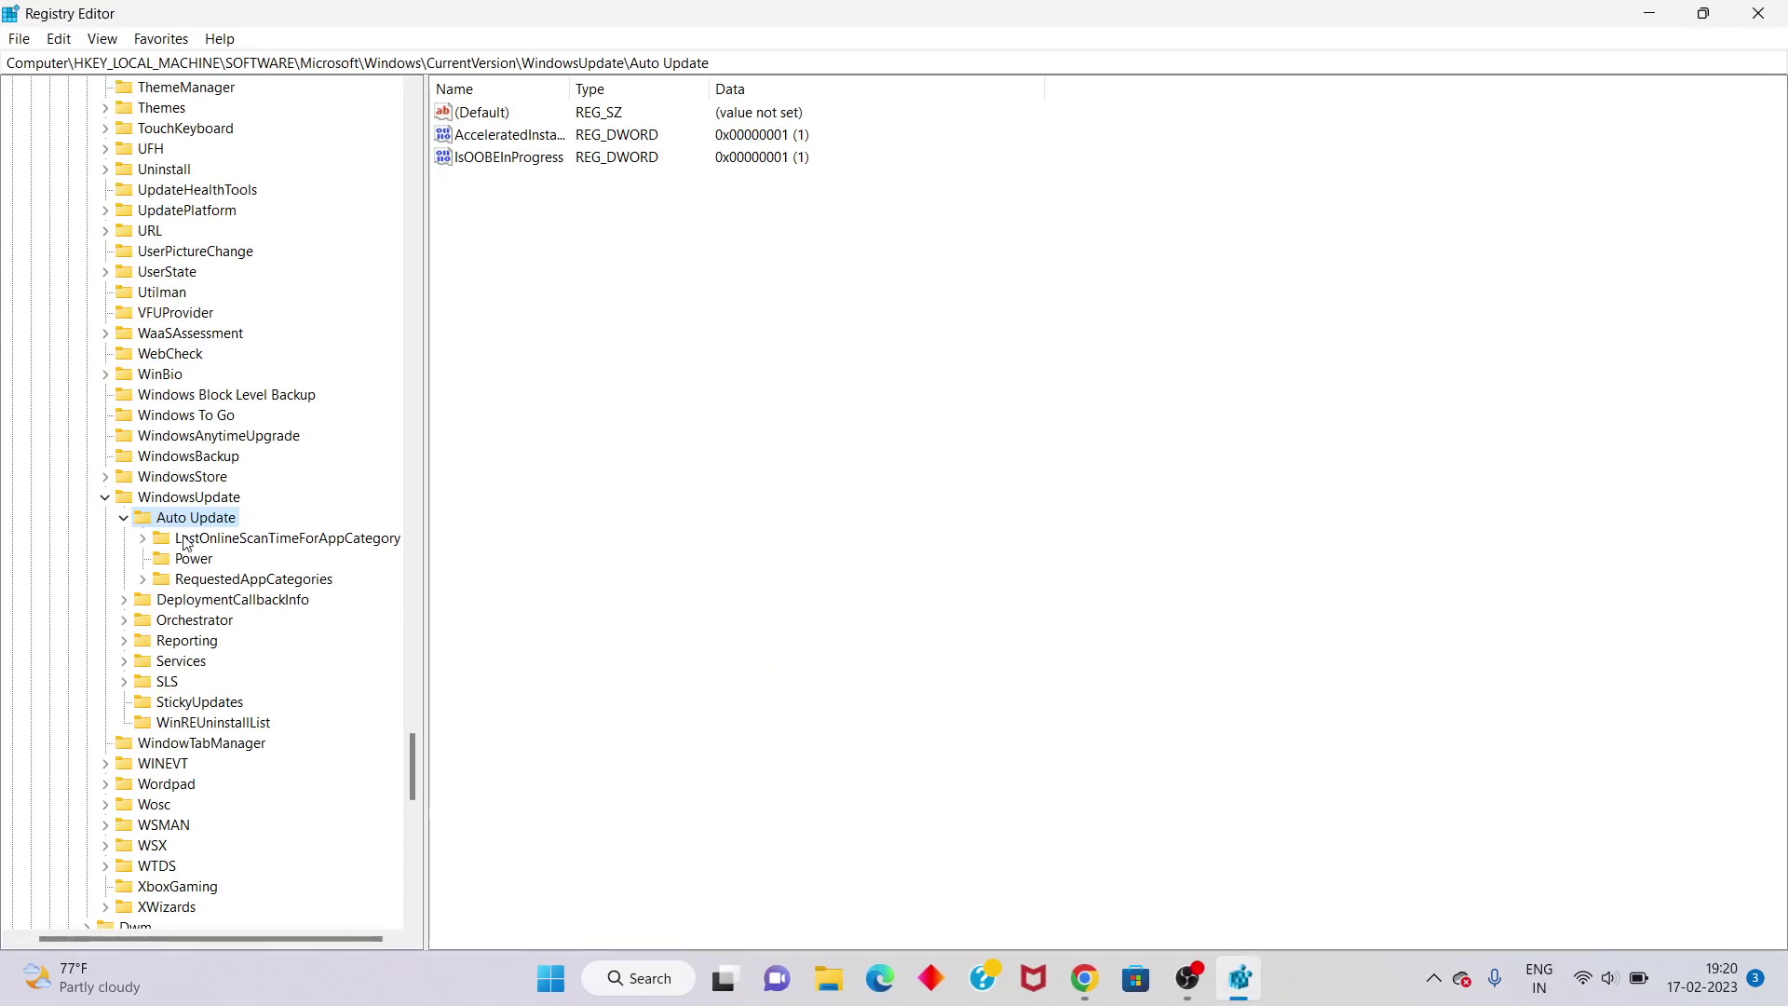
Collapse the Auto Update, WindowsUpdate, Microsoft and SOFTWARE branches, then select HKEY_LOCAL_MACHINE.
click(123, 518)
click(128, 500)
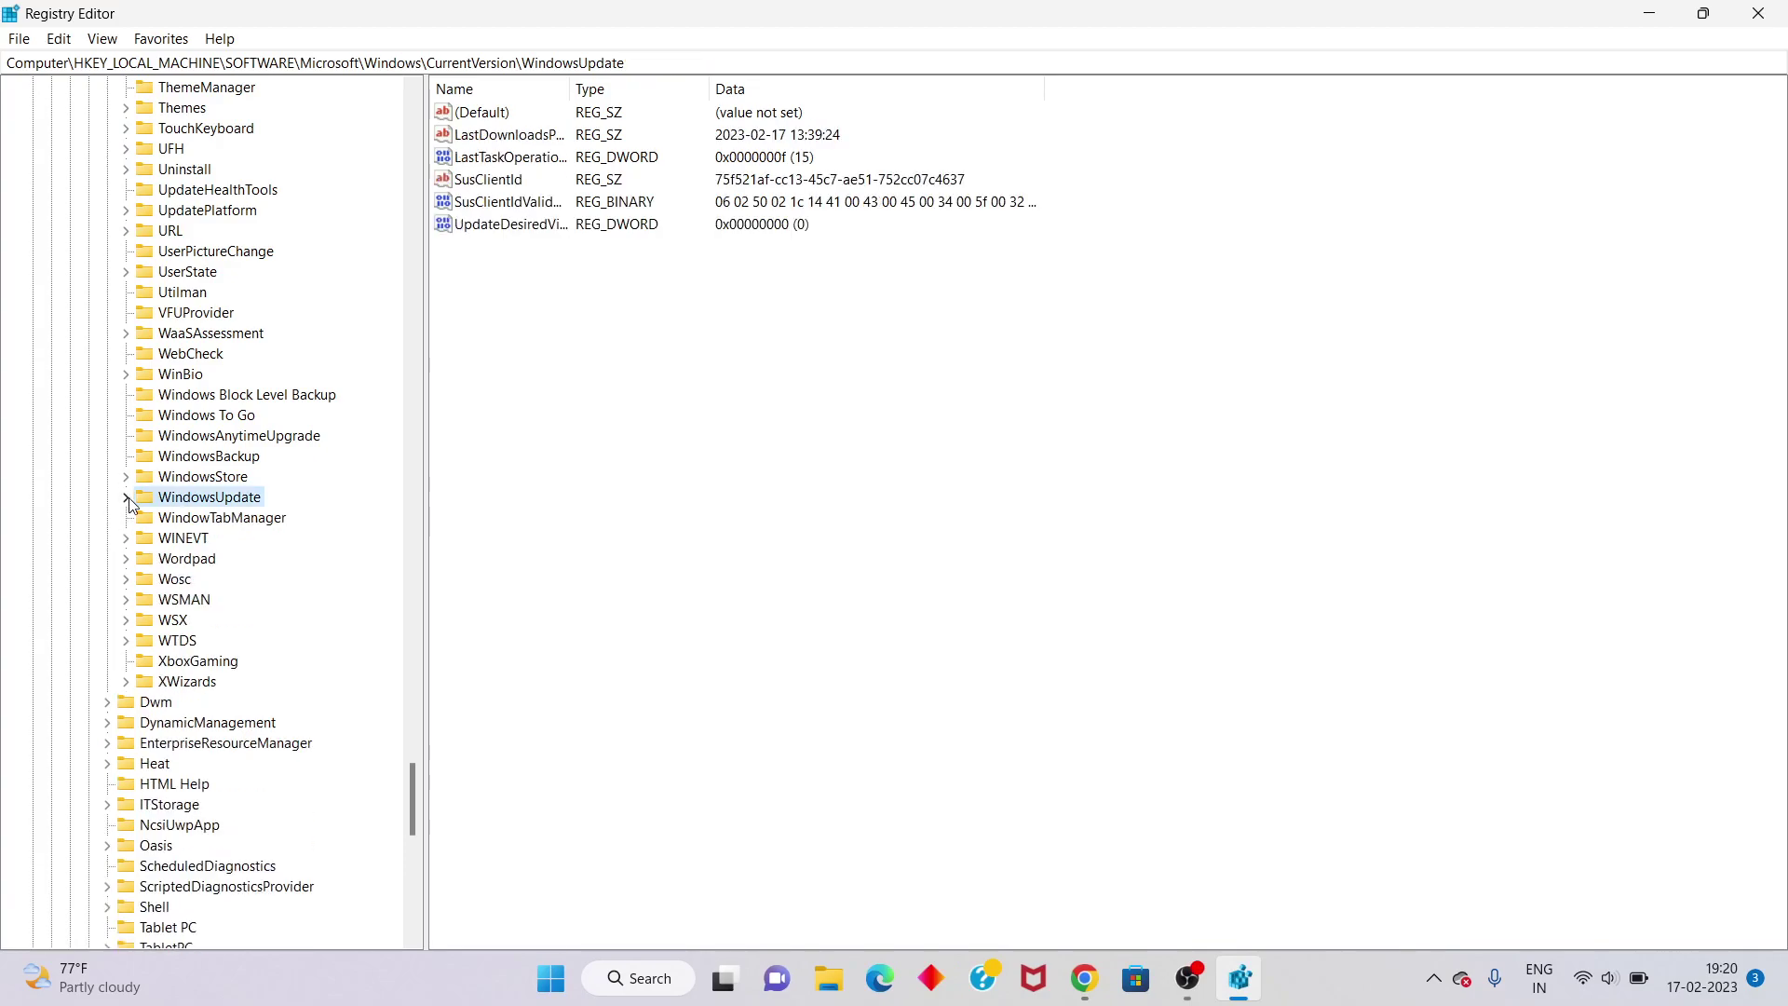
click(410, 169)
drag(410, 170, 410, 169)
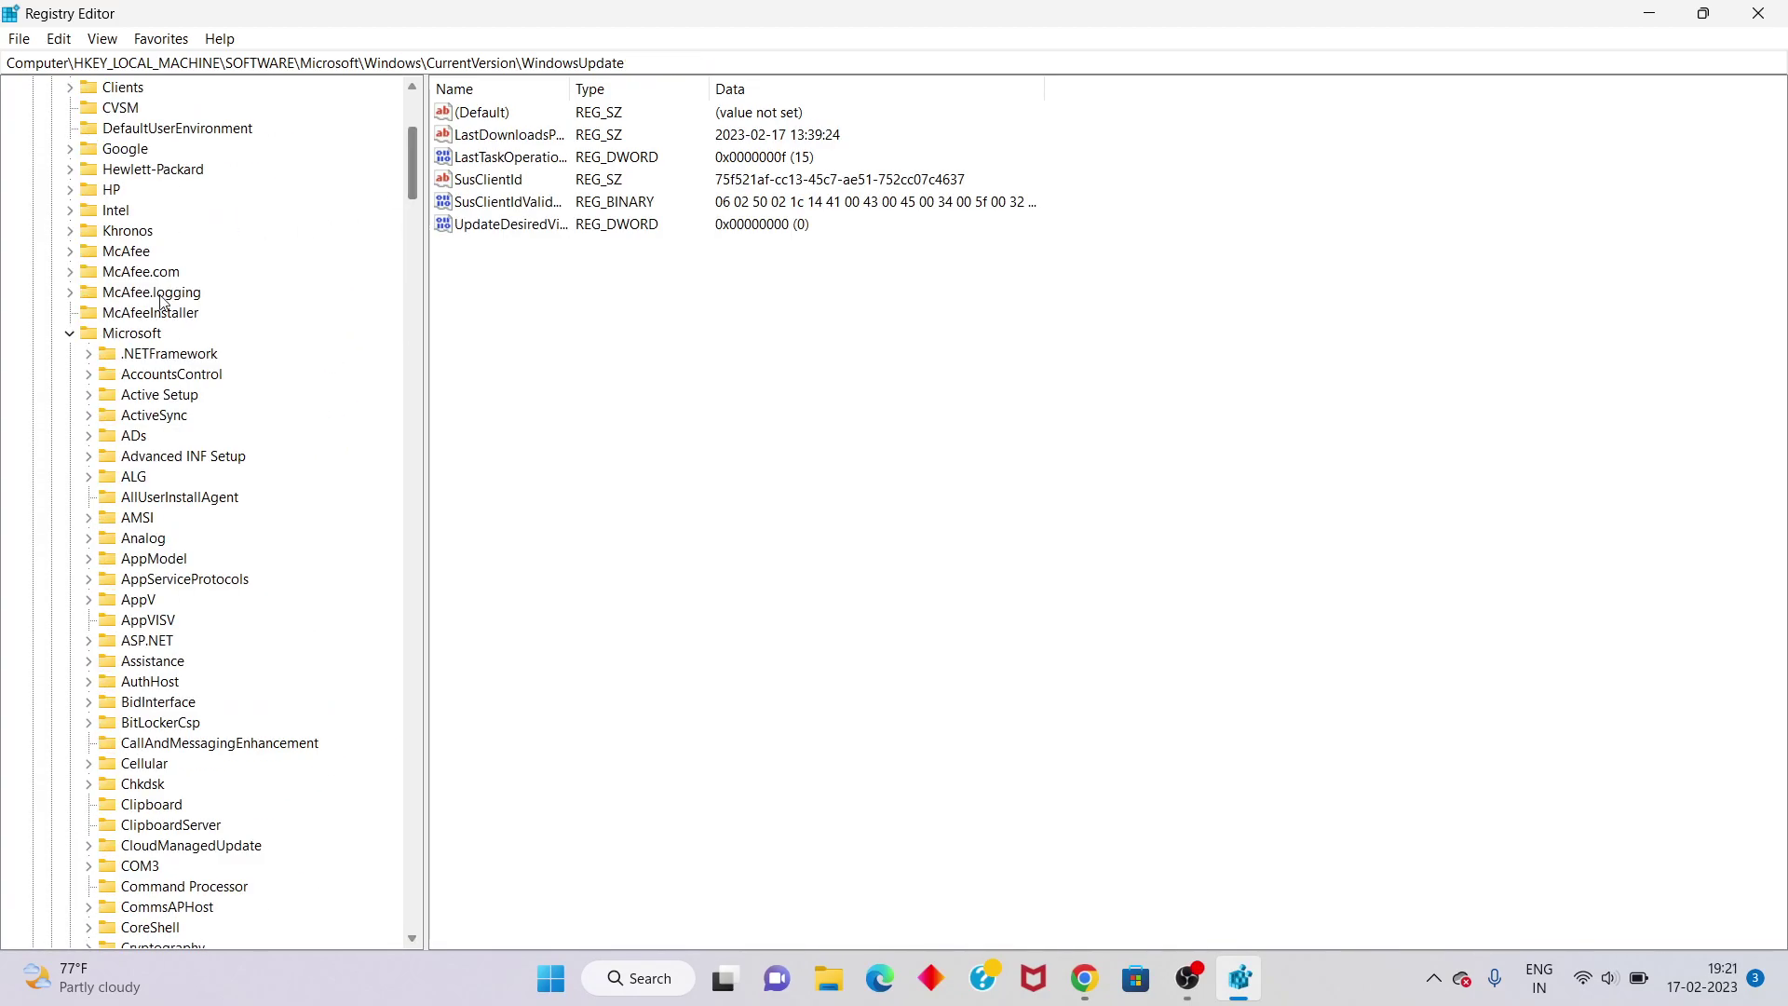
click(70, 334)
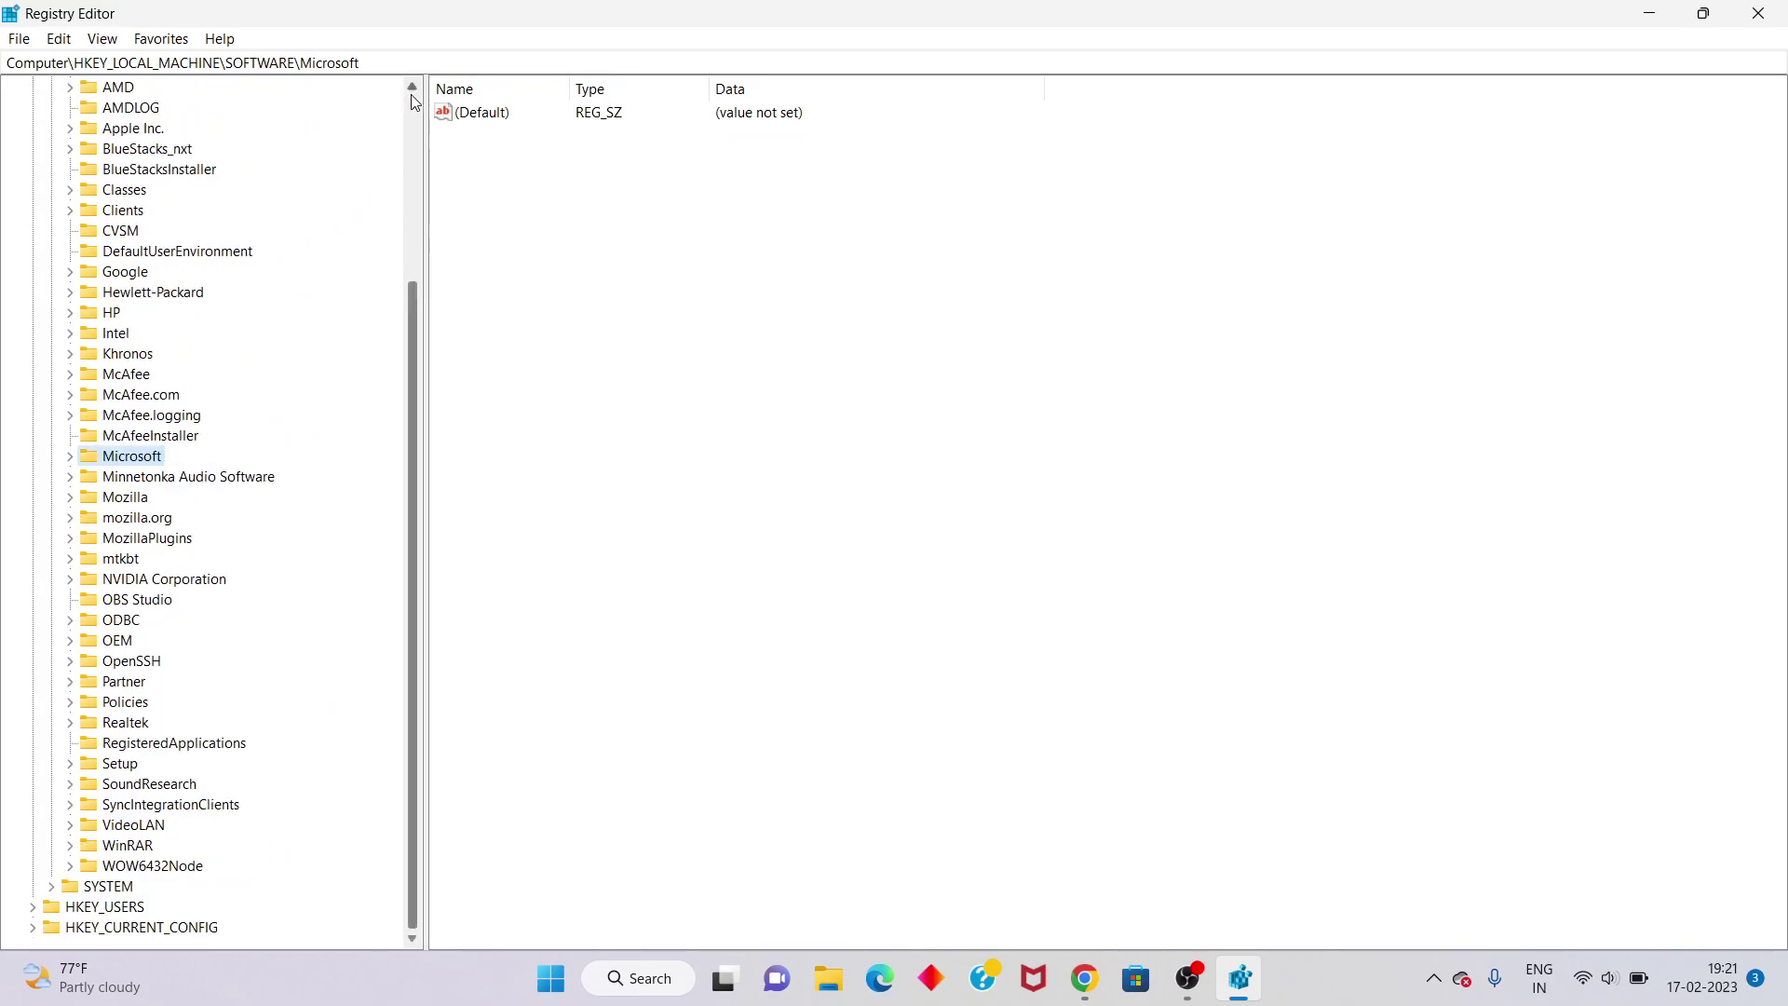
scroll(412, 97, up, 2)
scroll(416, 103, up, 1)
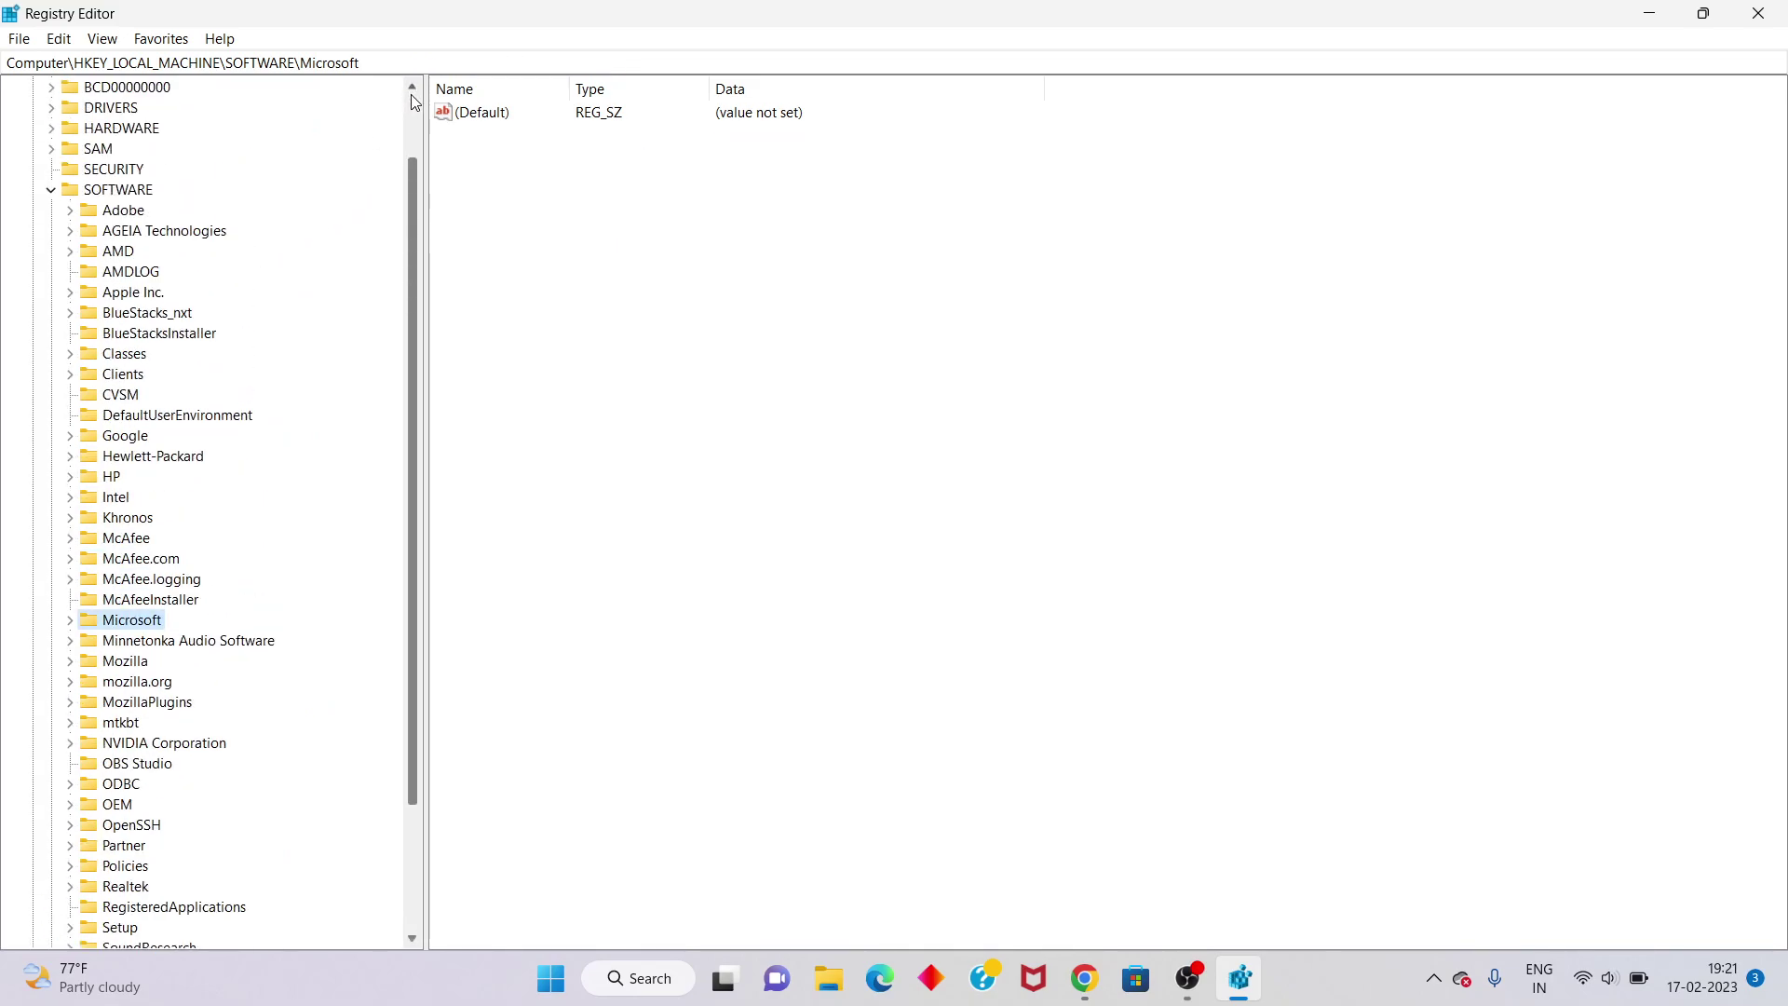
click(52, 189)
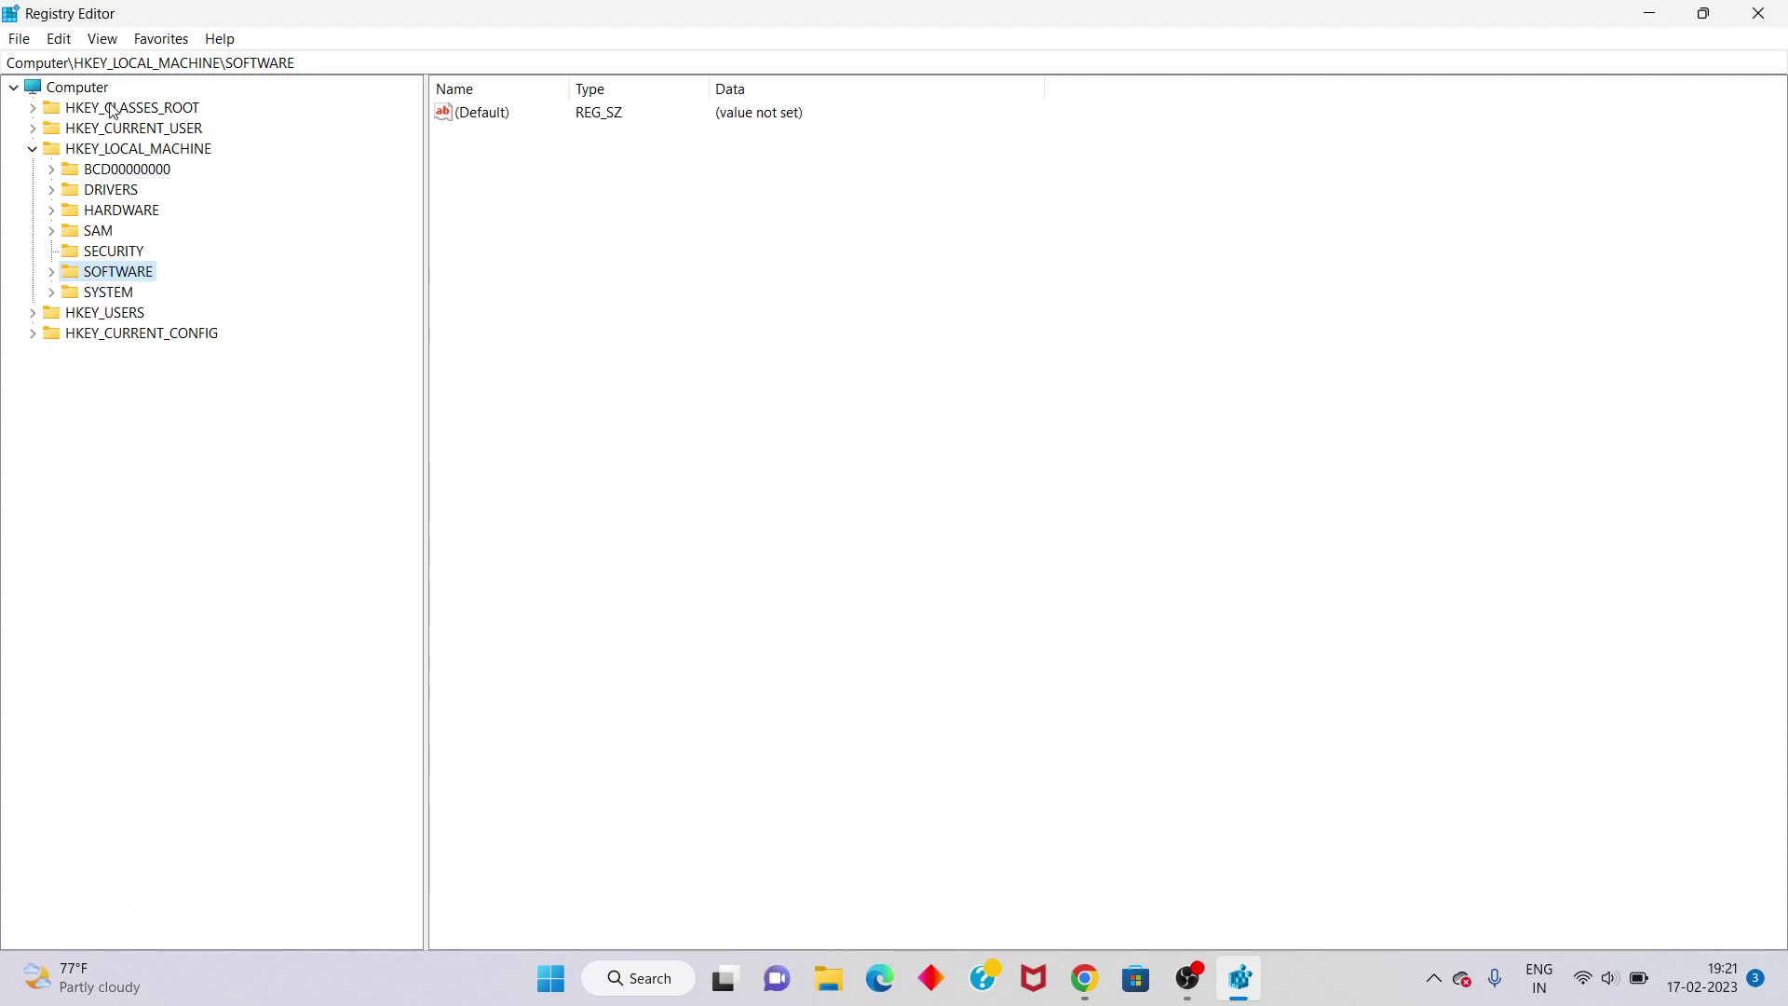
click(113, 148)
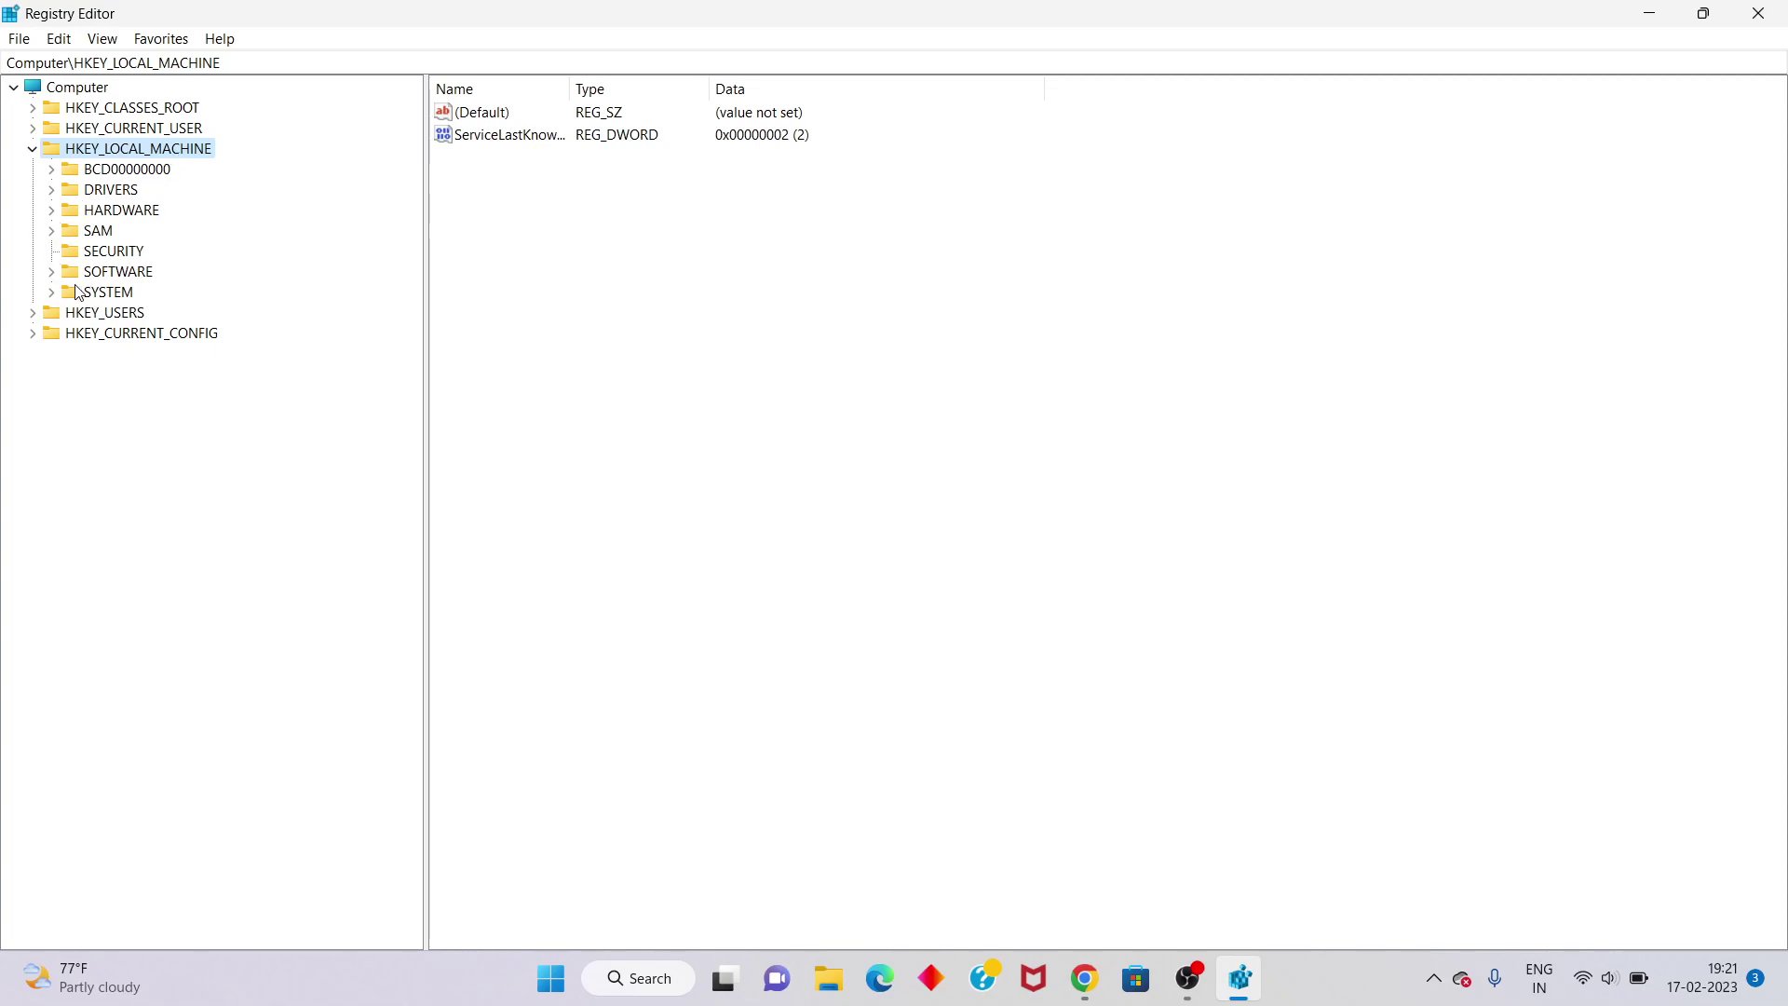
Expand SYSTEM and CurrentControlSet, open the Control key, and scroll through its subkeys.
click(110, 292)
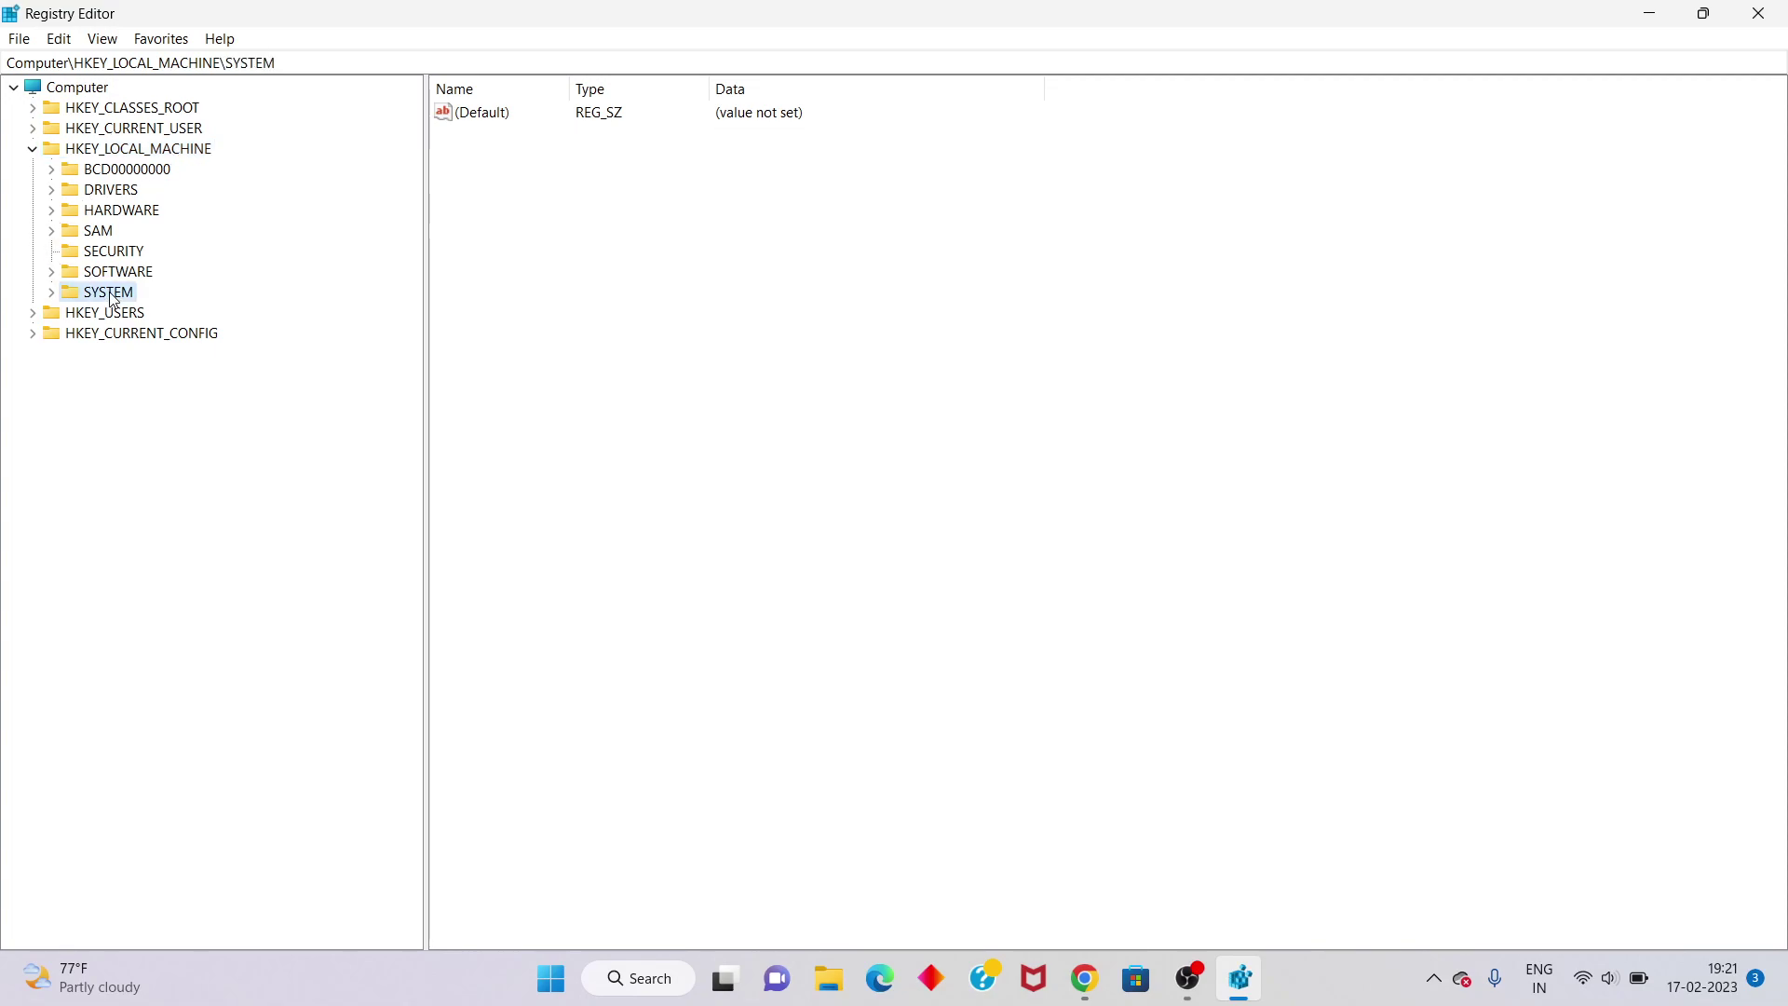
double_click(110, 293)
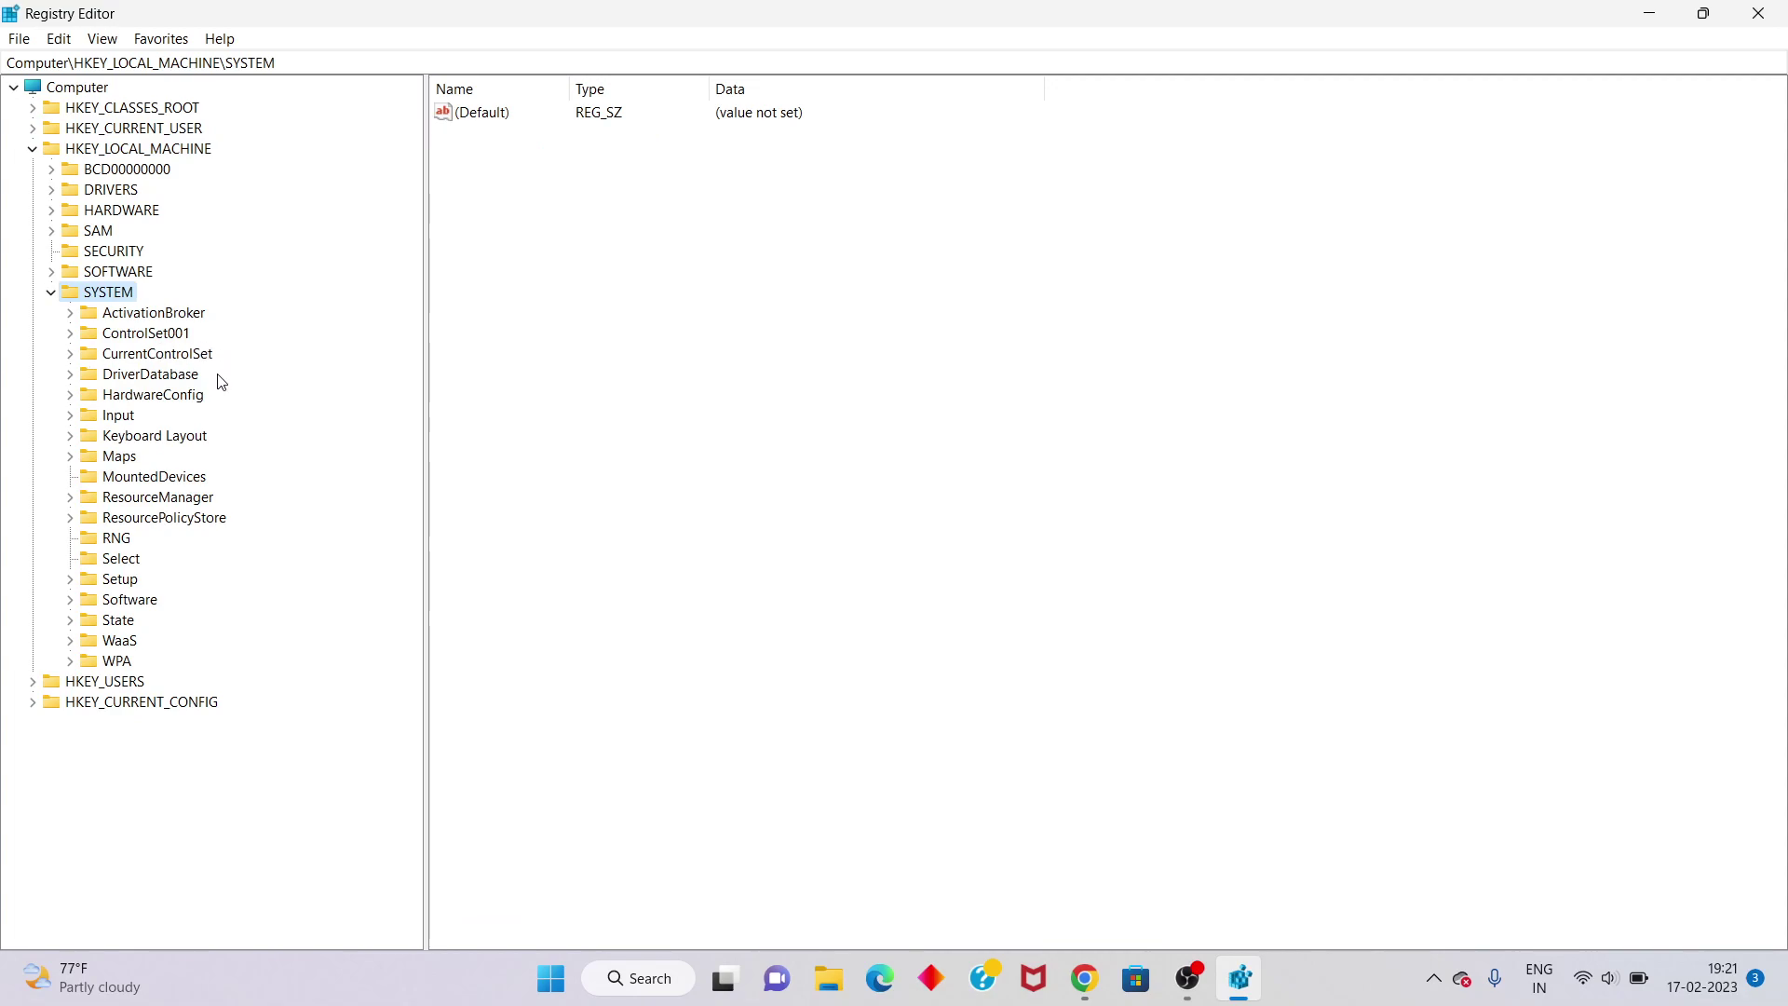
click(131, 360)
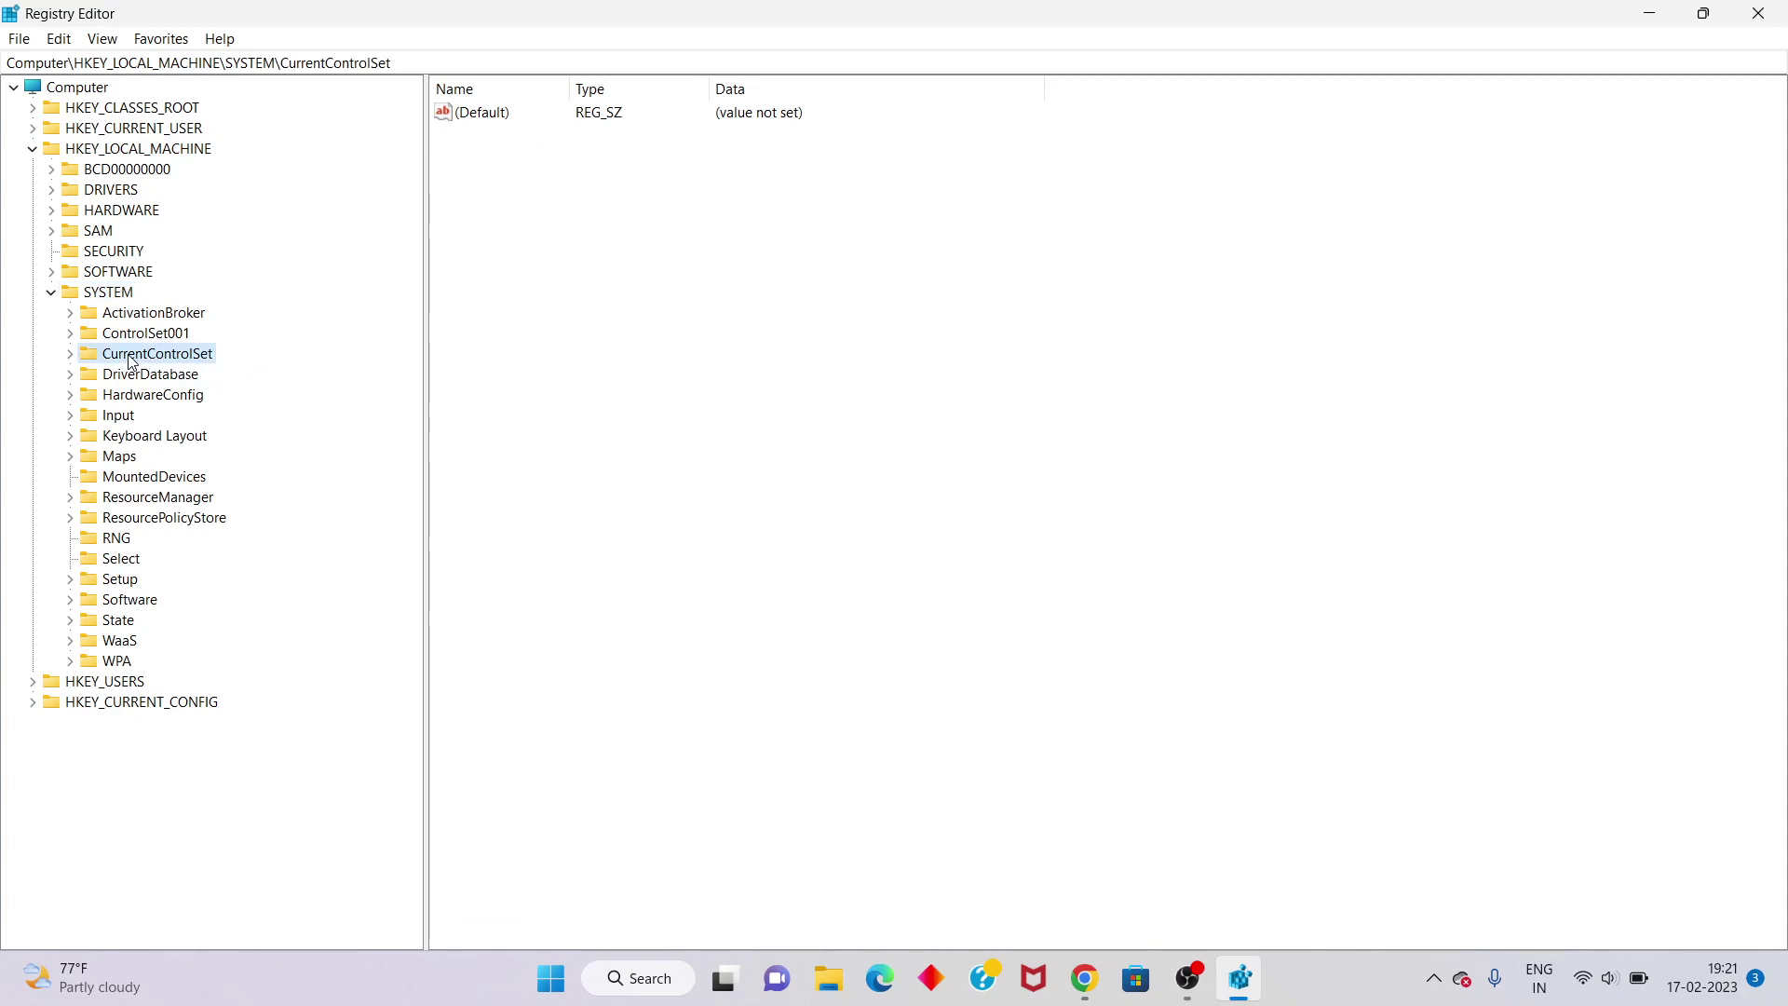
double_click(131, 361)
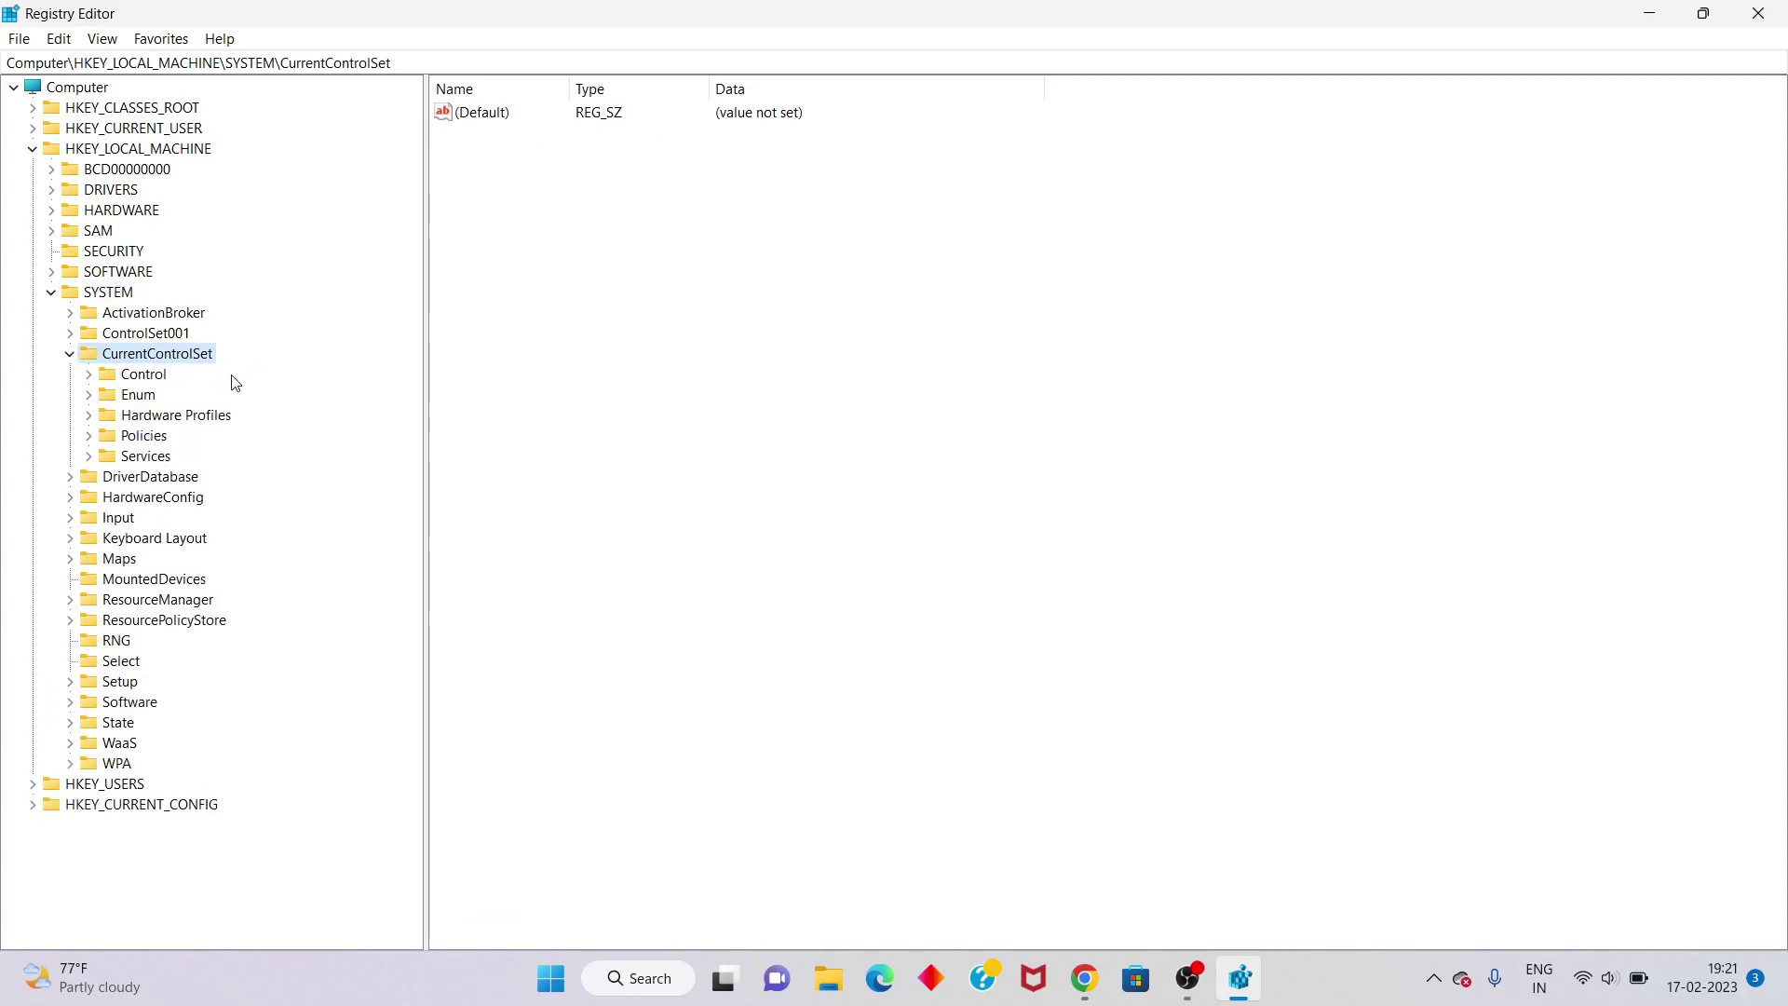
double_click(157, 377)
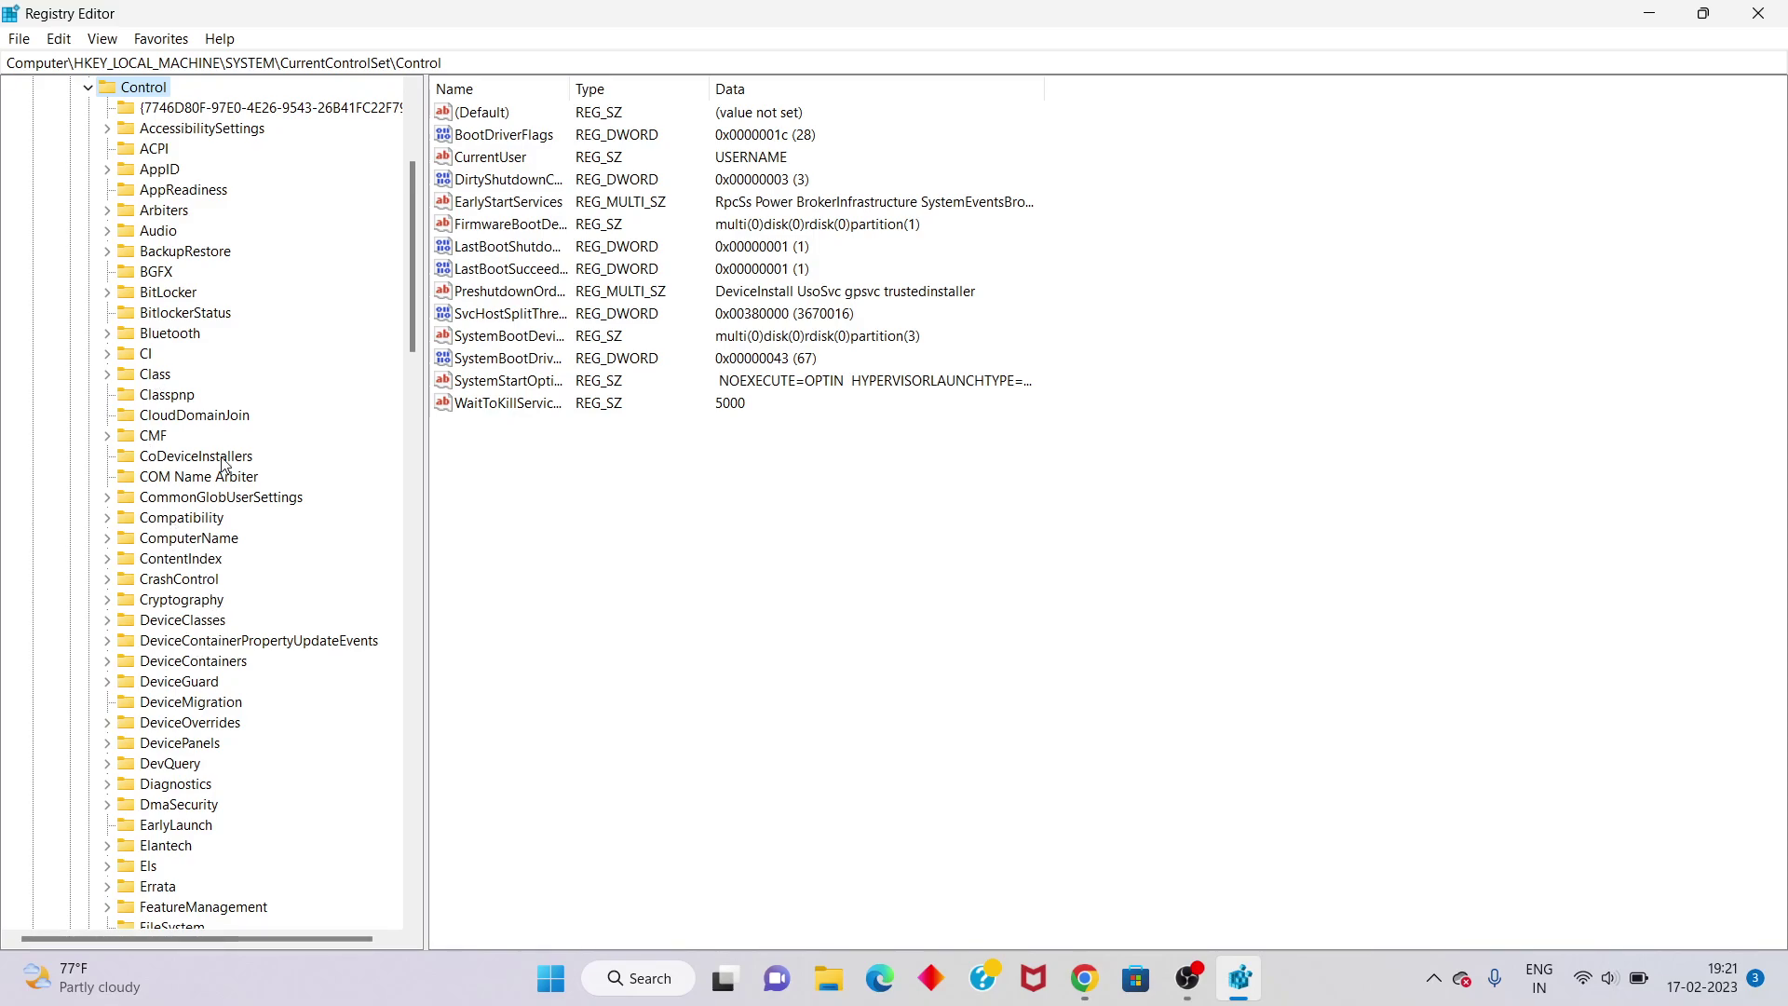
scroll(224, 465, down, 13)
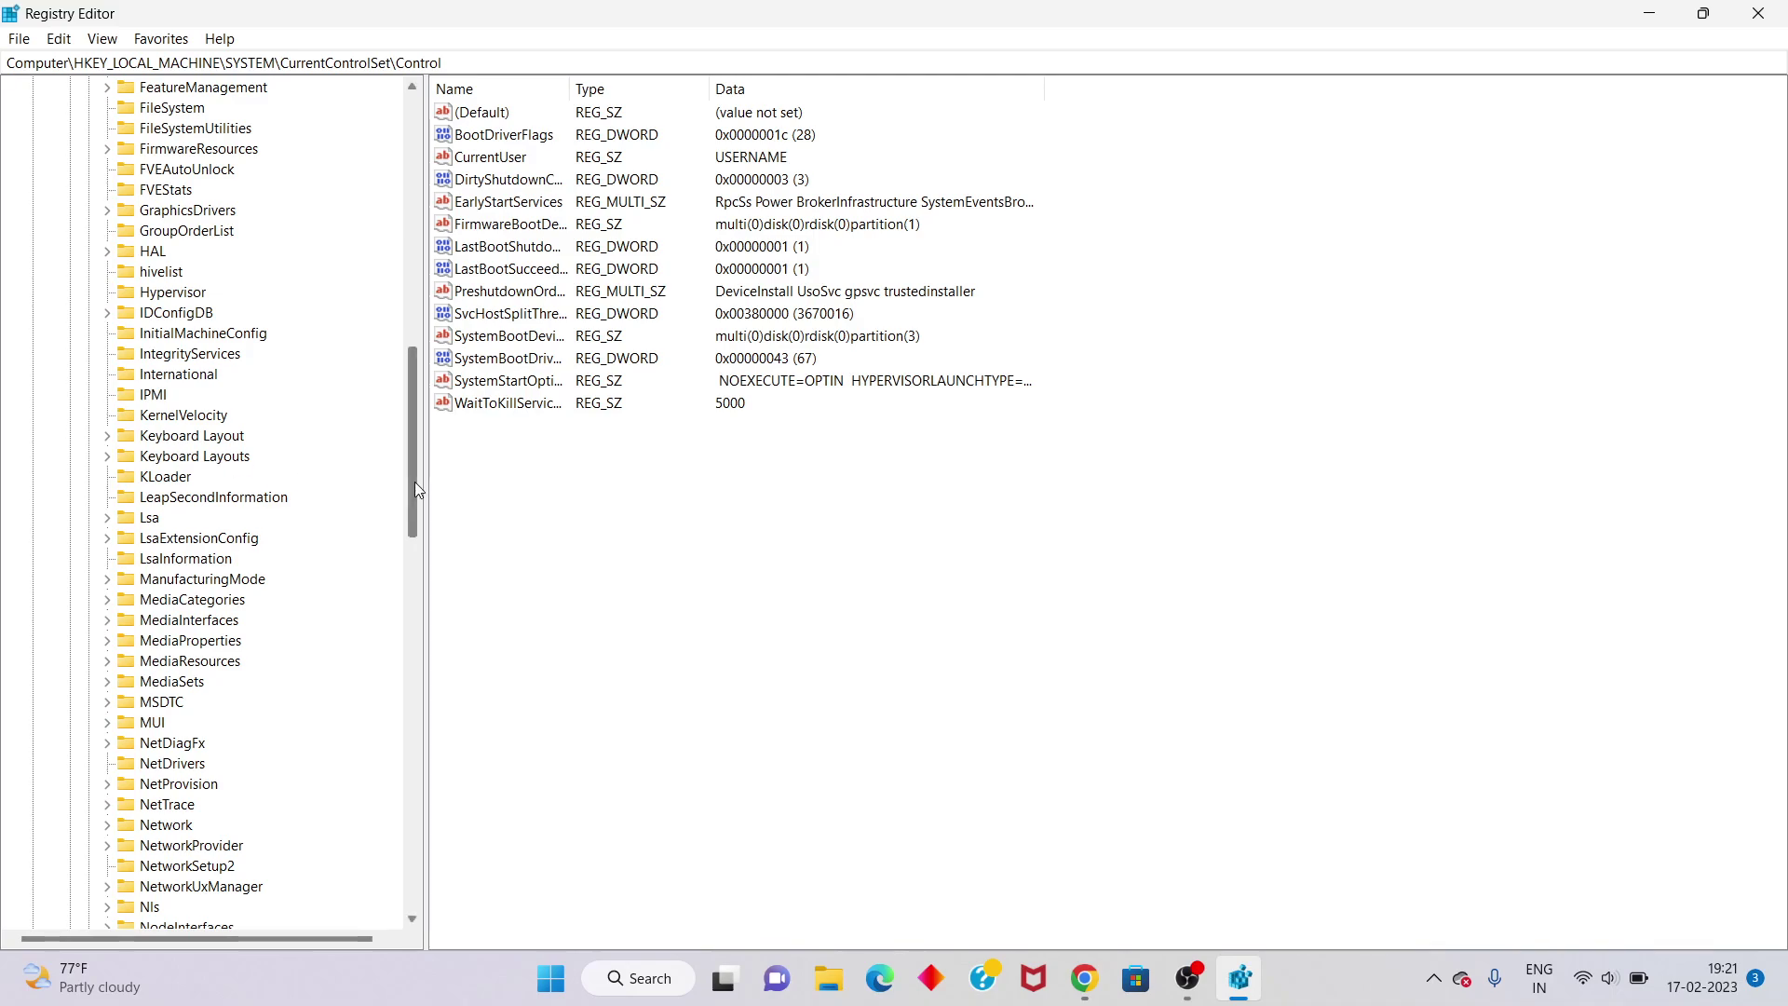
drag(415, 483, 327, 374)
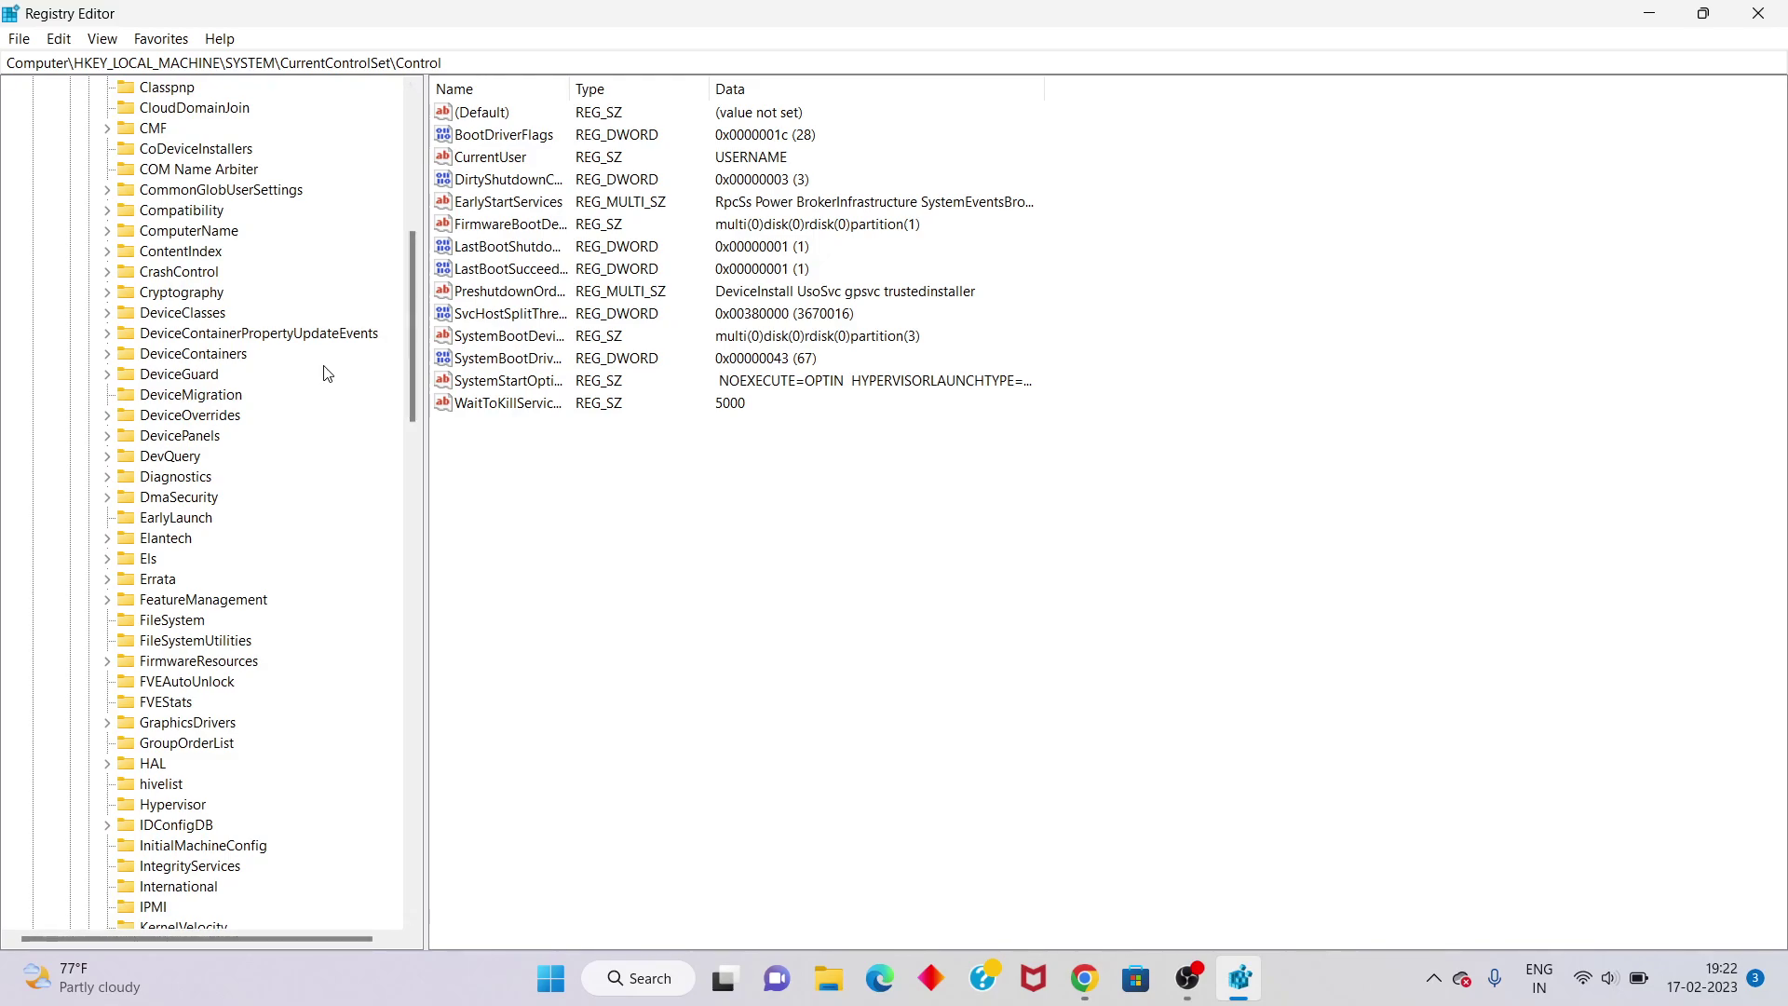
Create a new DWORD (32-bit) value named TdrLevel under the GraphicsDrivers key.
click(172, 731)
double_click(171, 731)
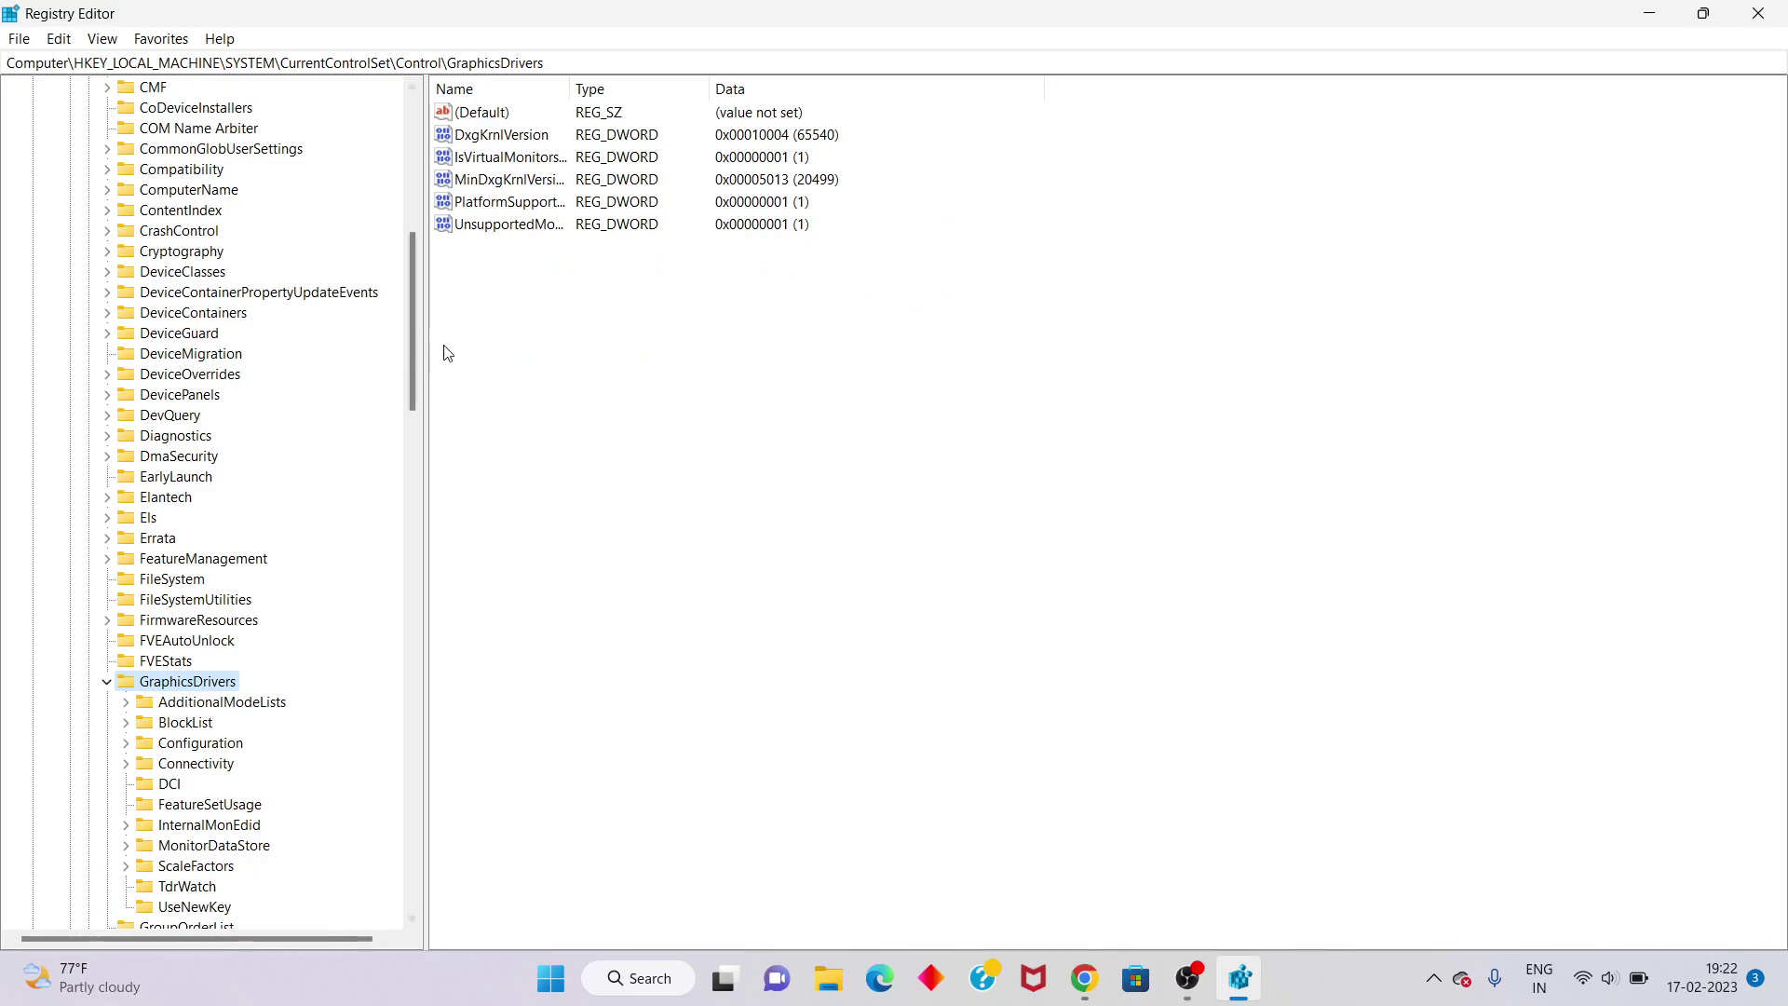
right_click(752, 319)
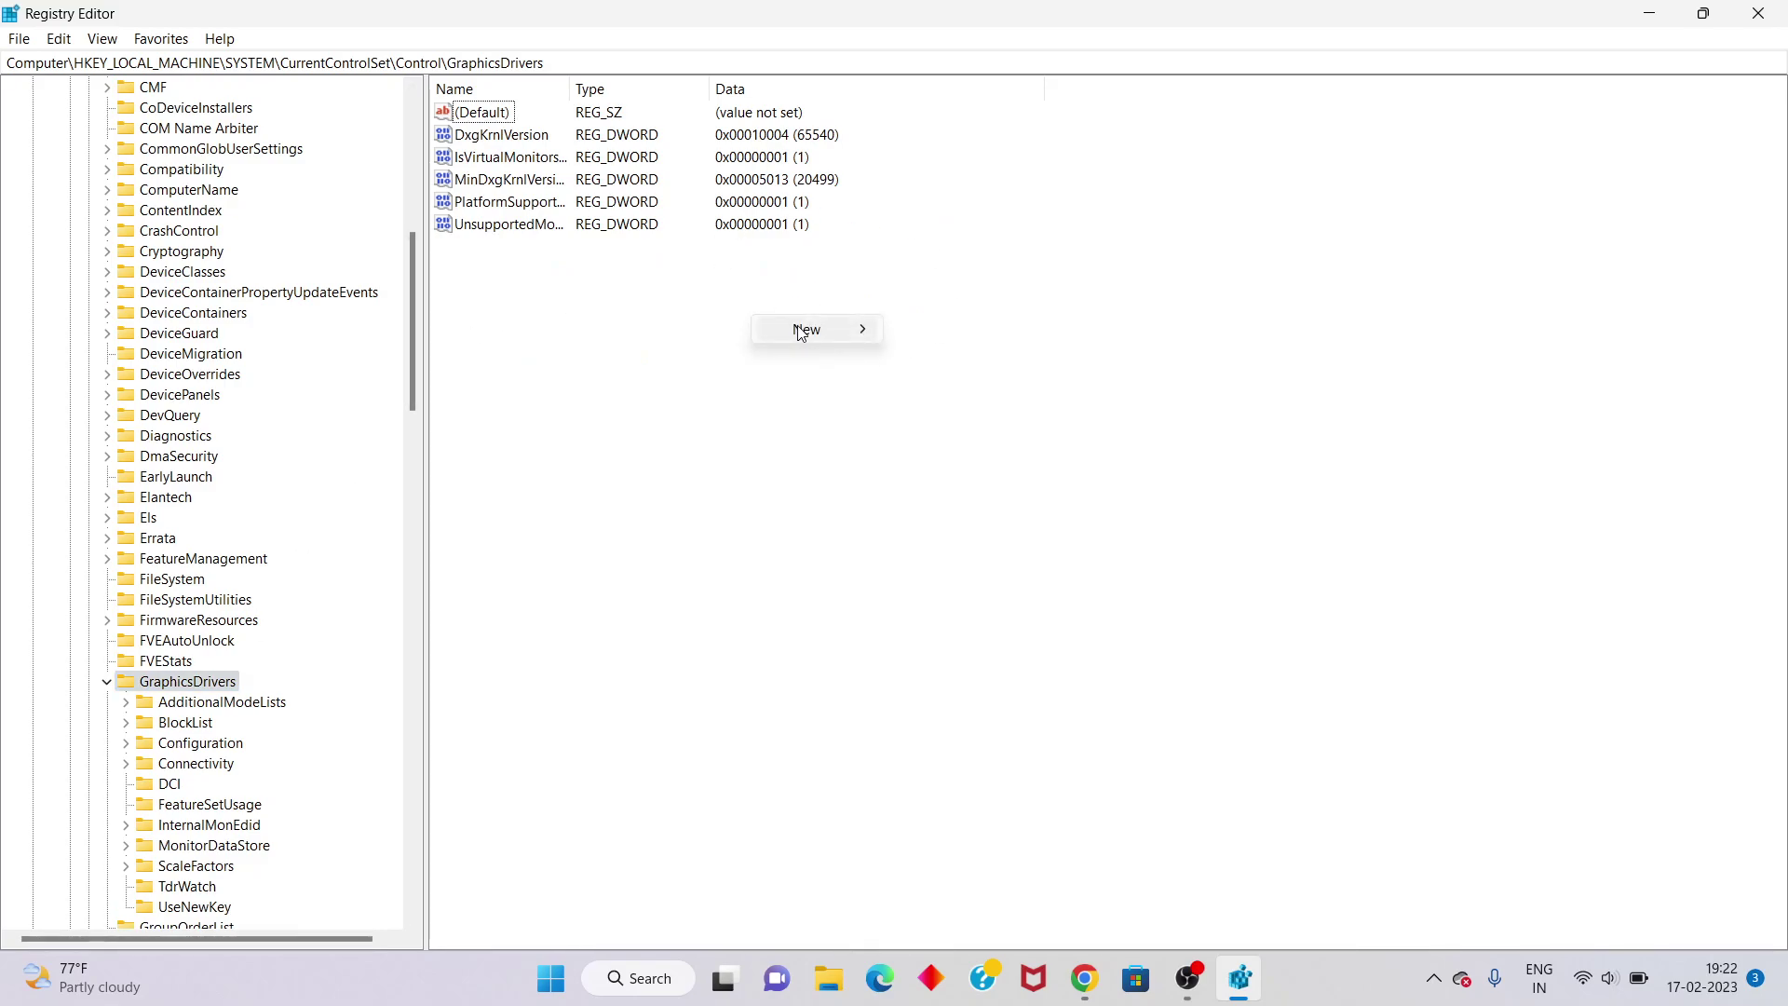
mouse_move(802, 333)
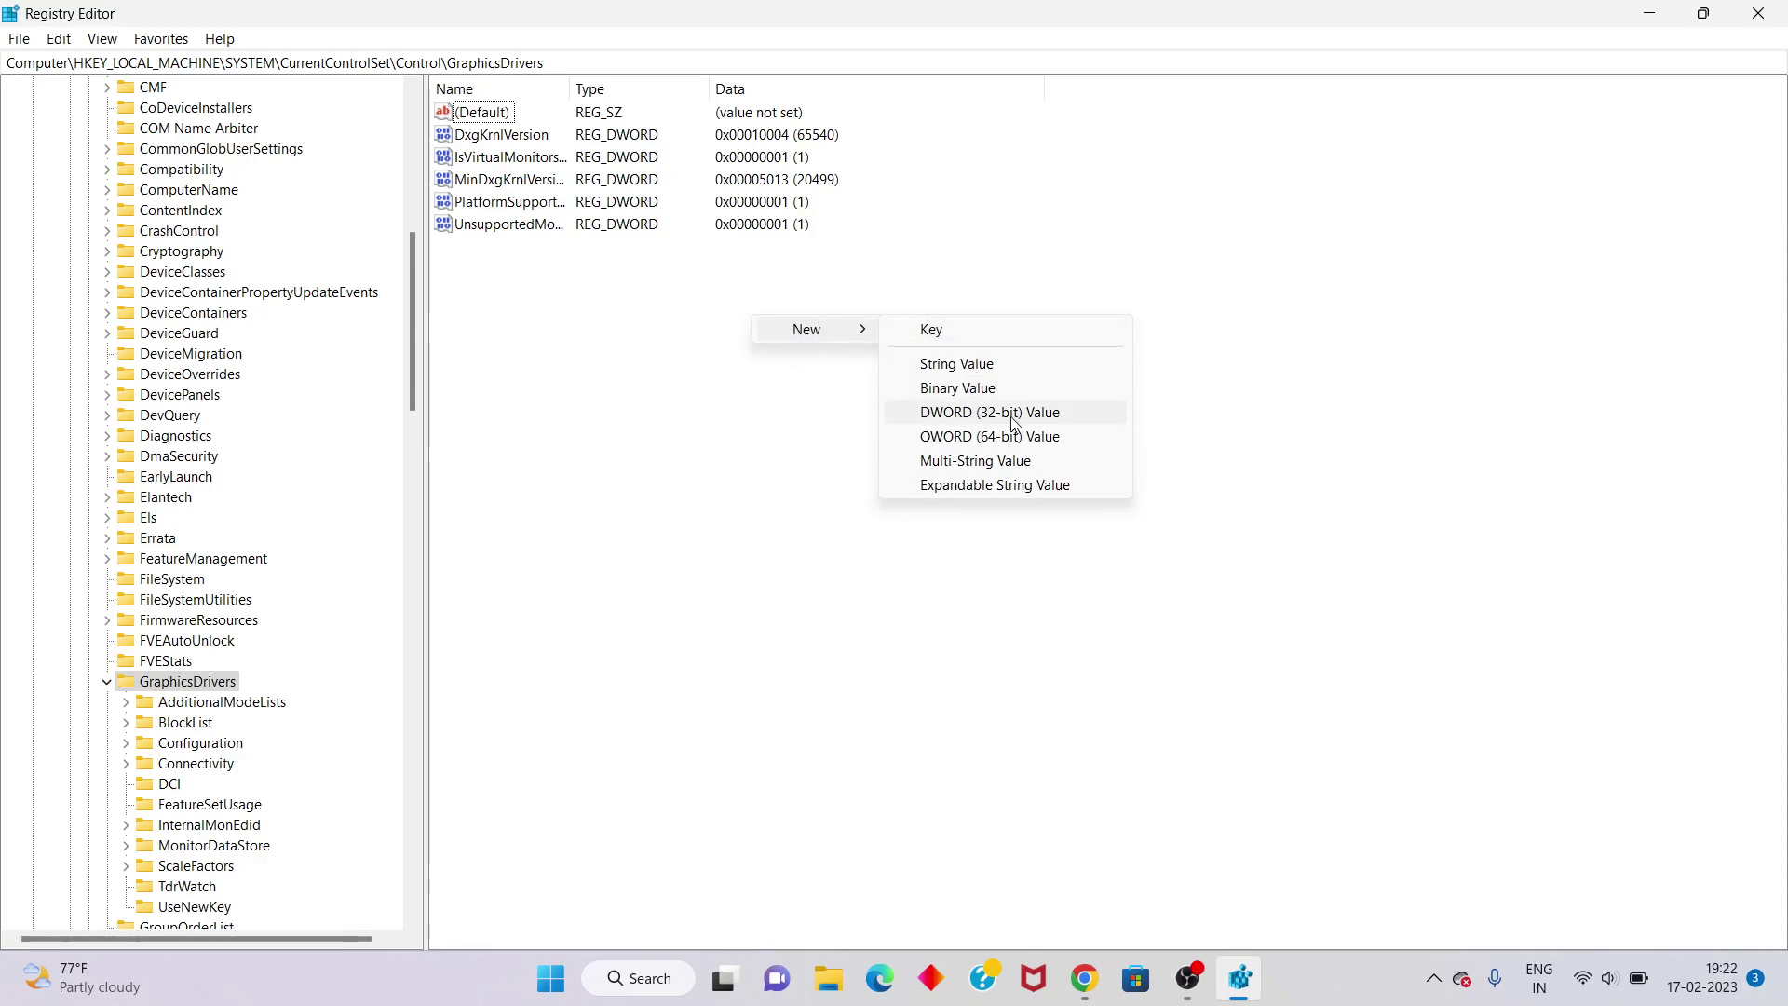
click(1064, 424)
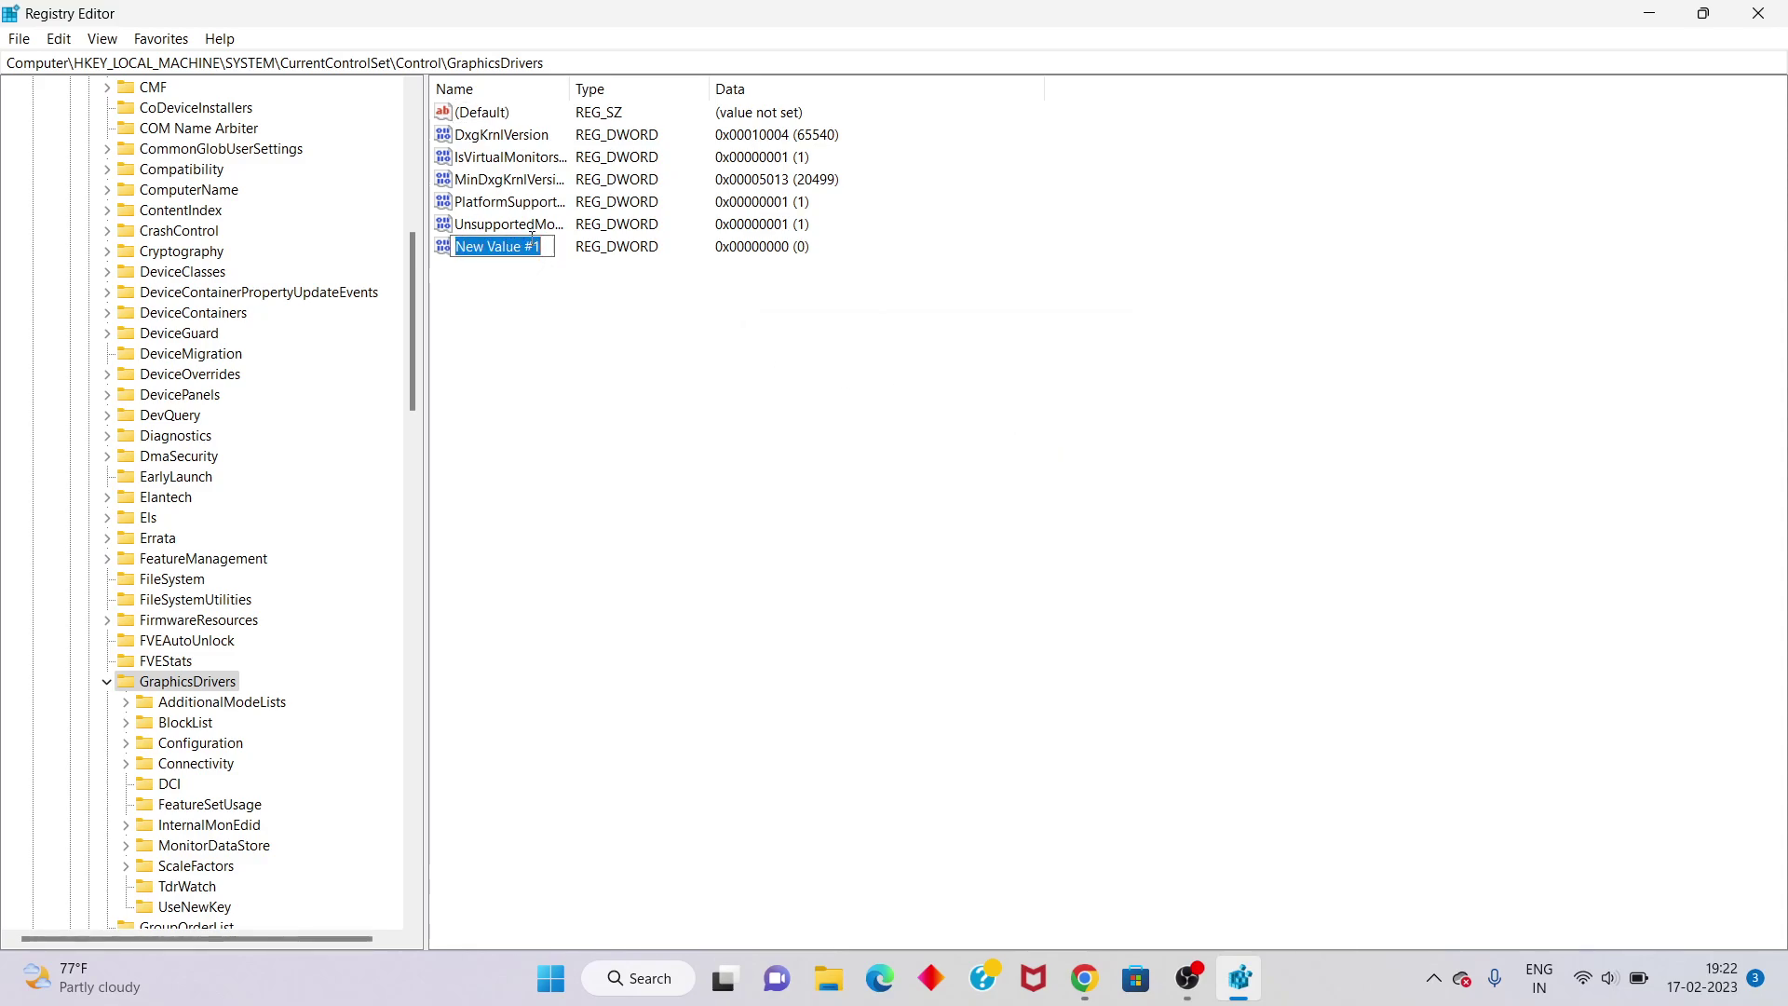
text(tdr)
key(Home)
key(Delete)
text(T)
text(Level)
key(Return)
Confirm TdrLevel's data as 0 and minimize Registry Editor.
click(555, 250)
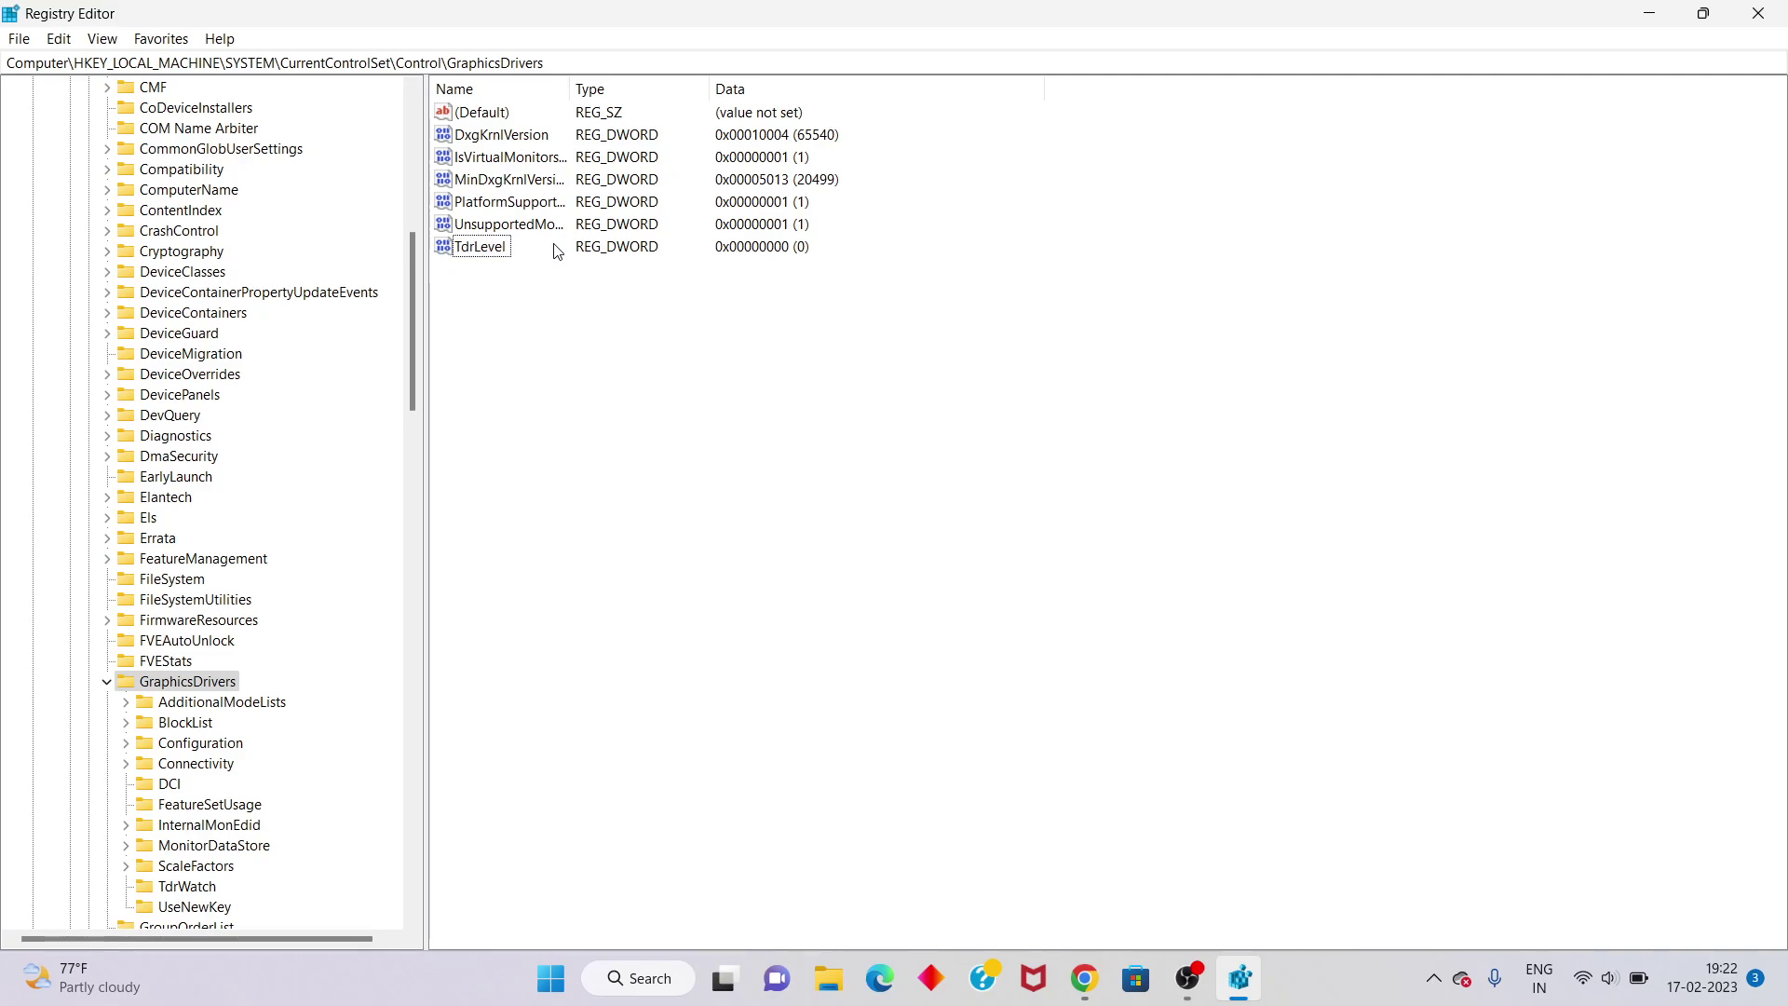
double_click(494, 253)
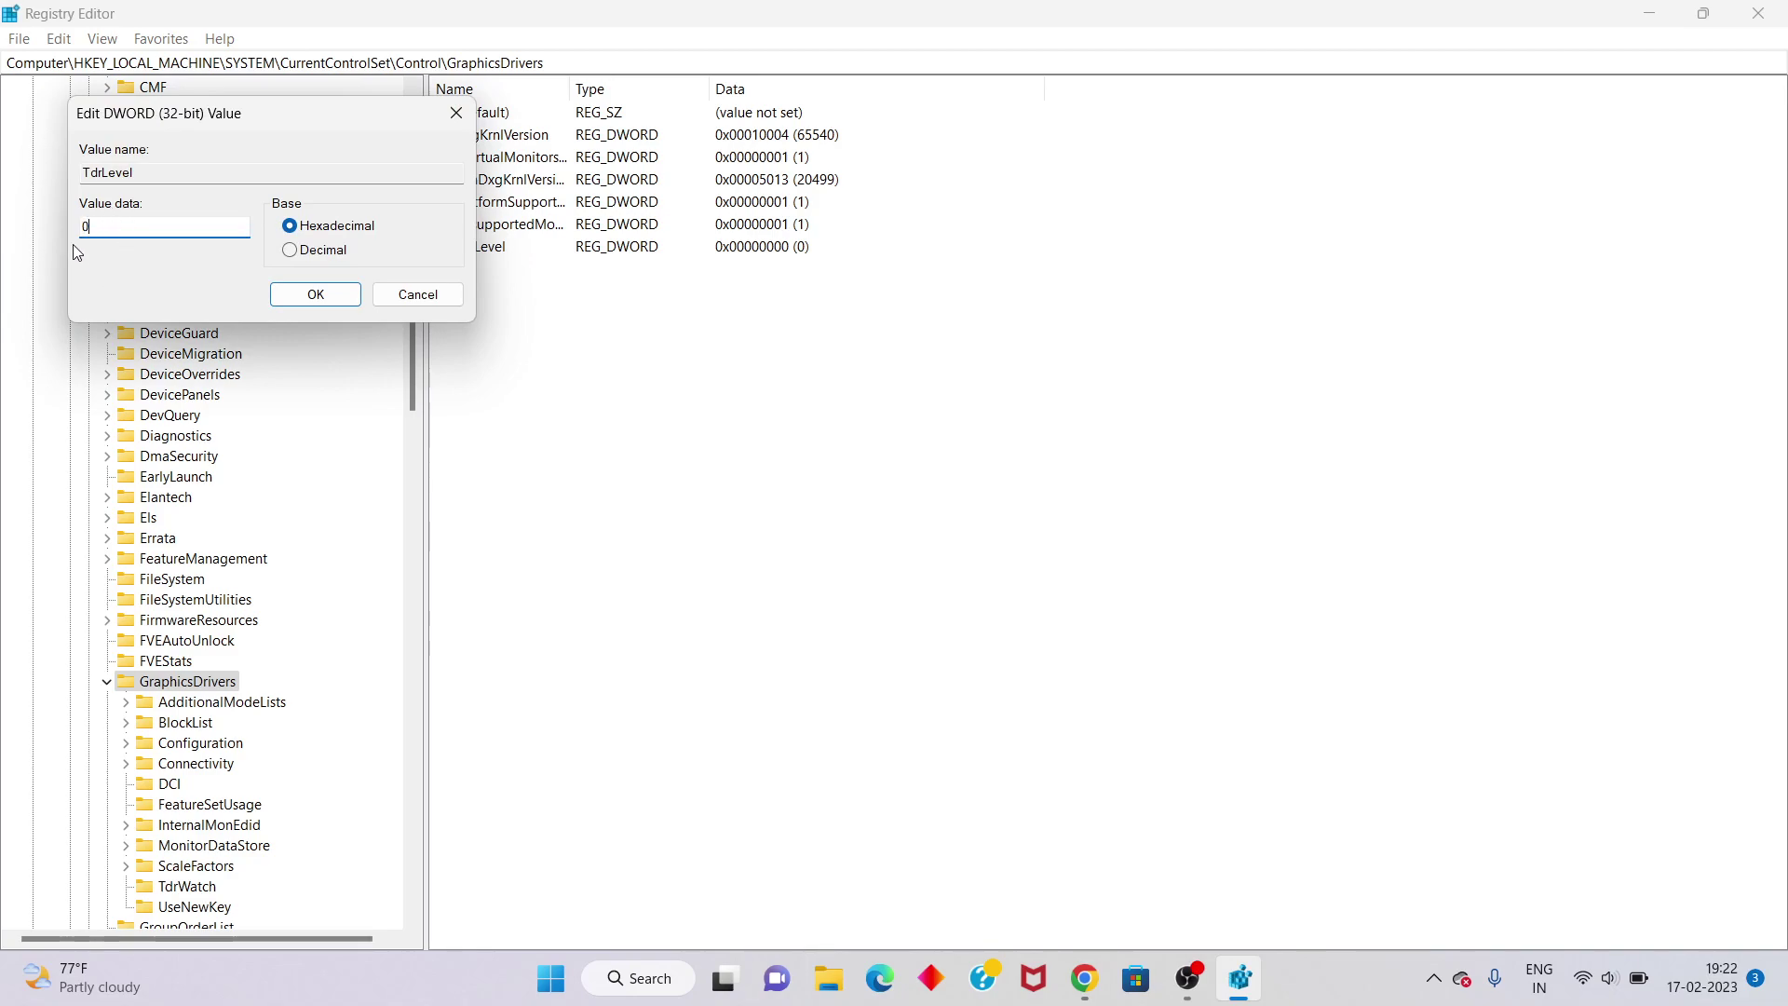
click(302, 296)
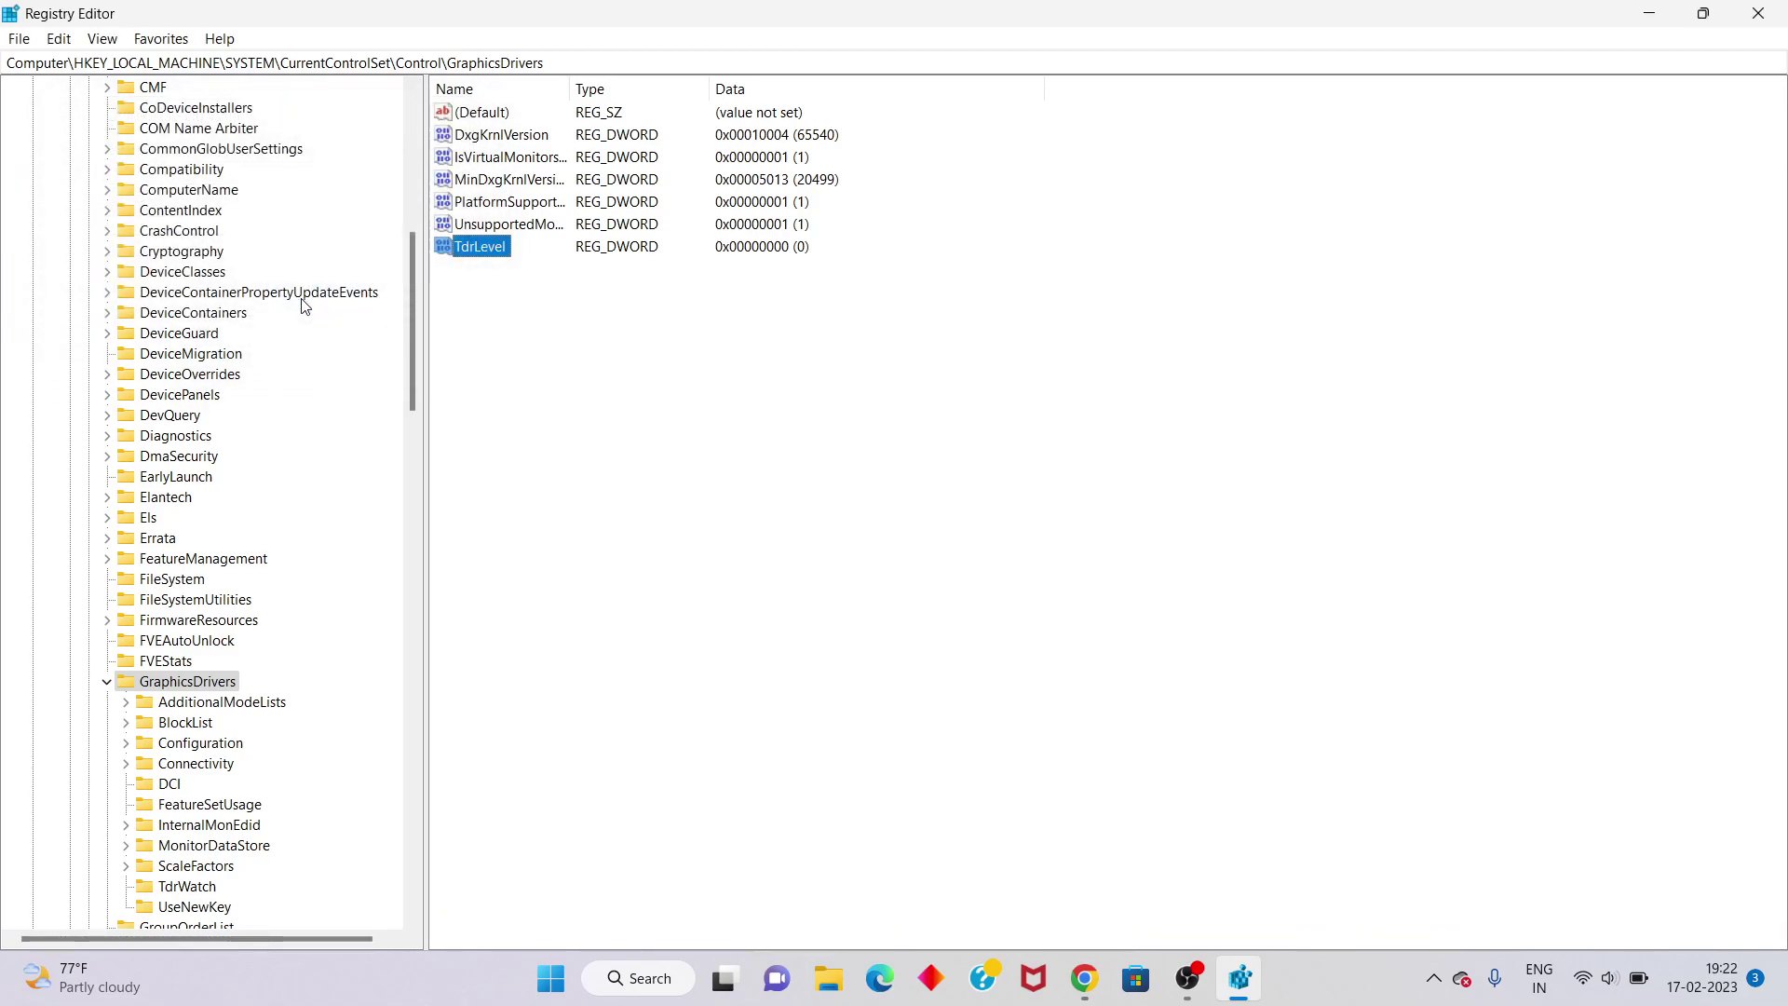
click(772, 351)
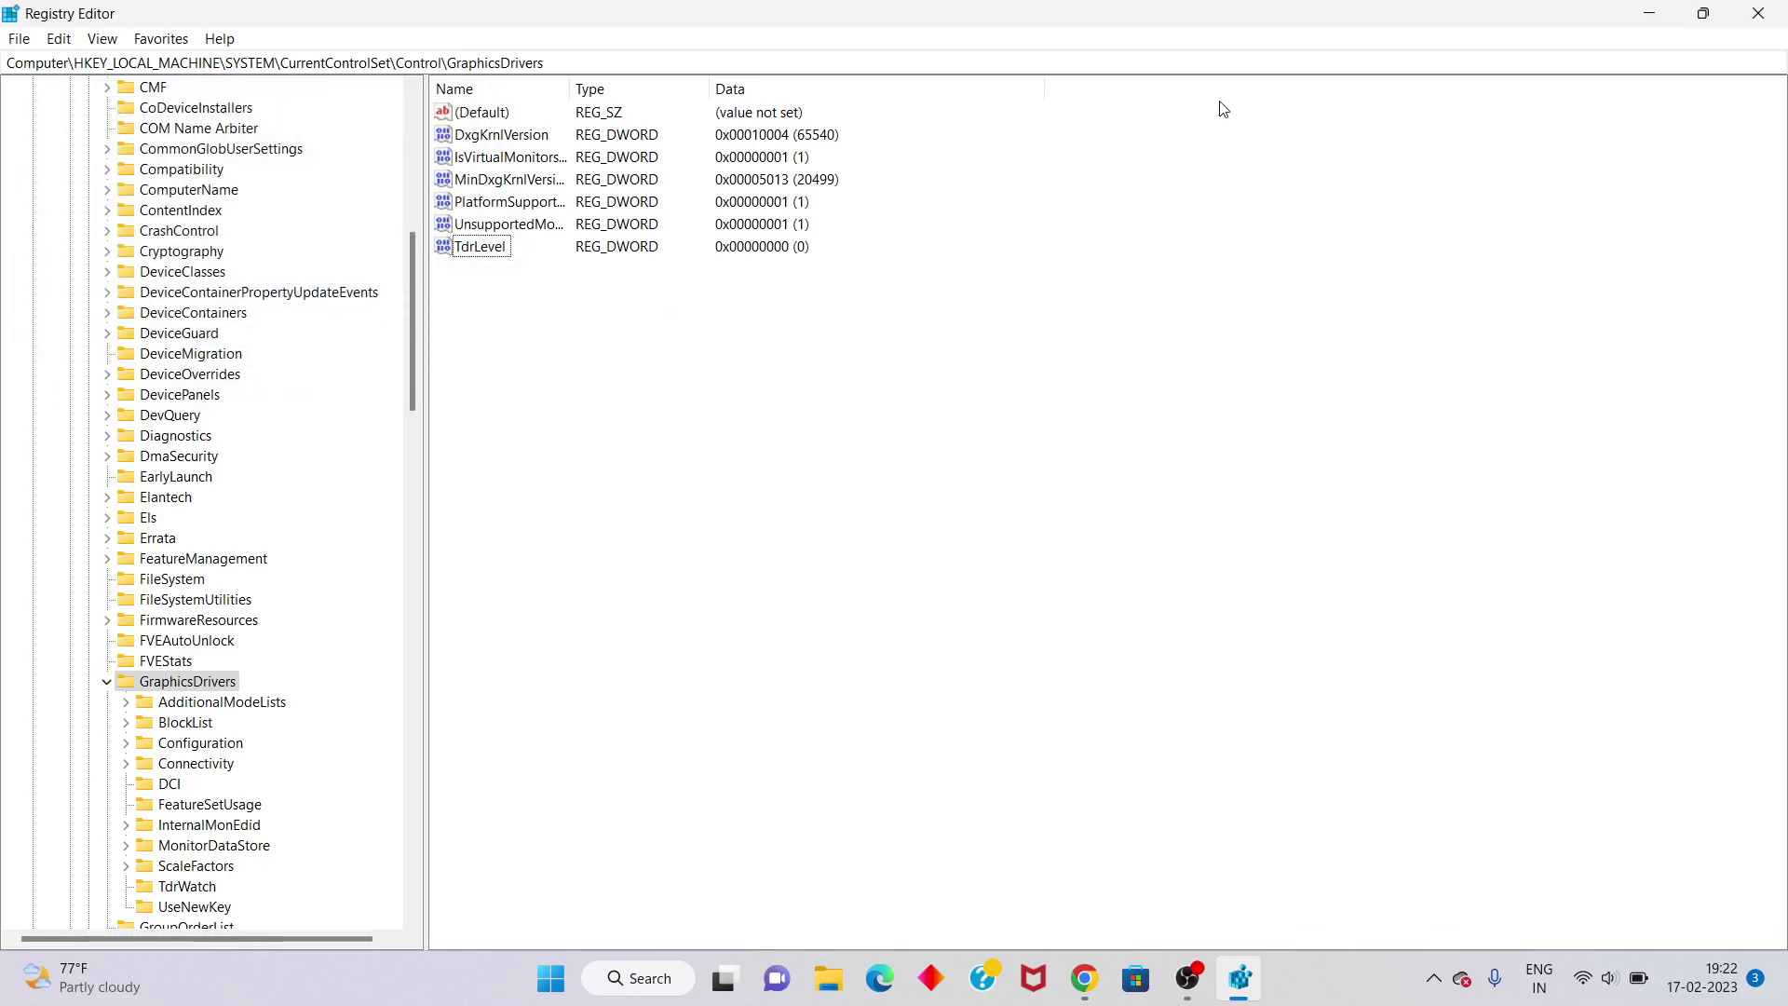
click(1667, 14)
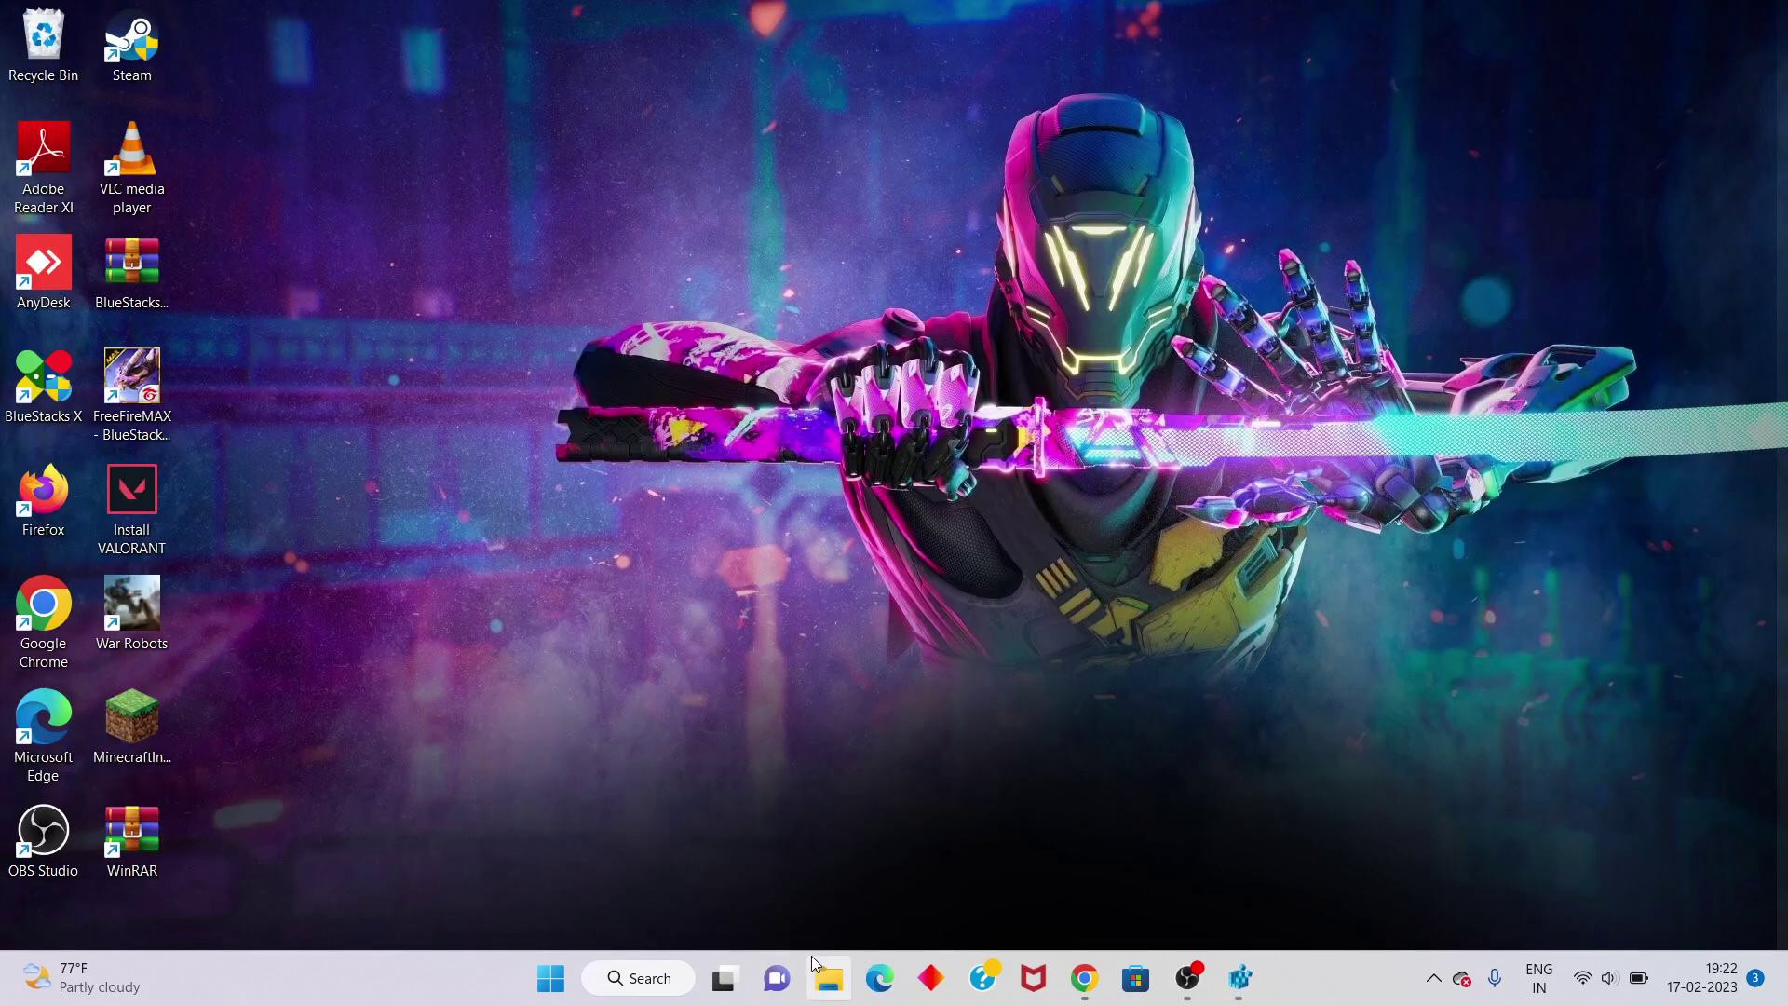
Launch Device Manager from Windows Search and maximize its window.
click(648, 981)
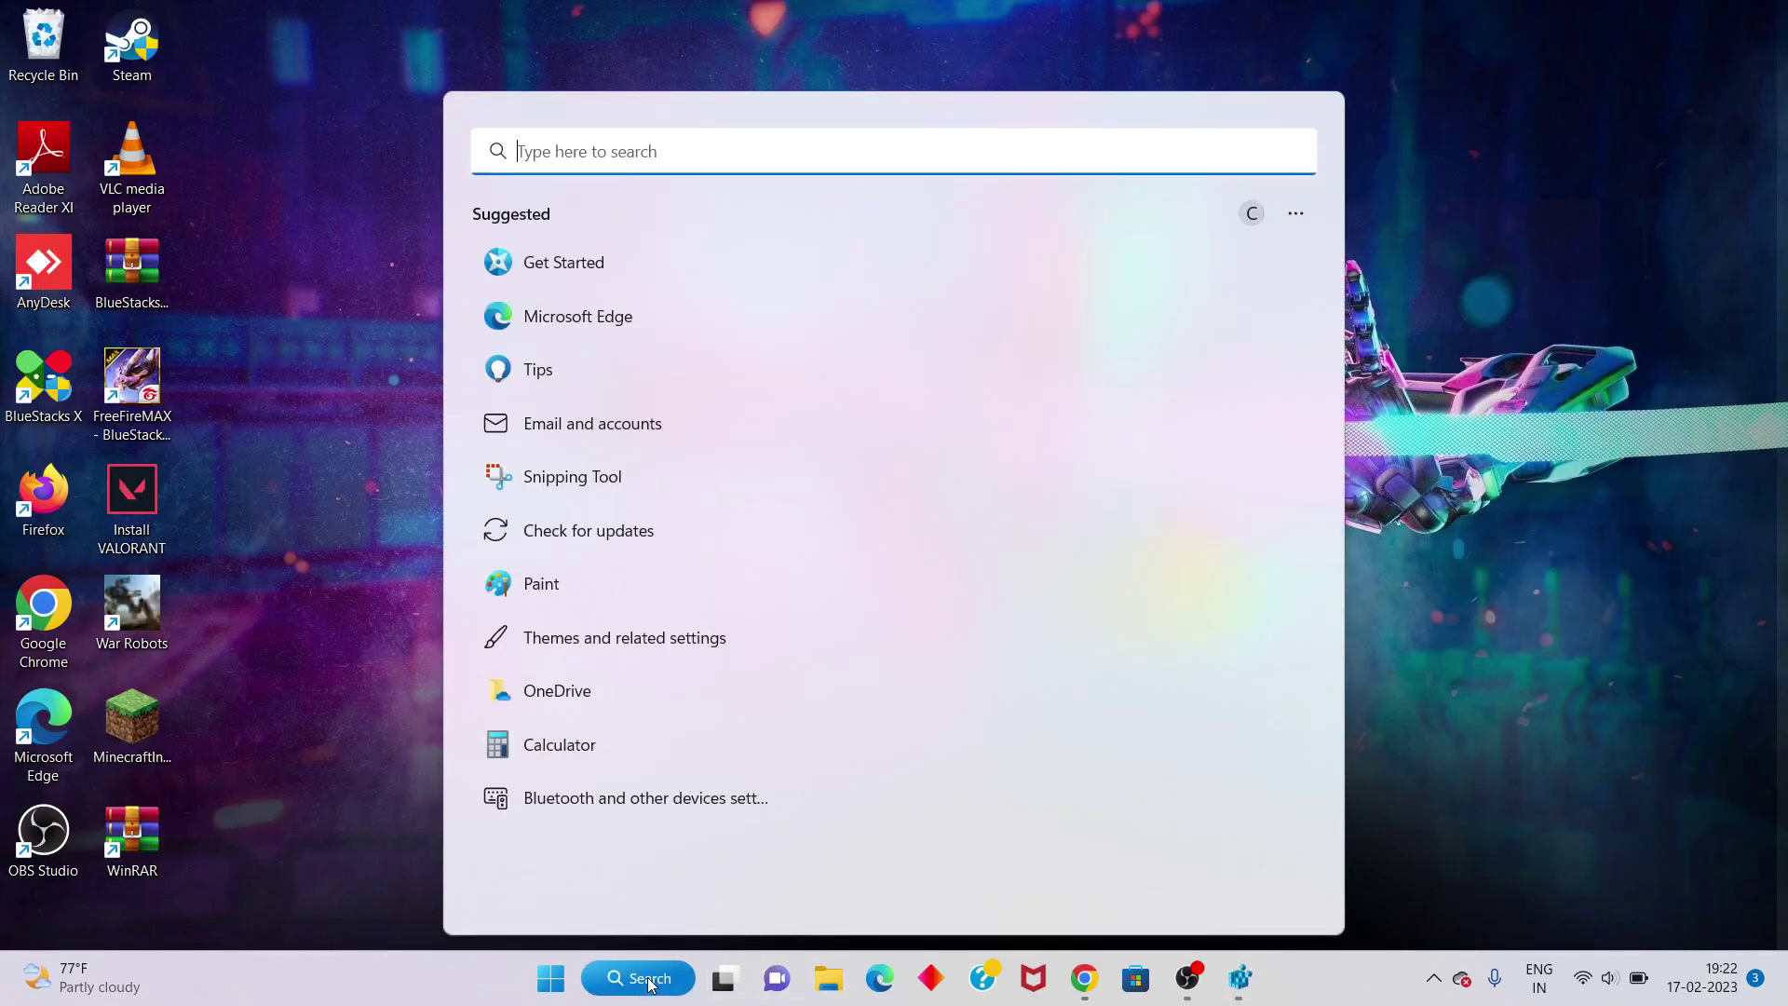
text(dev)
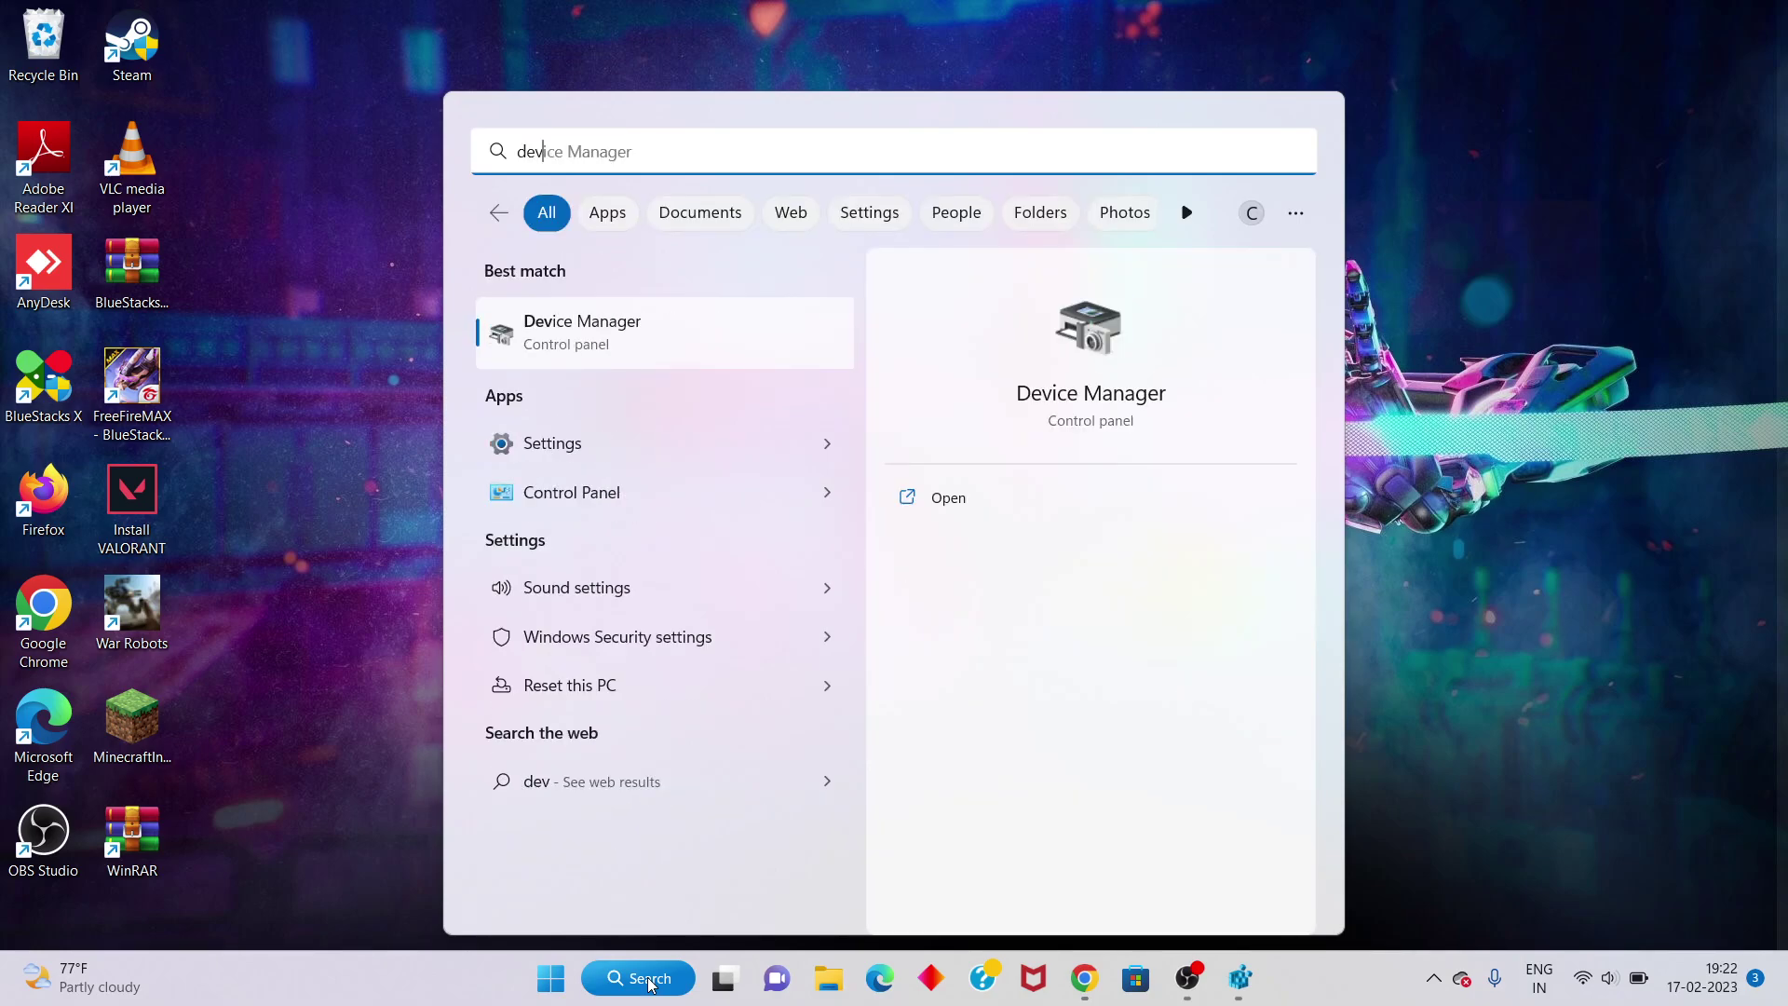
click(978, 498)
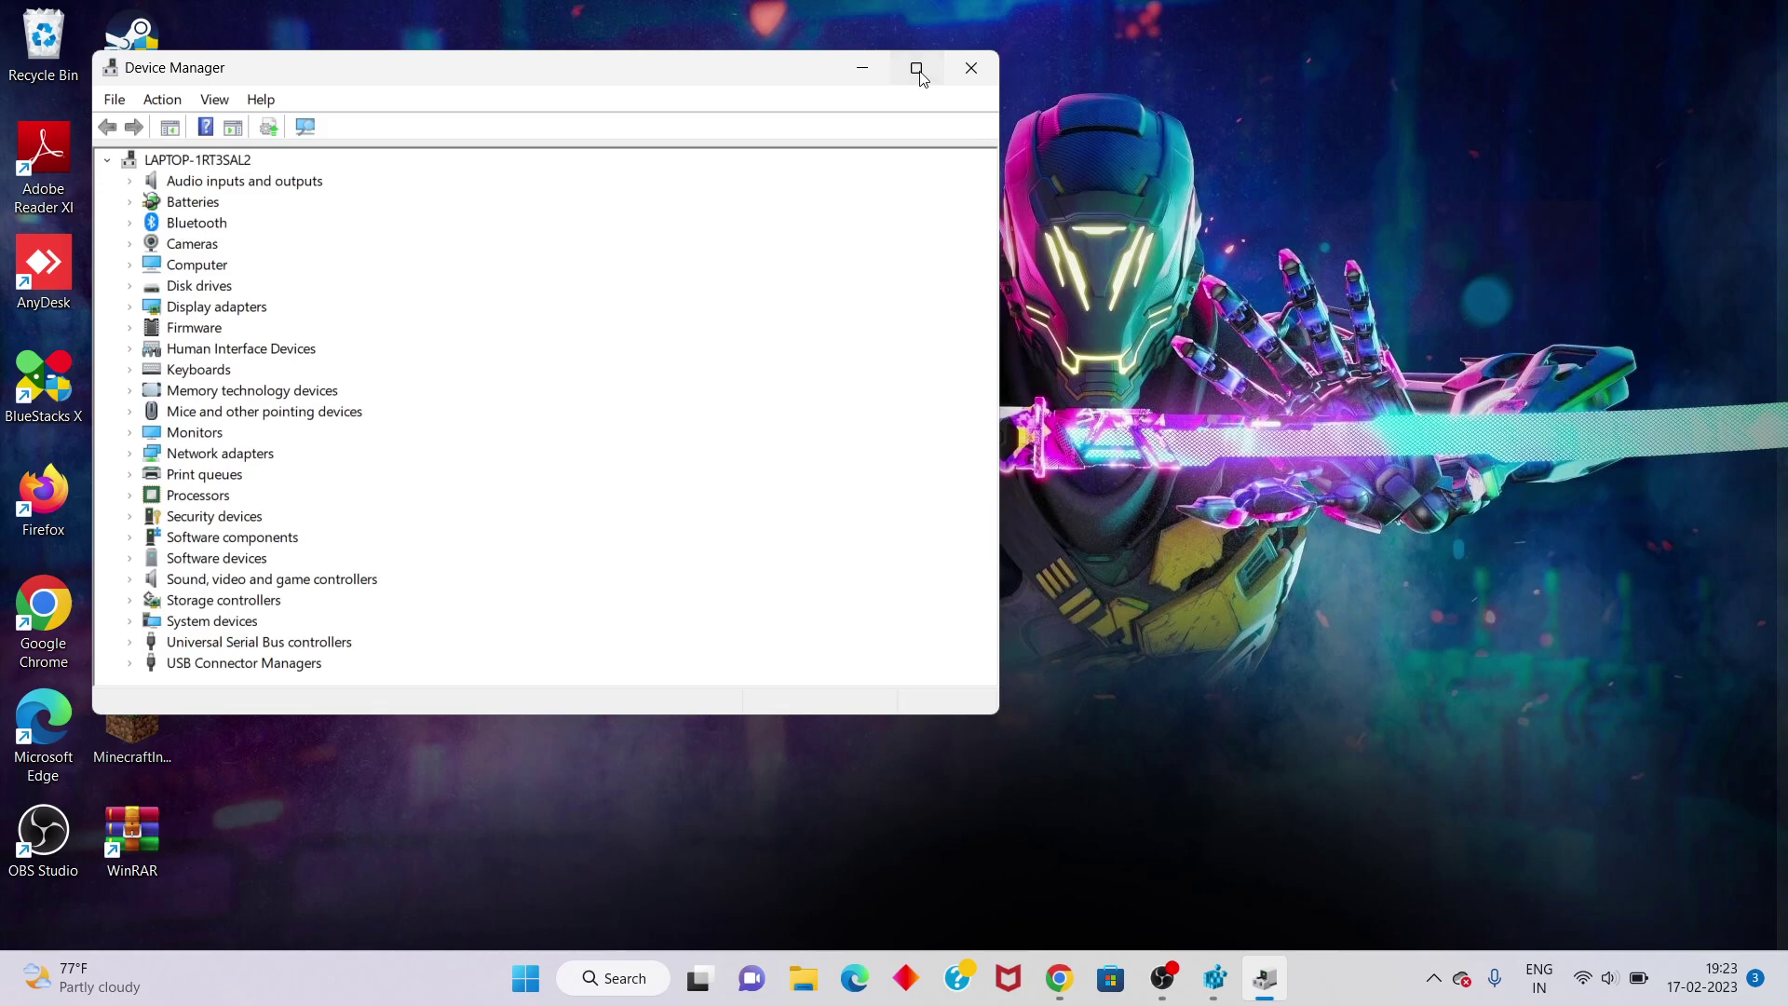
click(916, 69)
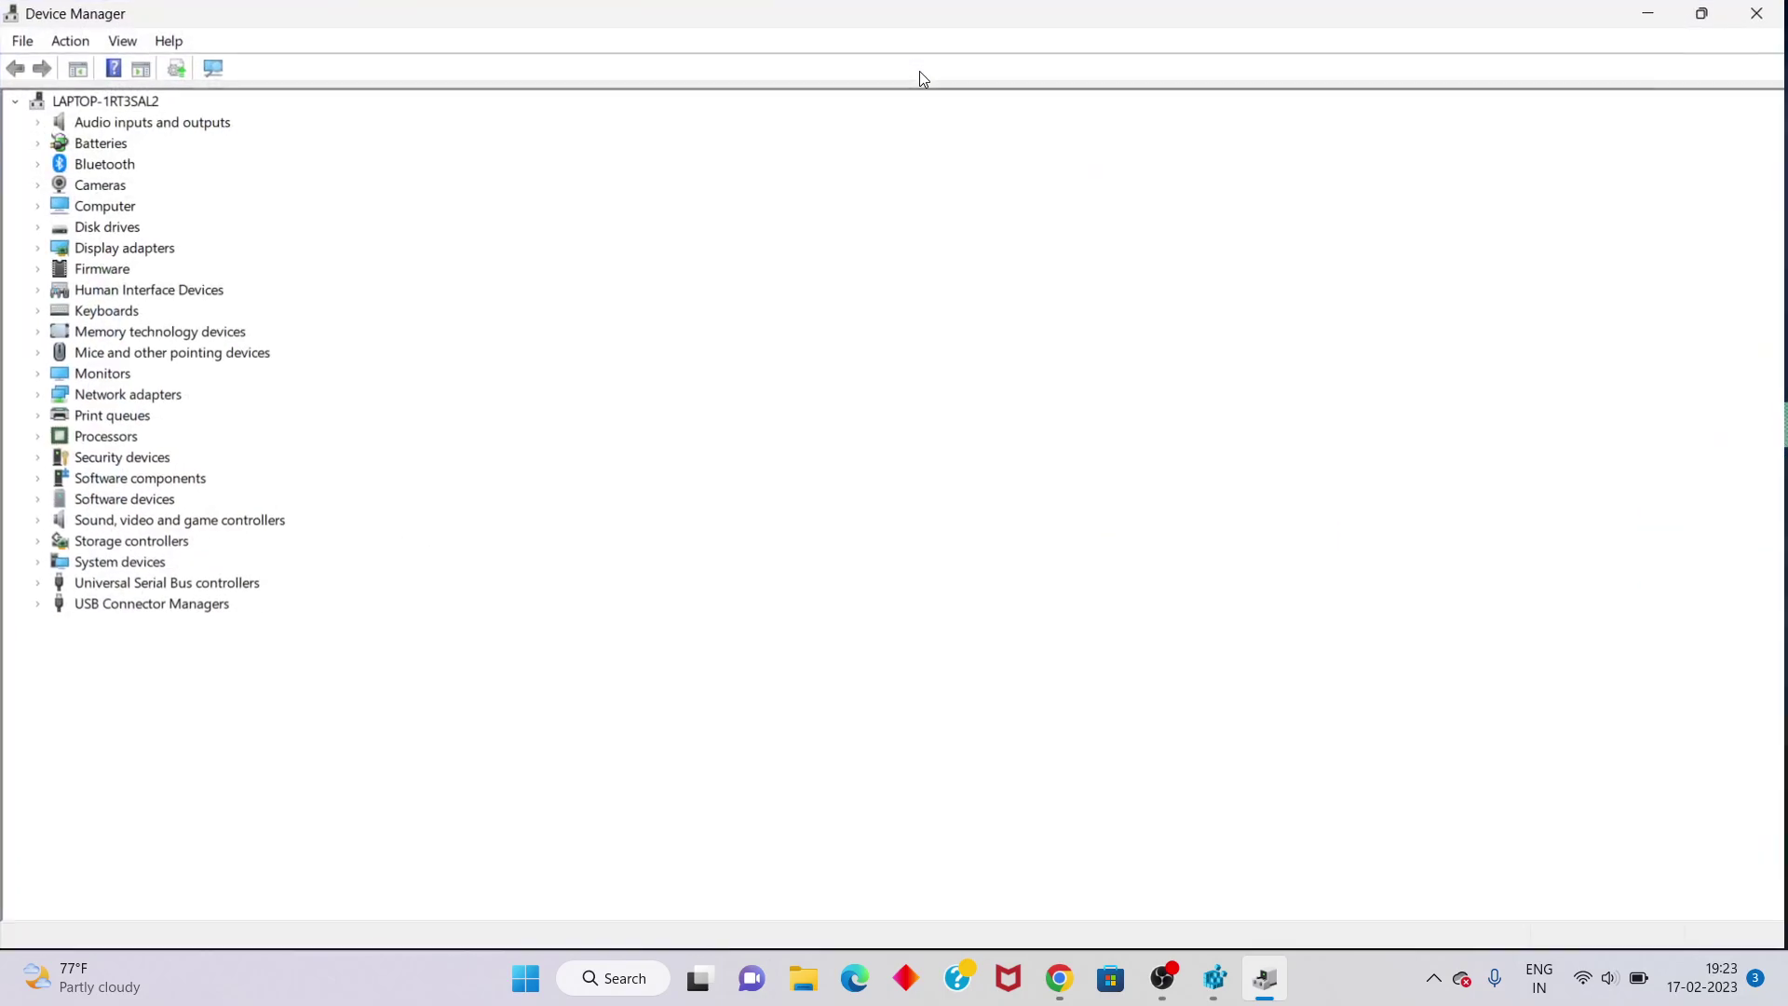
Run an automatic driver search for the NVIDIA GeForce RTX 3050 Laptop GPU, then go back.
double_click(128, 253)
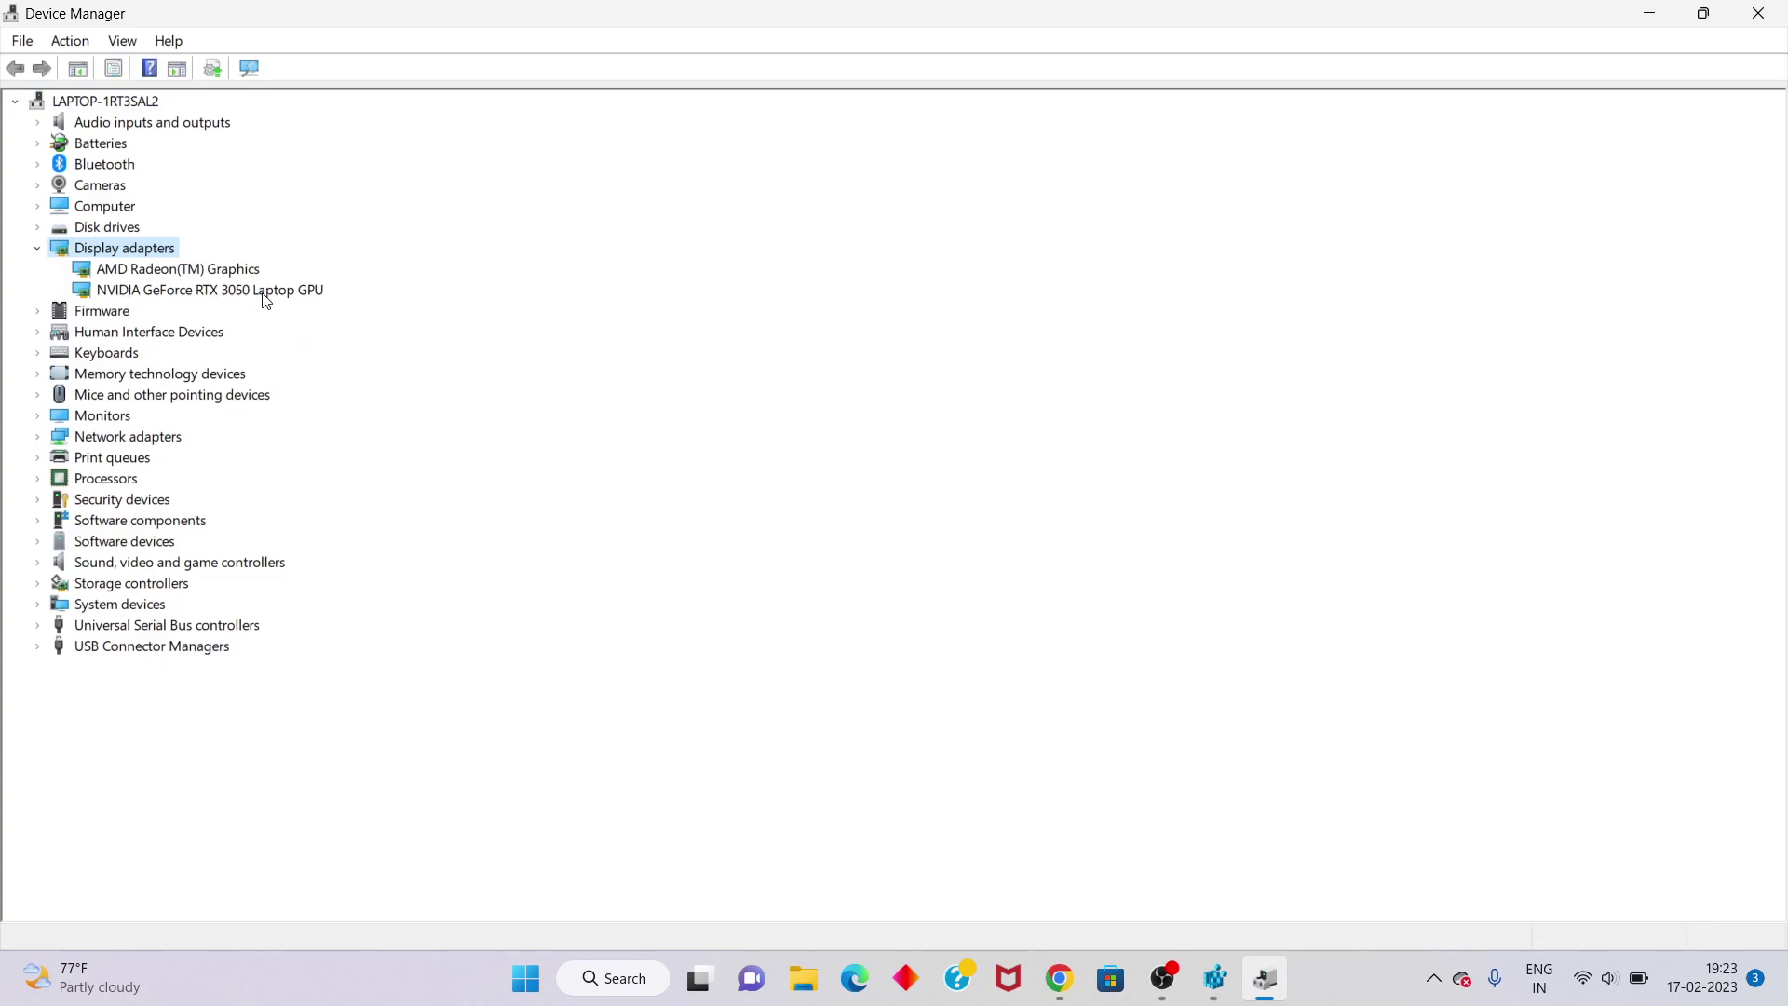
click(261, 294)
right_click(262, 293)
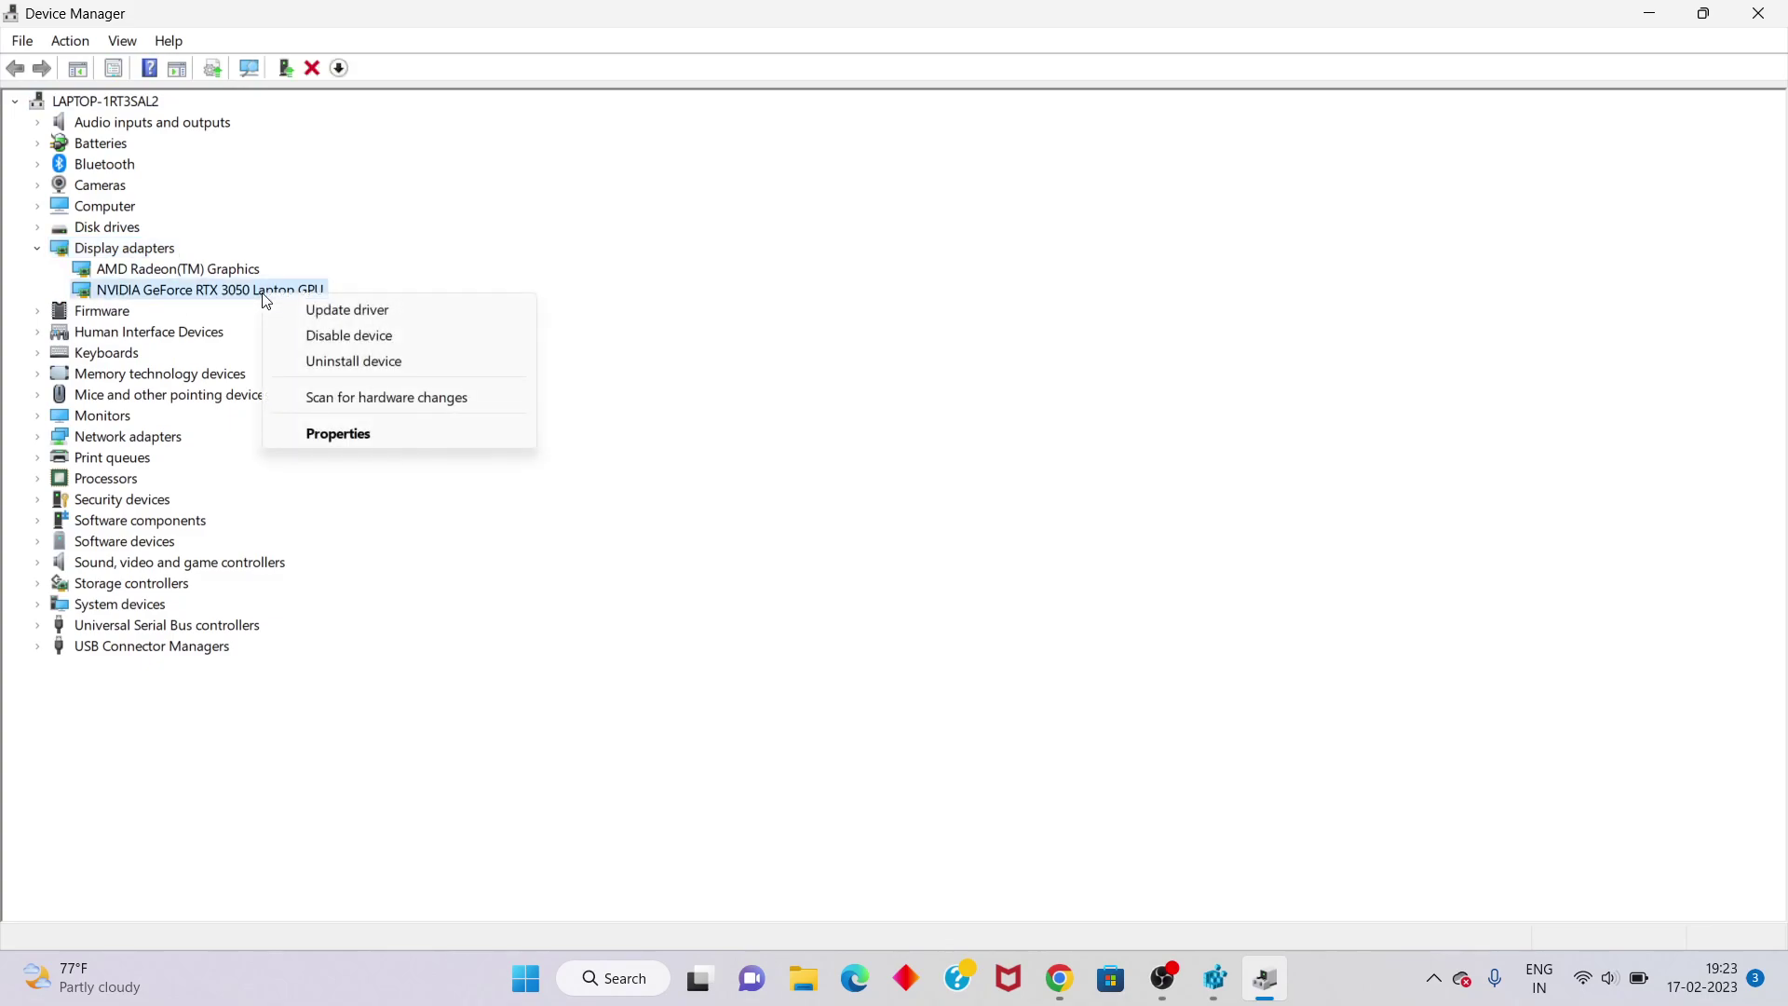
click(358, 310)
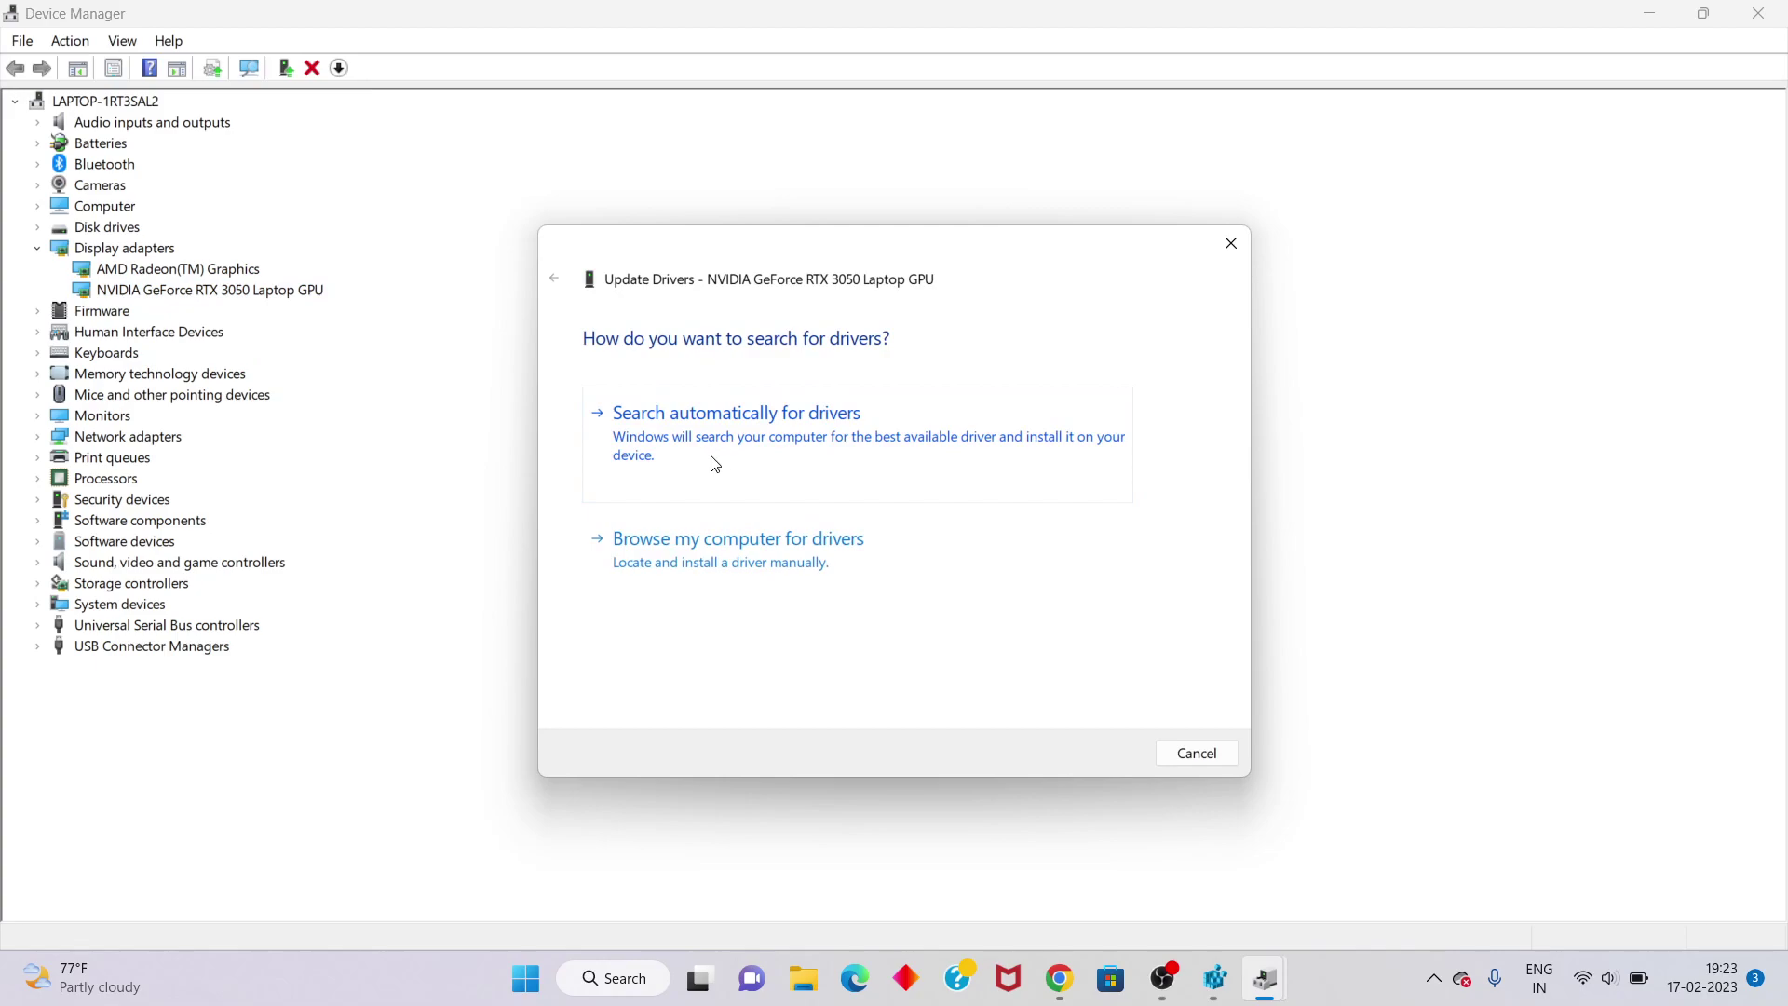
click(735, 451)
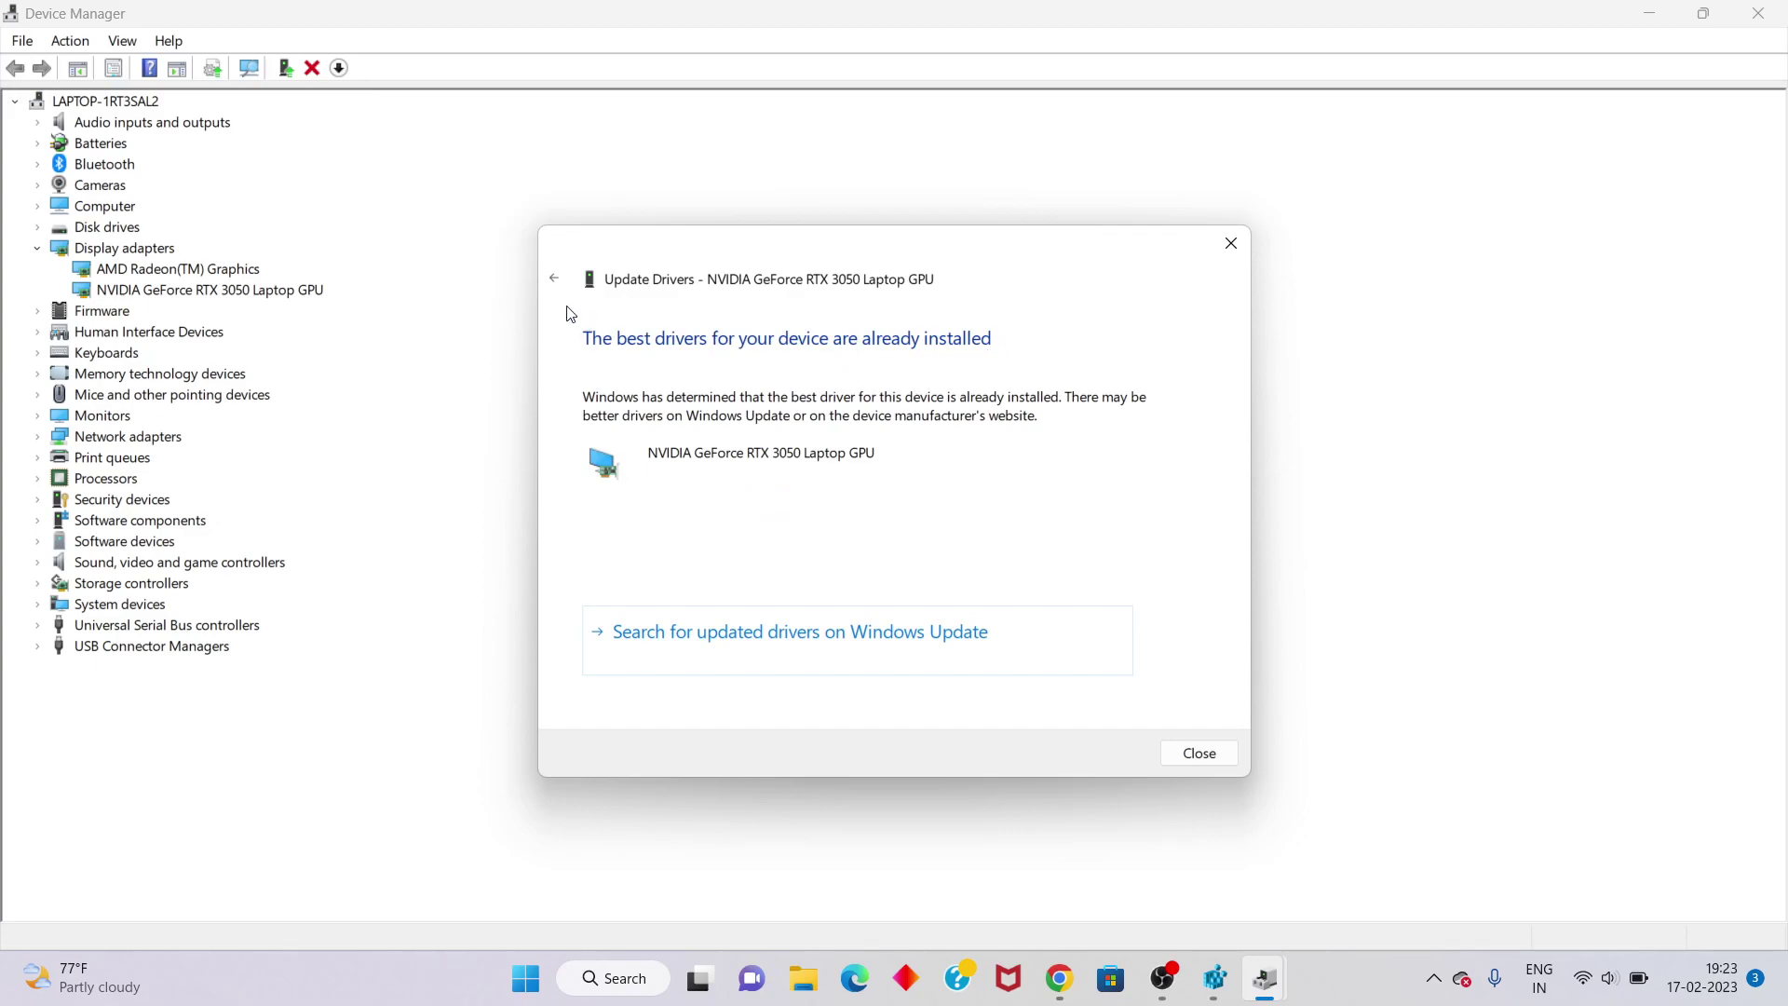
click(554, 281)
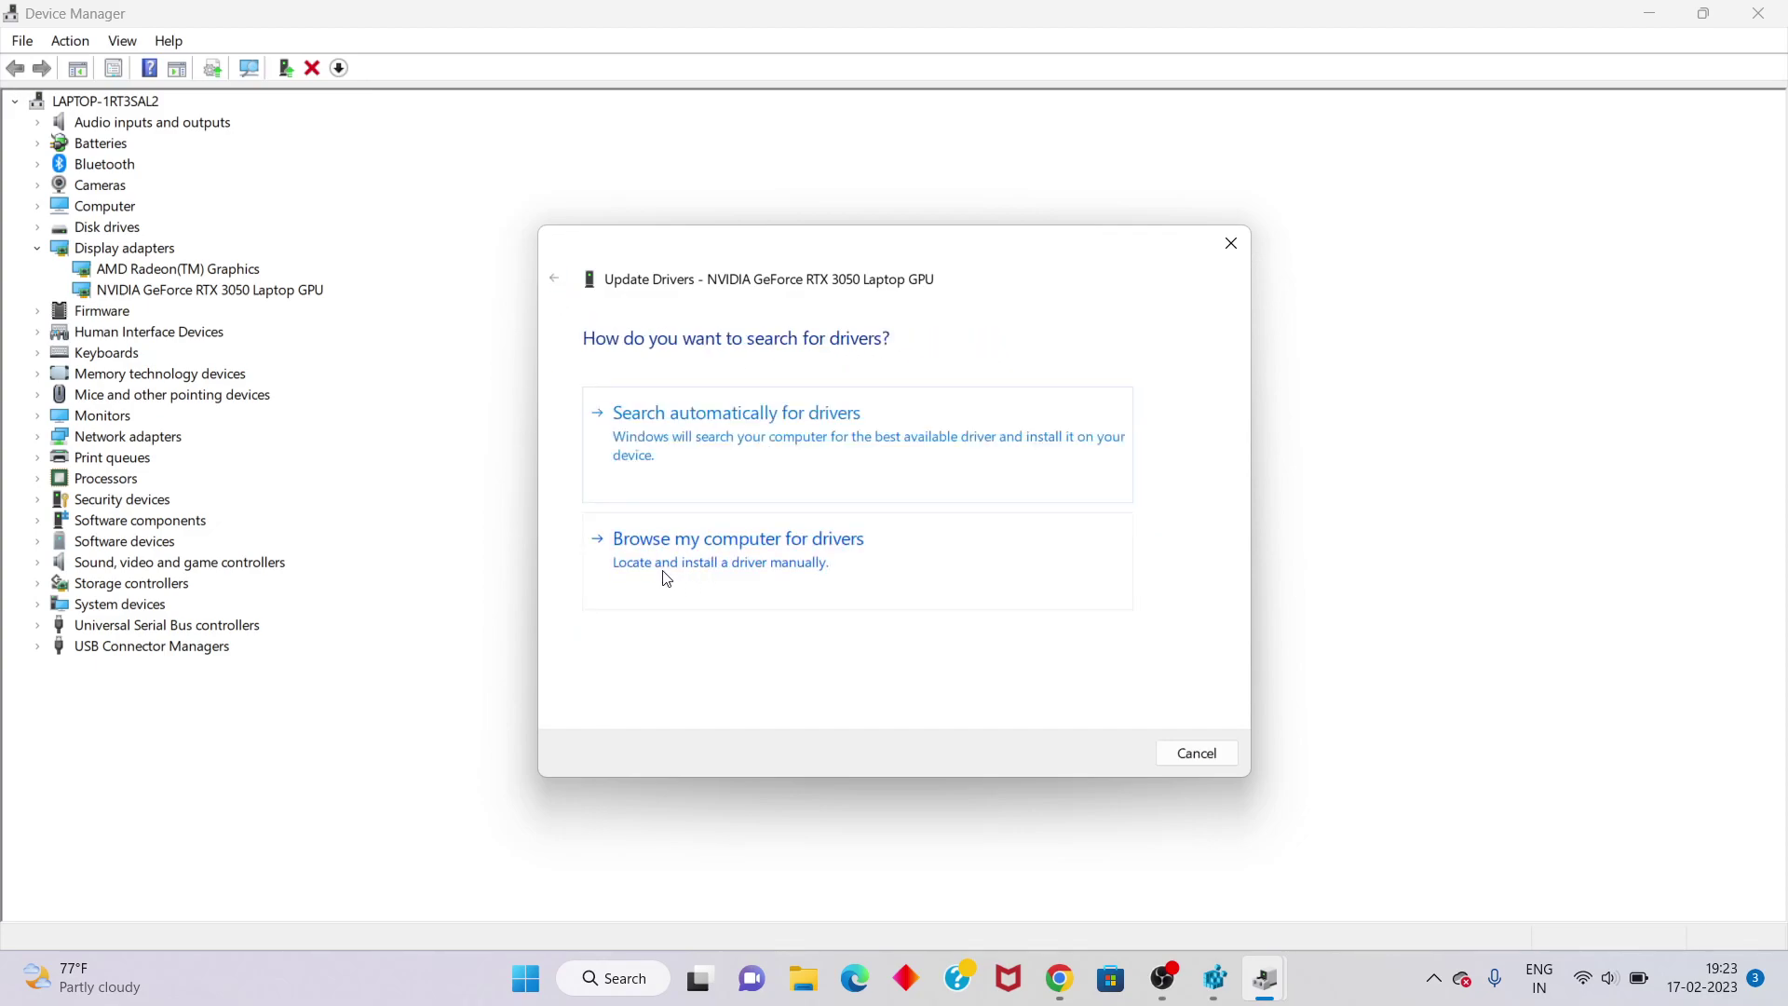
Pick the NVIDIA GeForce RTX 3050 Laptop GPU from the compatible-driver list, proceed, and close Device Manager.
click(861, 562)
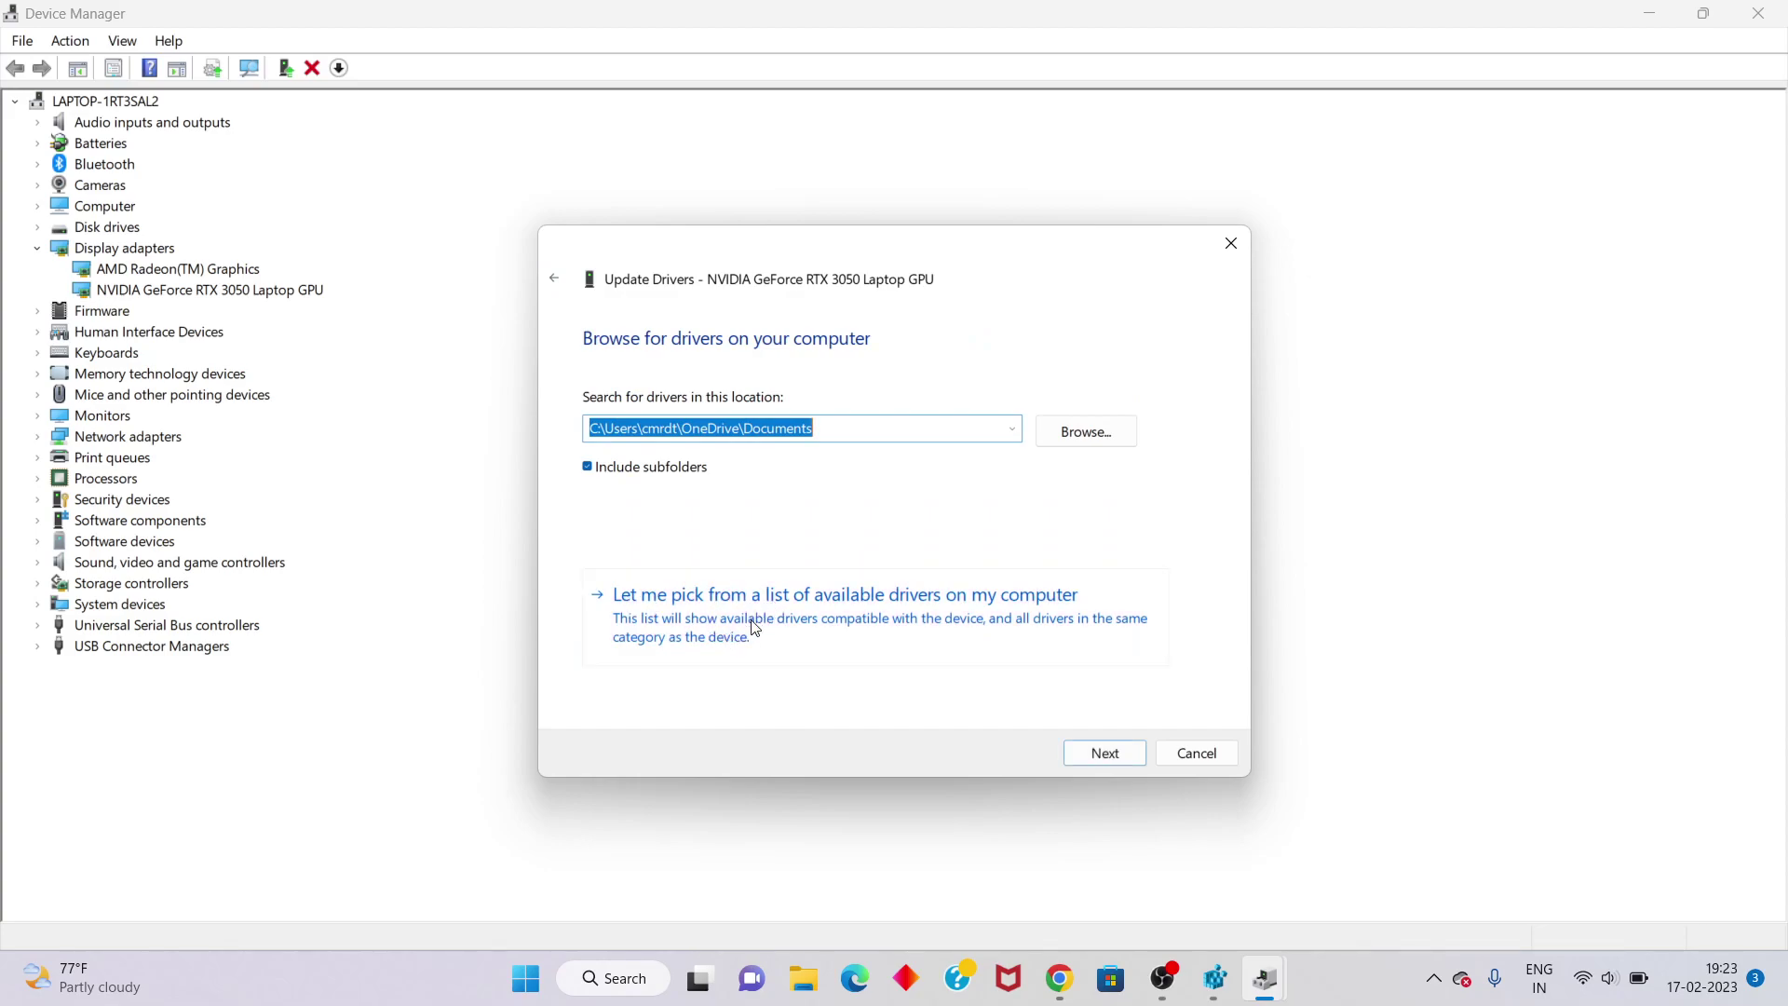
click(734, 640)
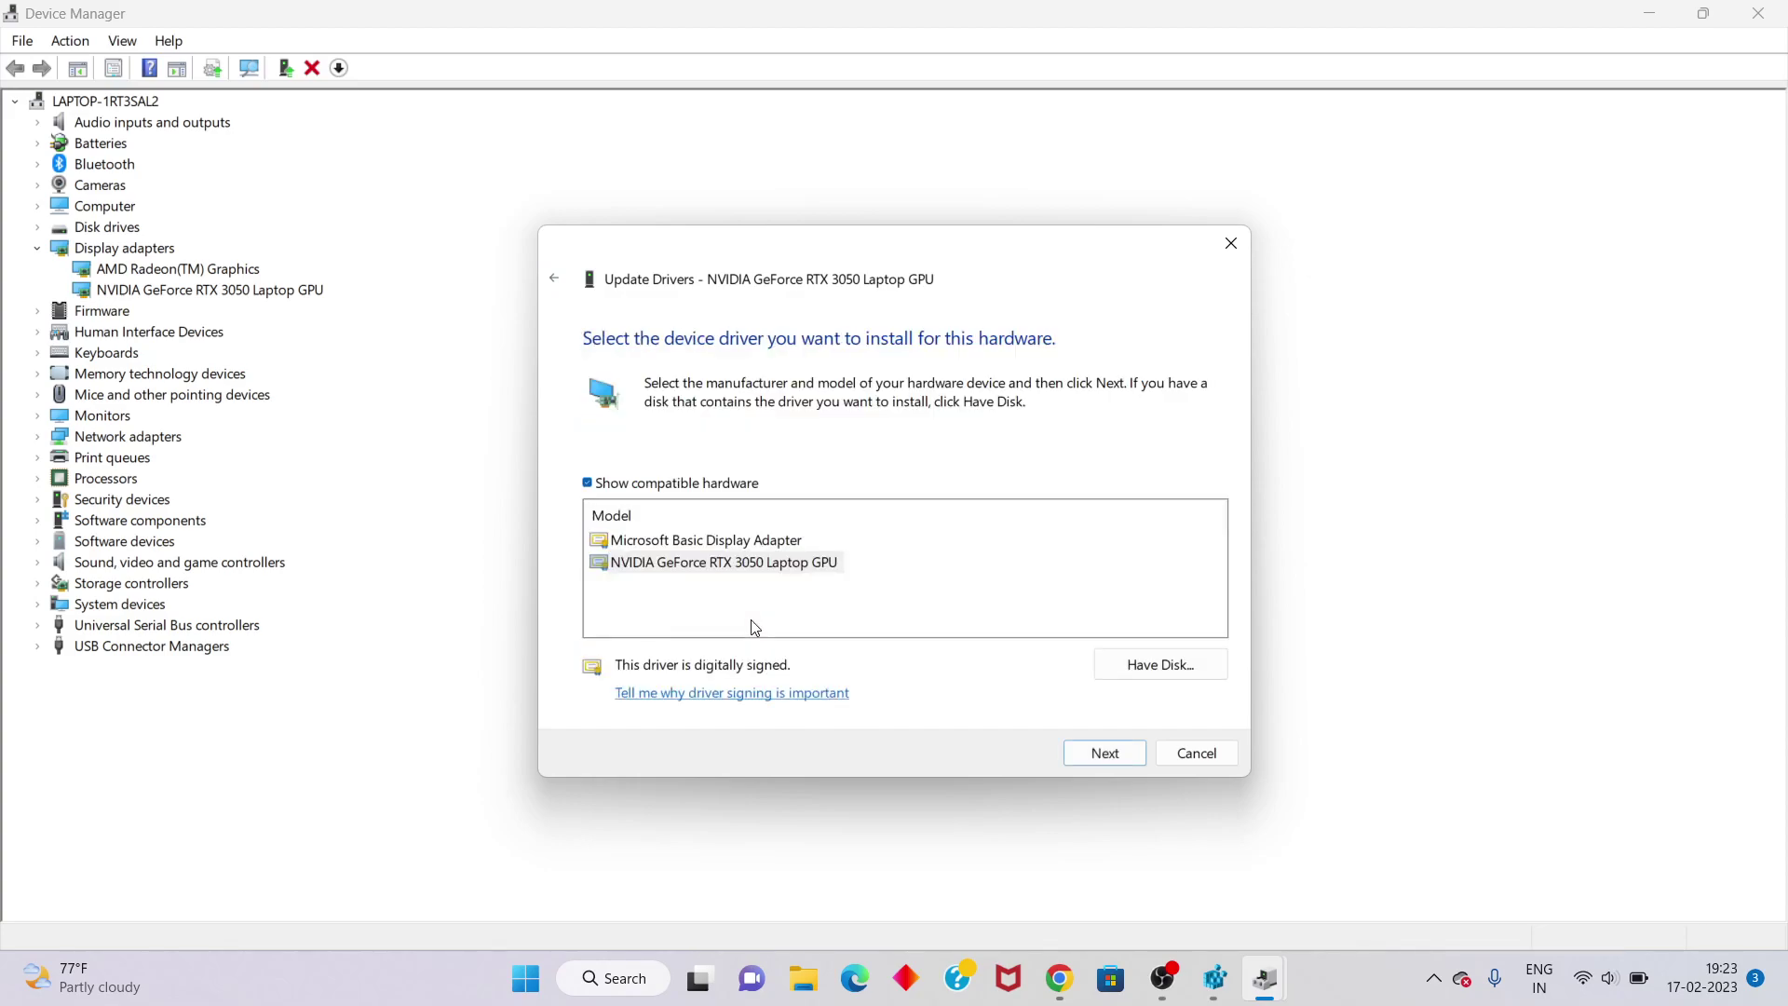
click(726, 568)
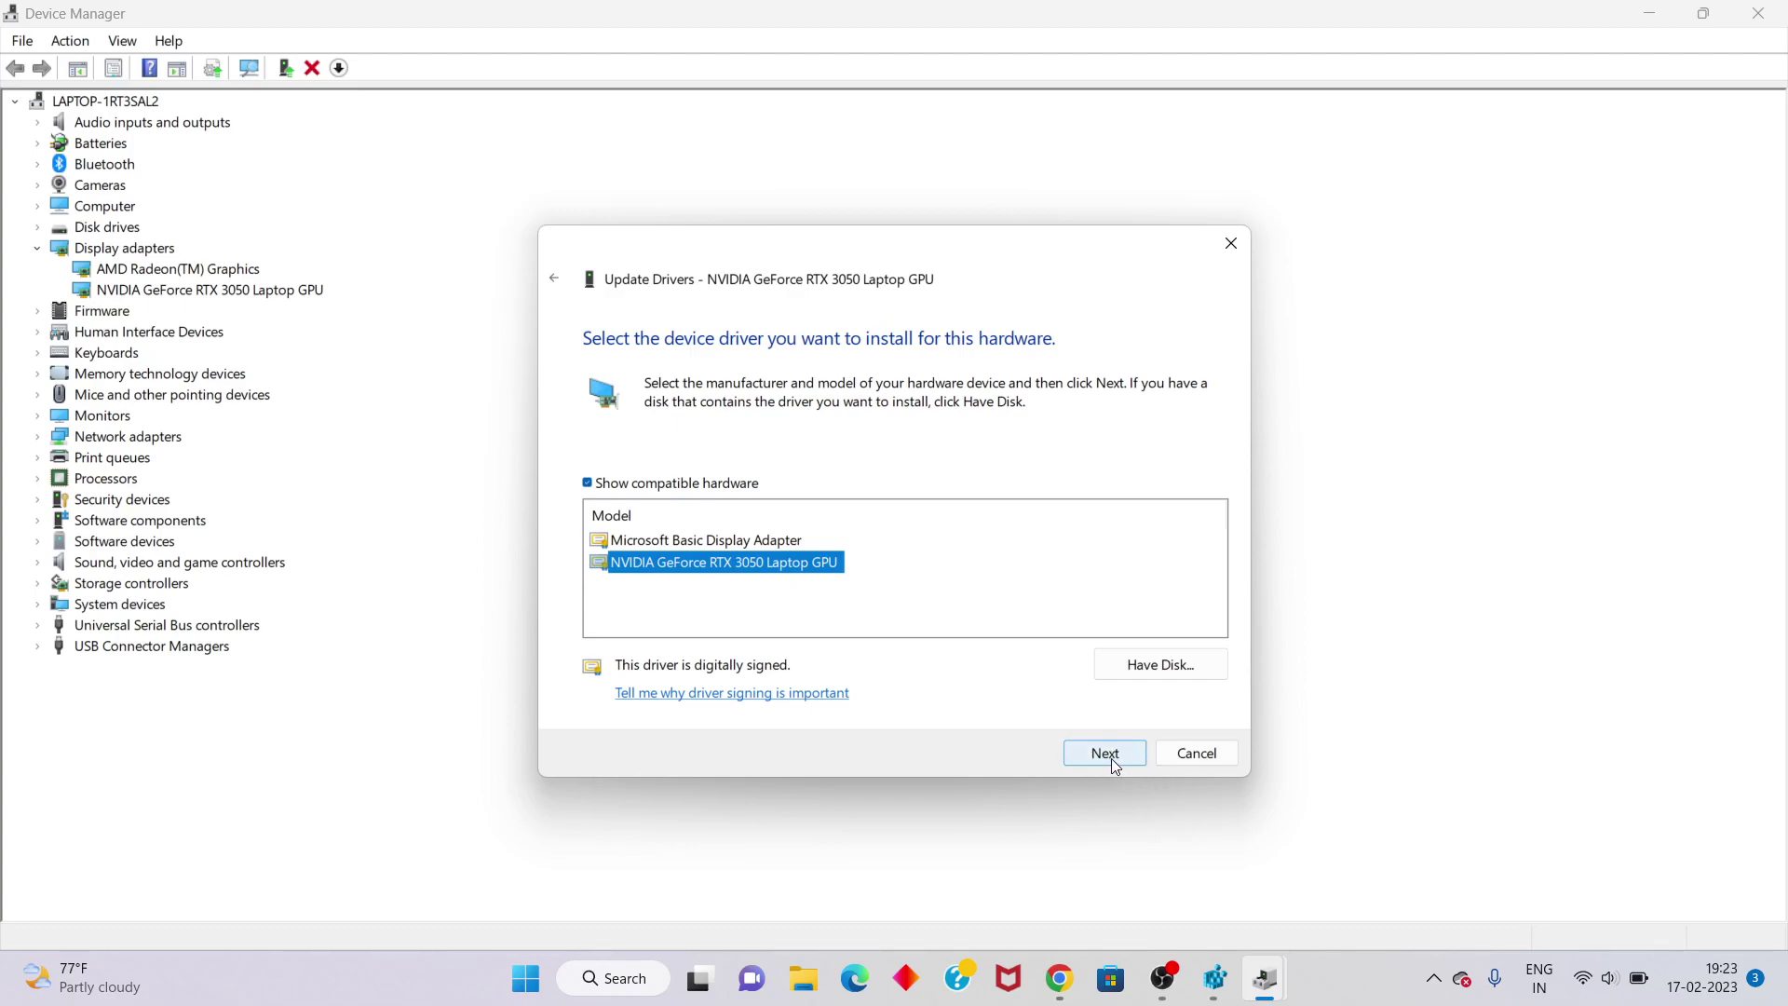
click(1208, 754)
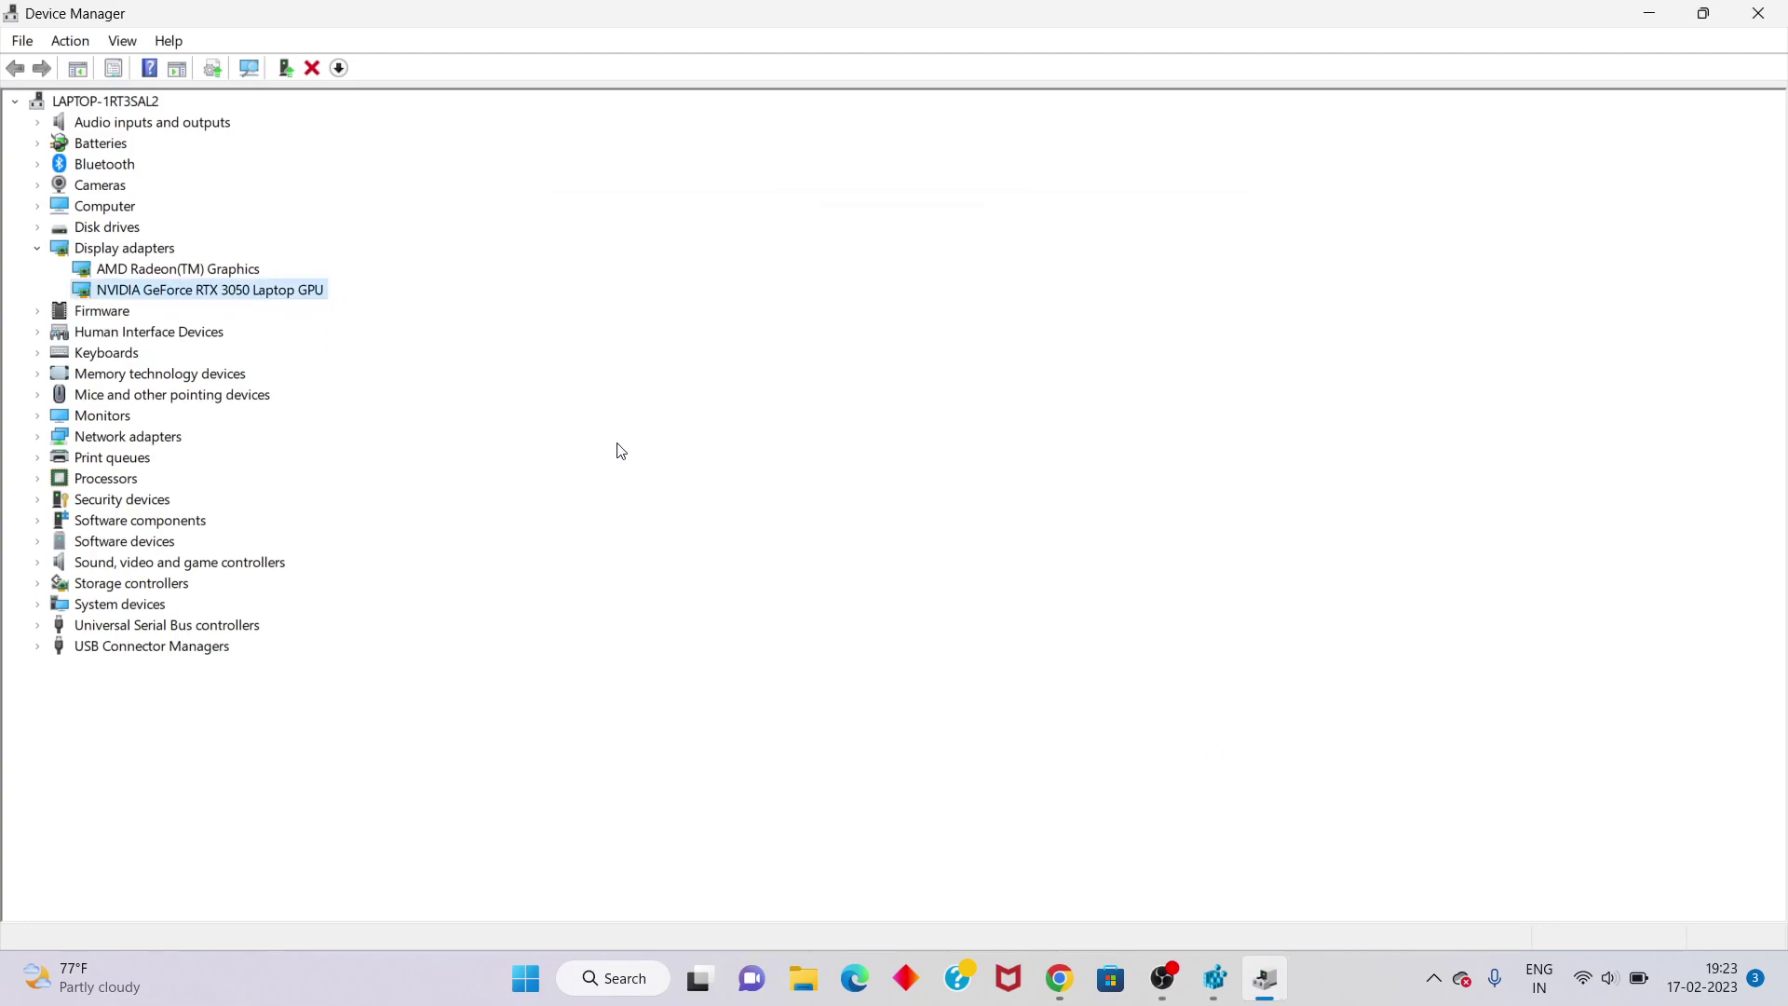
click(1758, 12)
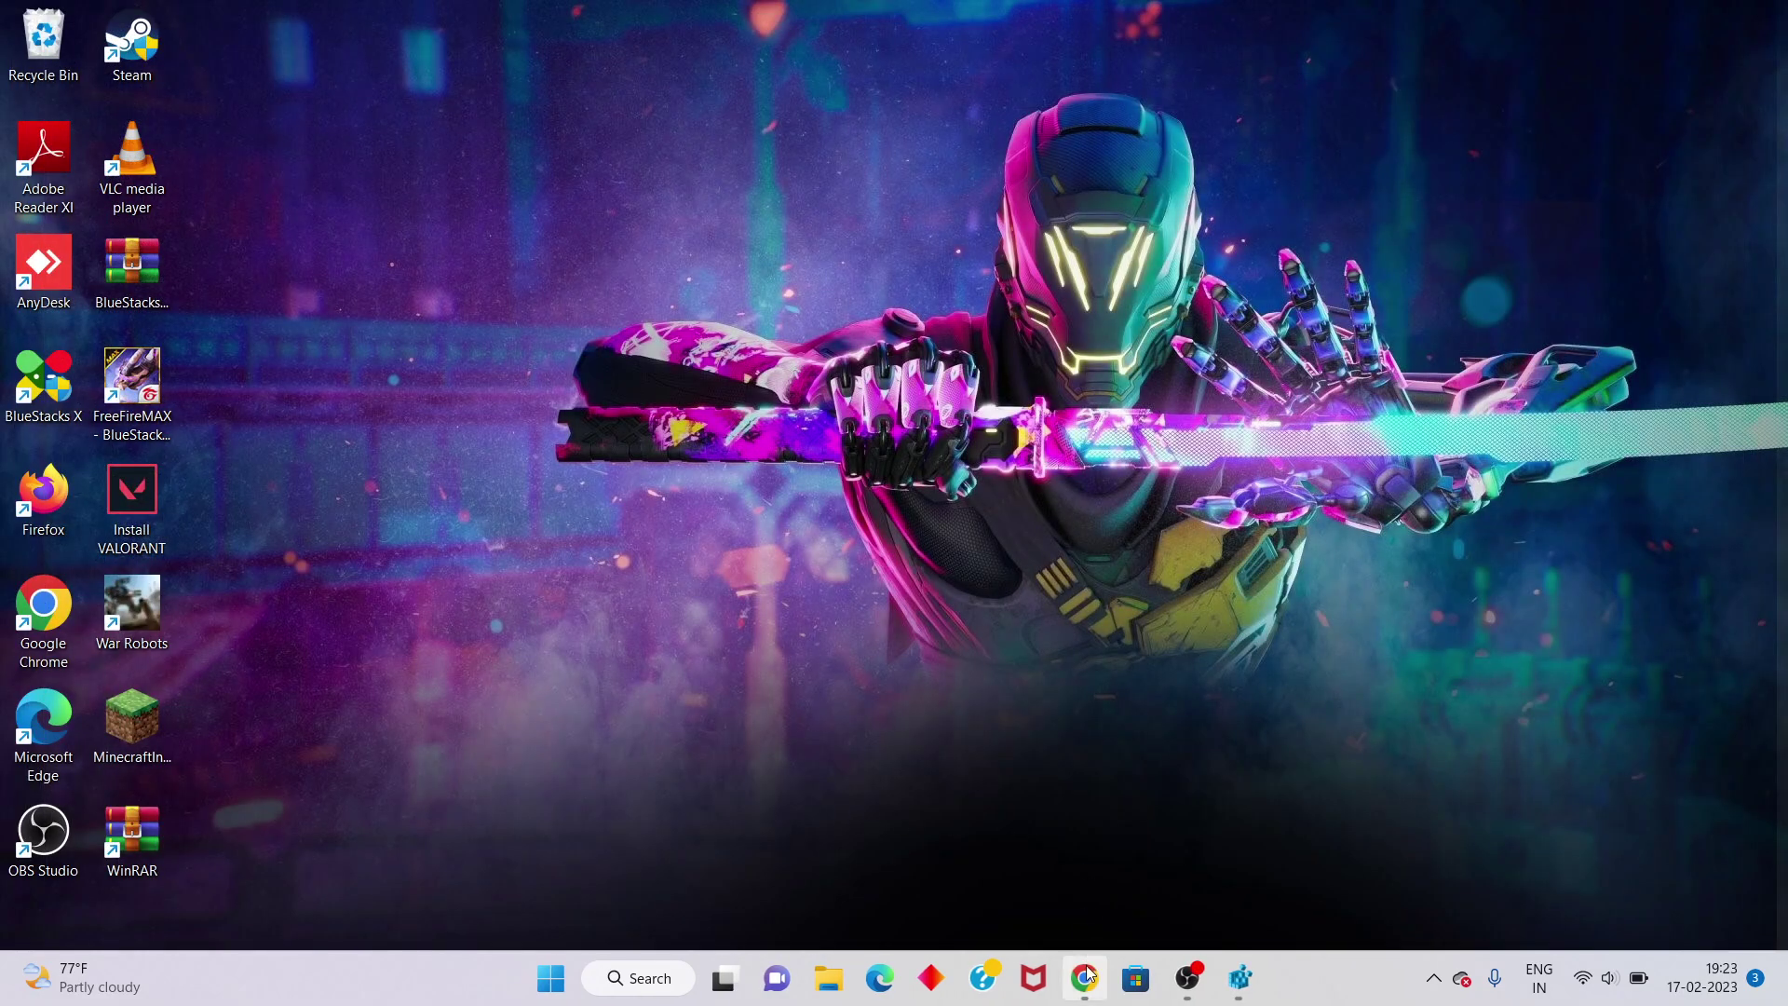
Start Chrome and search Google for 'directx download' using the address-bar suggestion.
click(1087, 976)
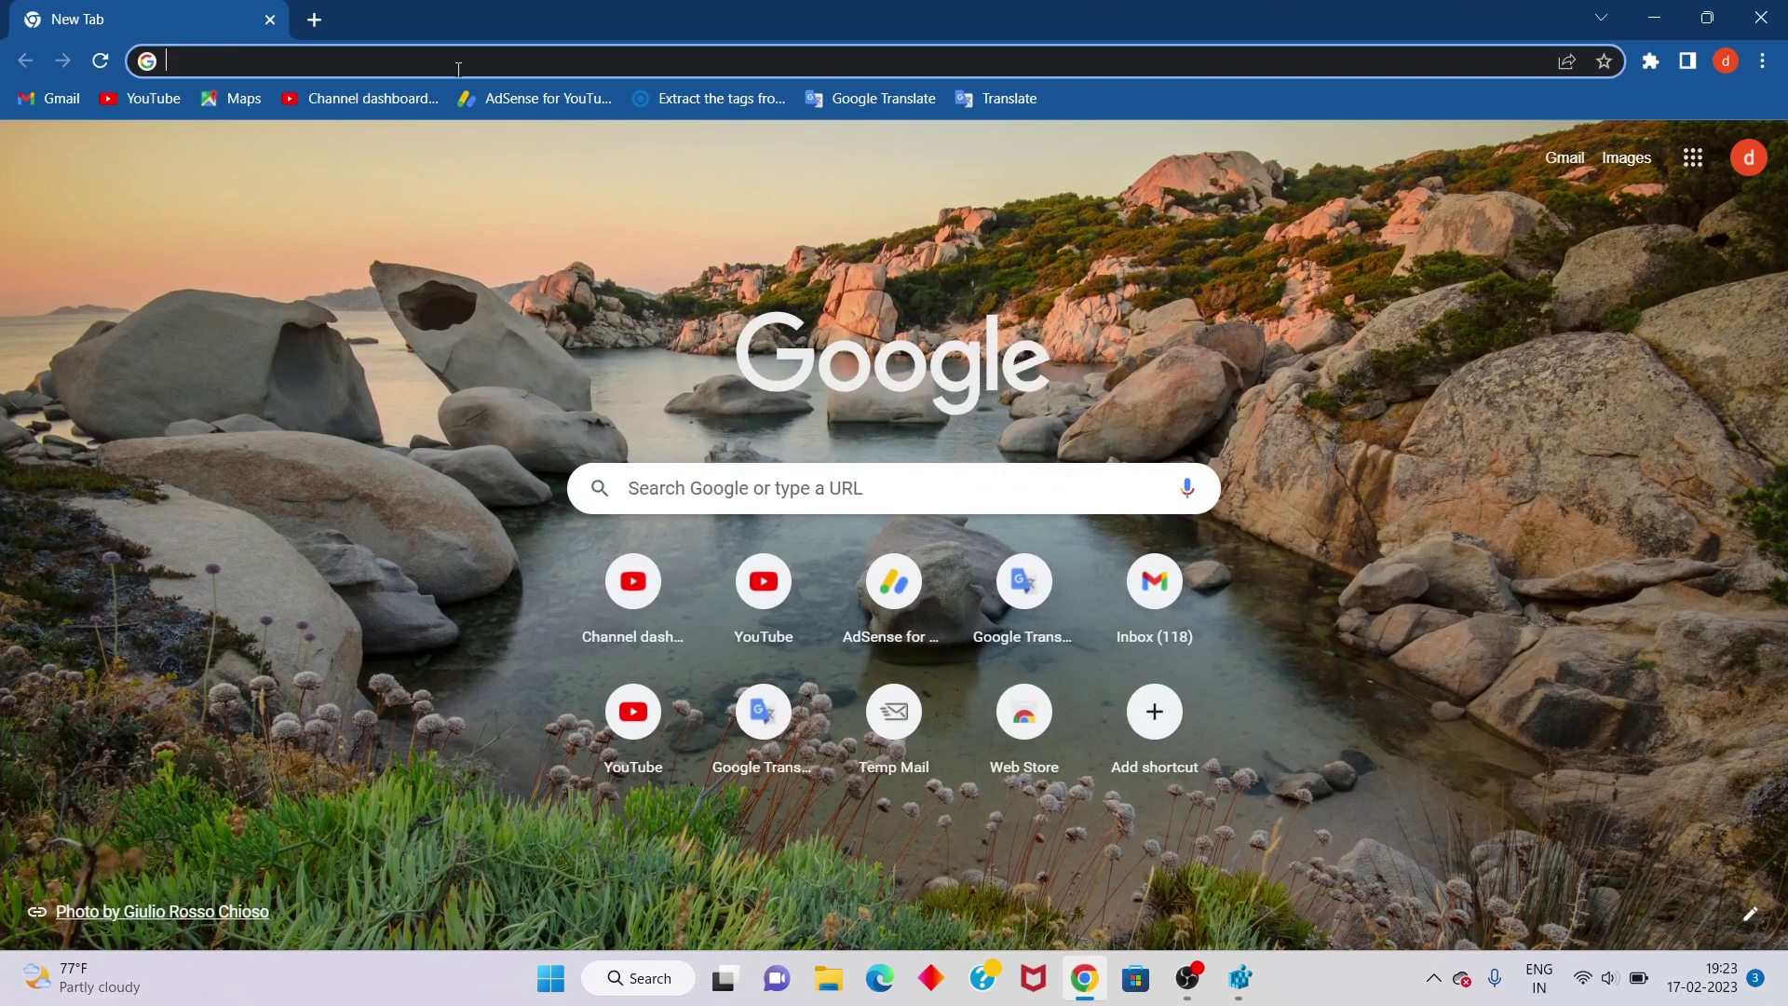
text(gdir)
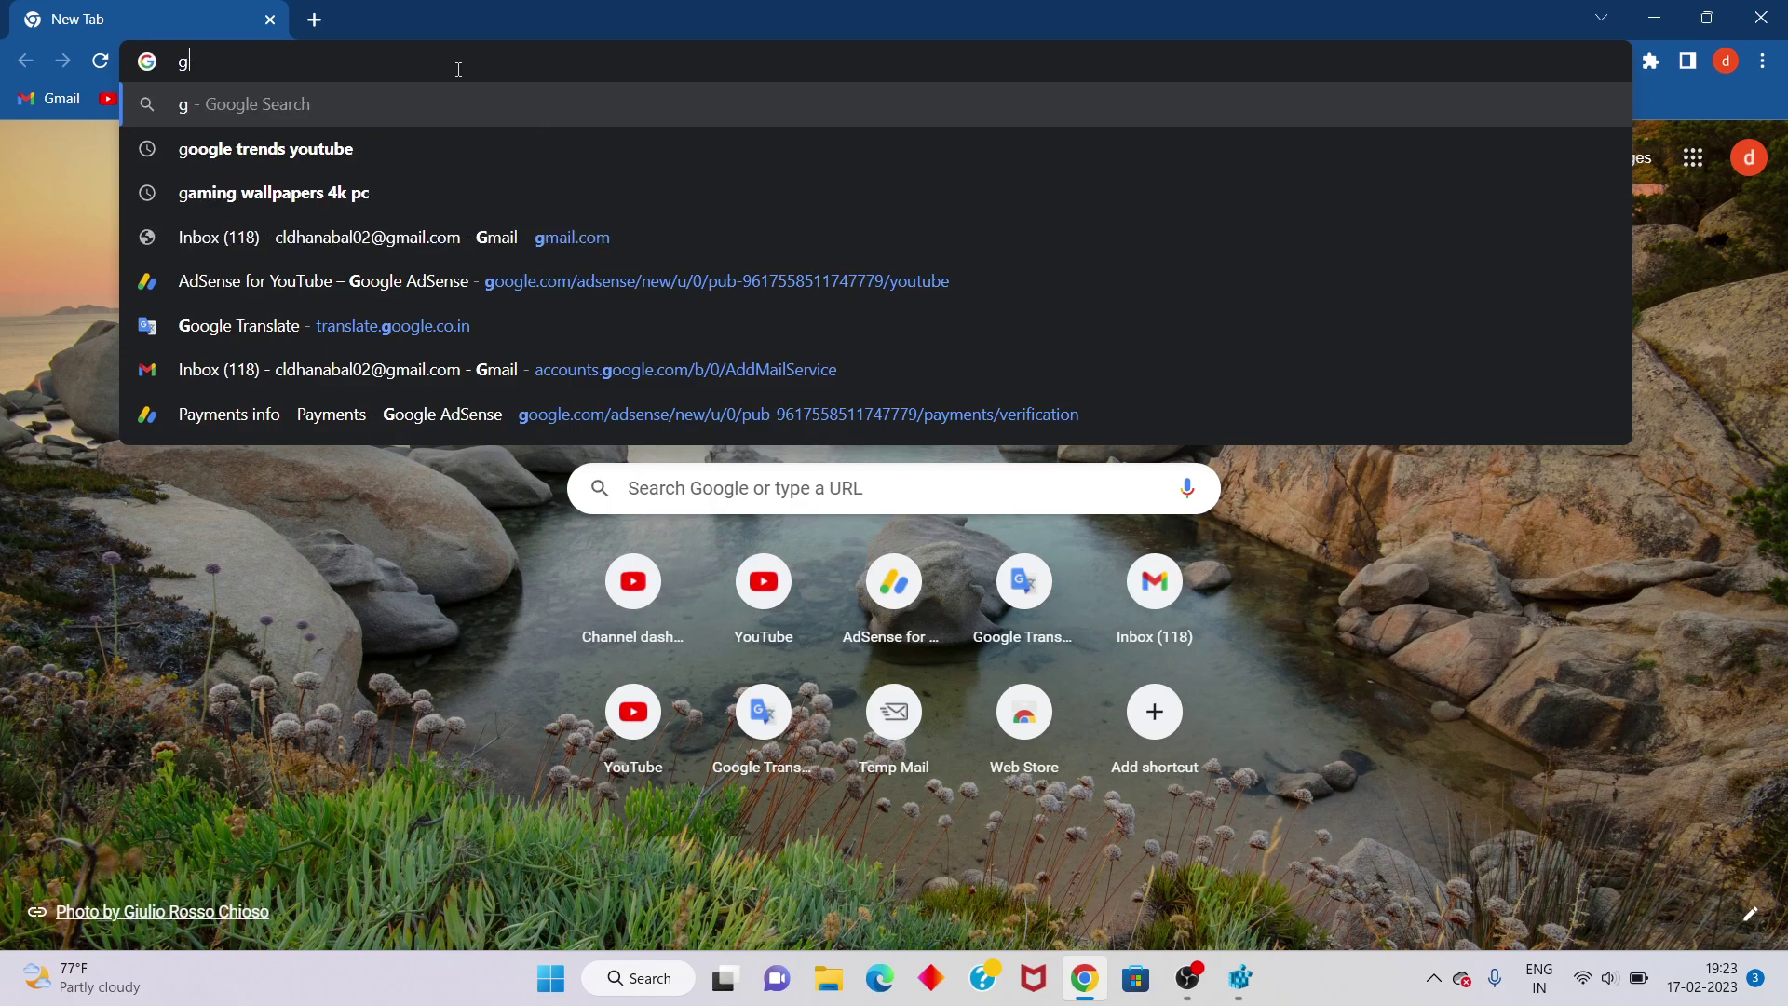
text(e)
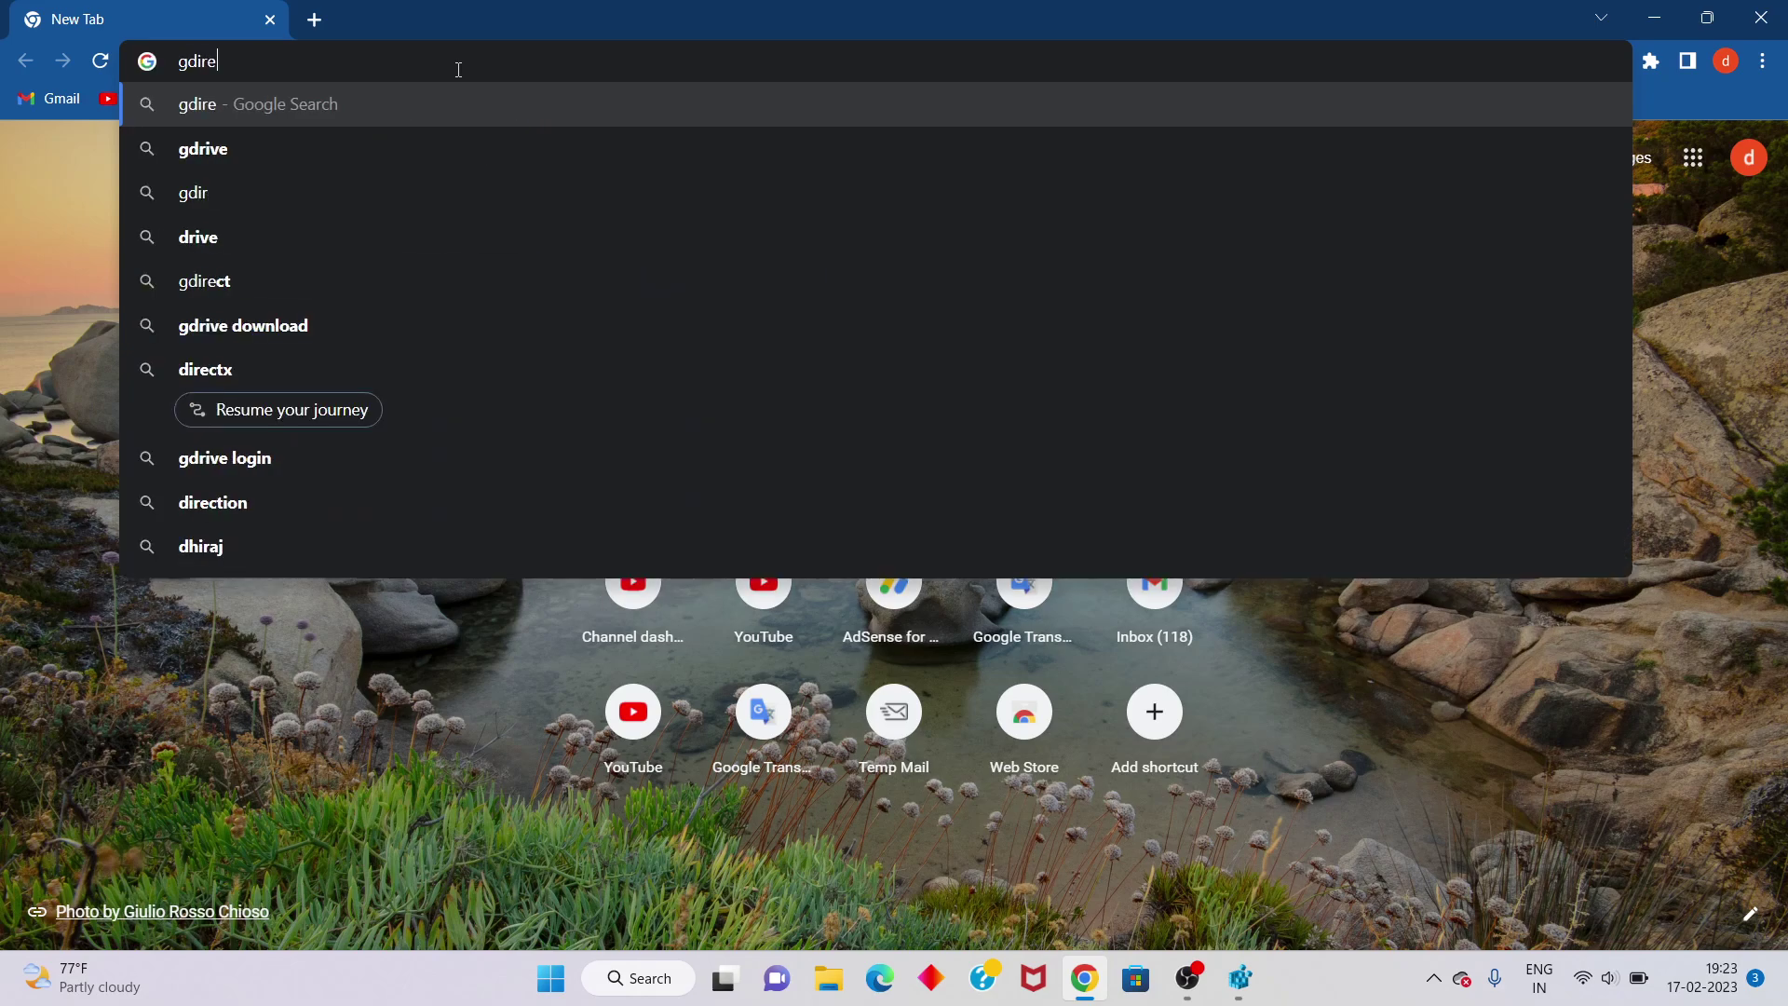
text(ctx d)
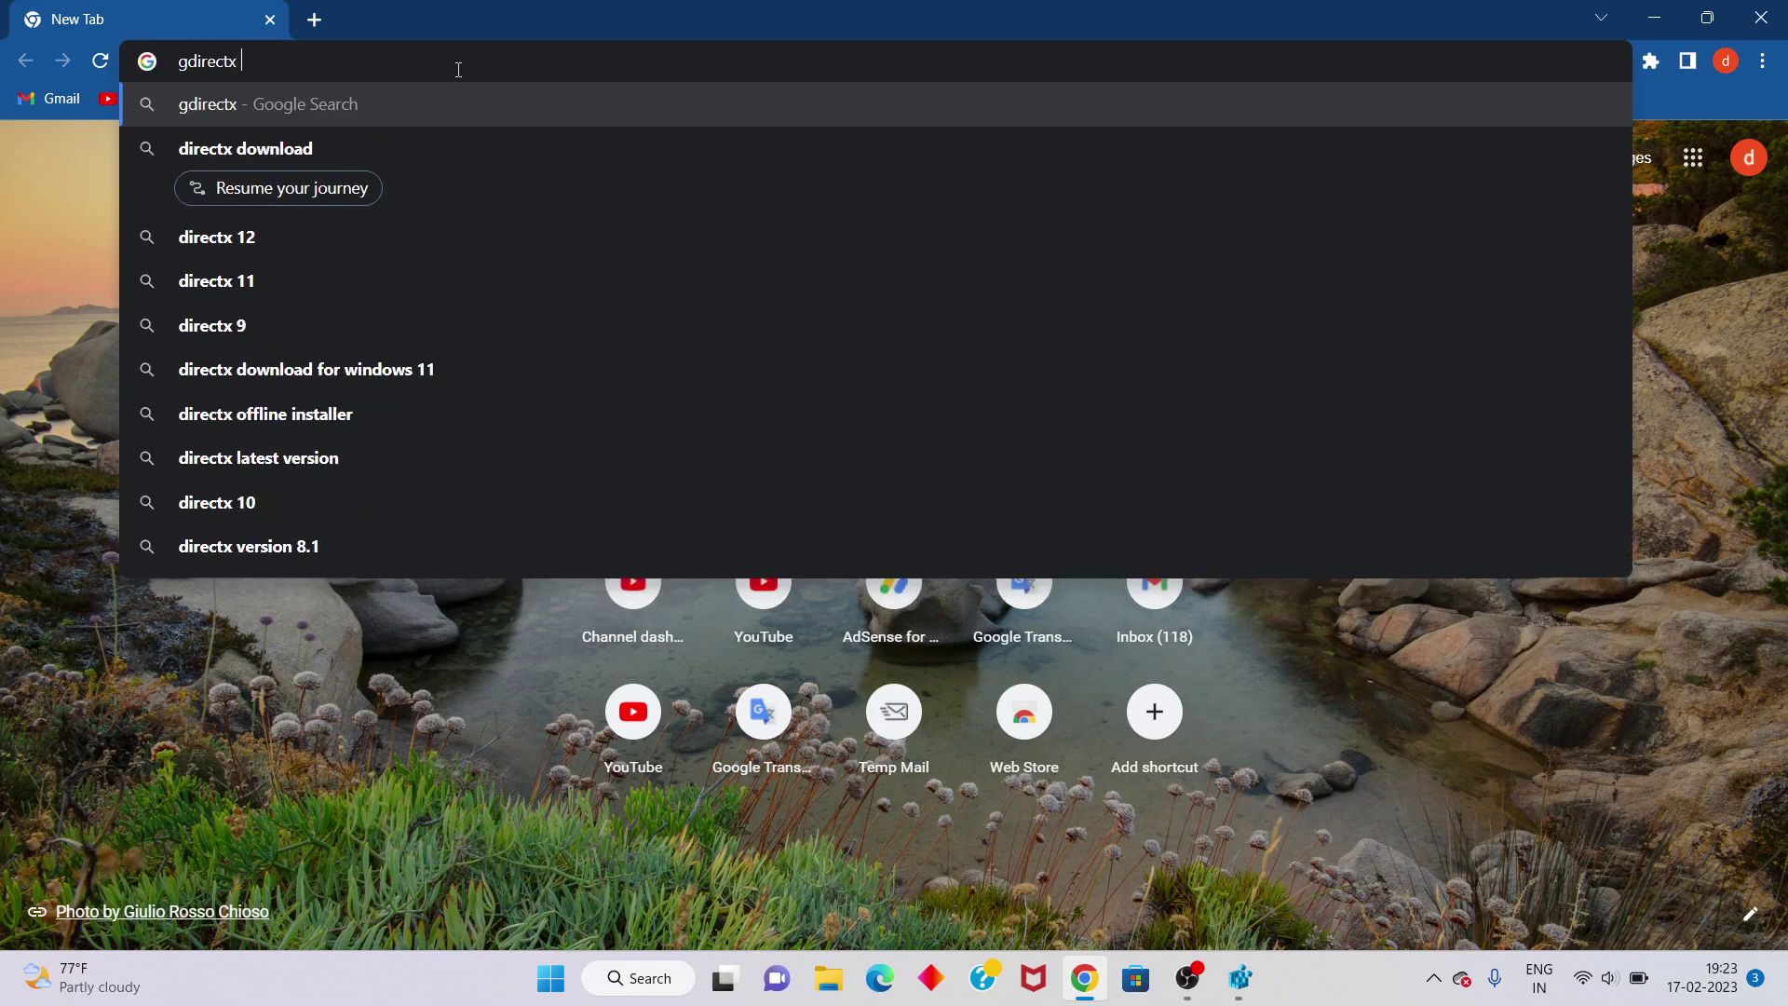
click(333, 139)
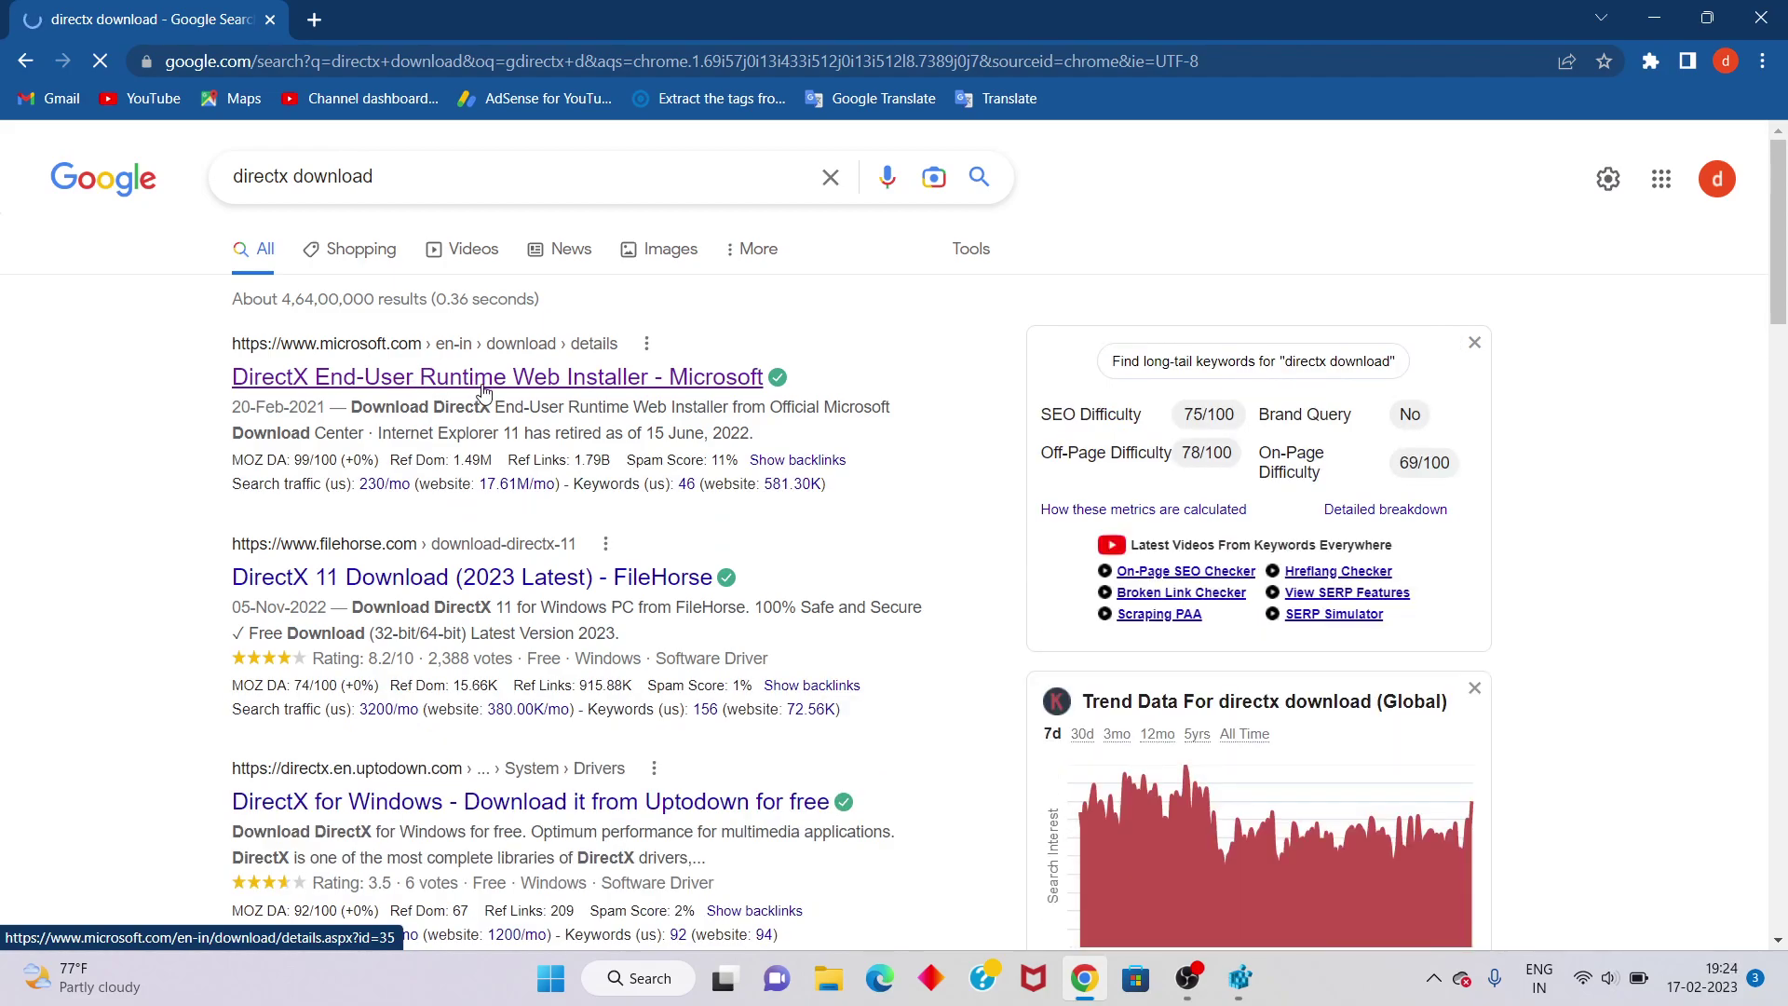
Download dxwebsetup.exe from Microsoft's DirectX End-User Runtime page and open its download menu.
click(483, 391)
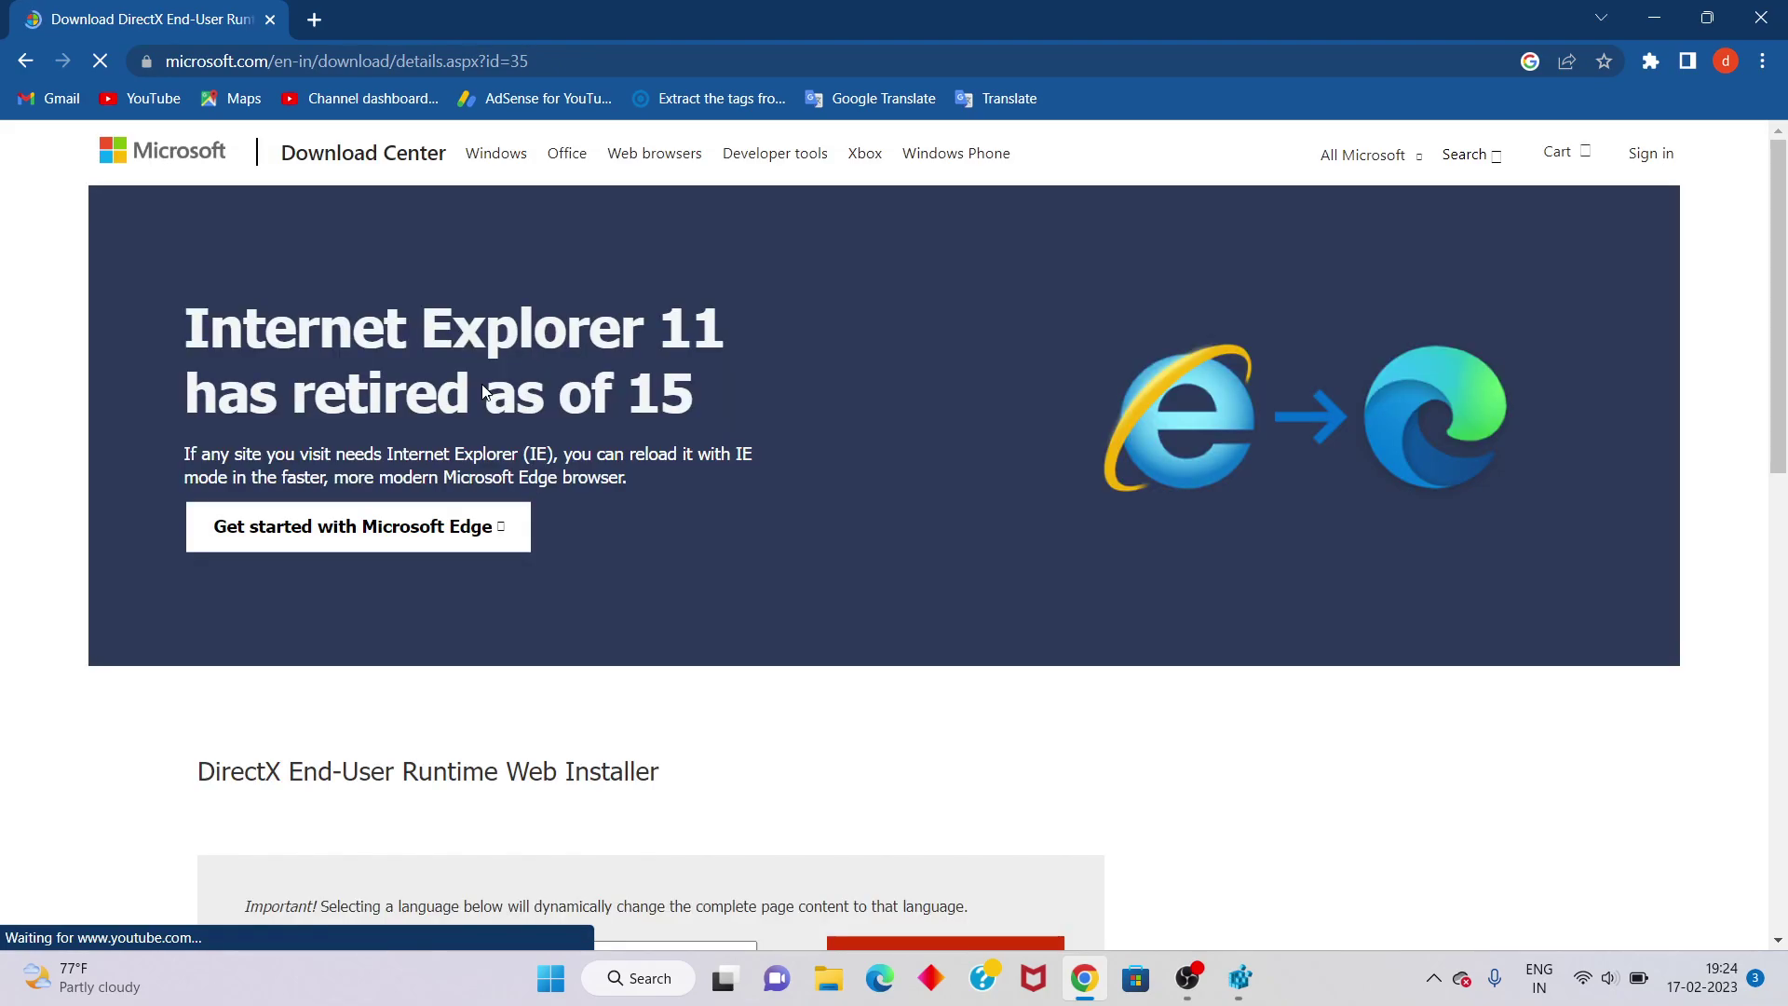
scroll(701, 506, down, 5)
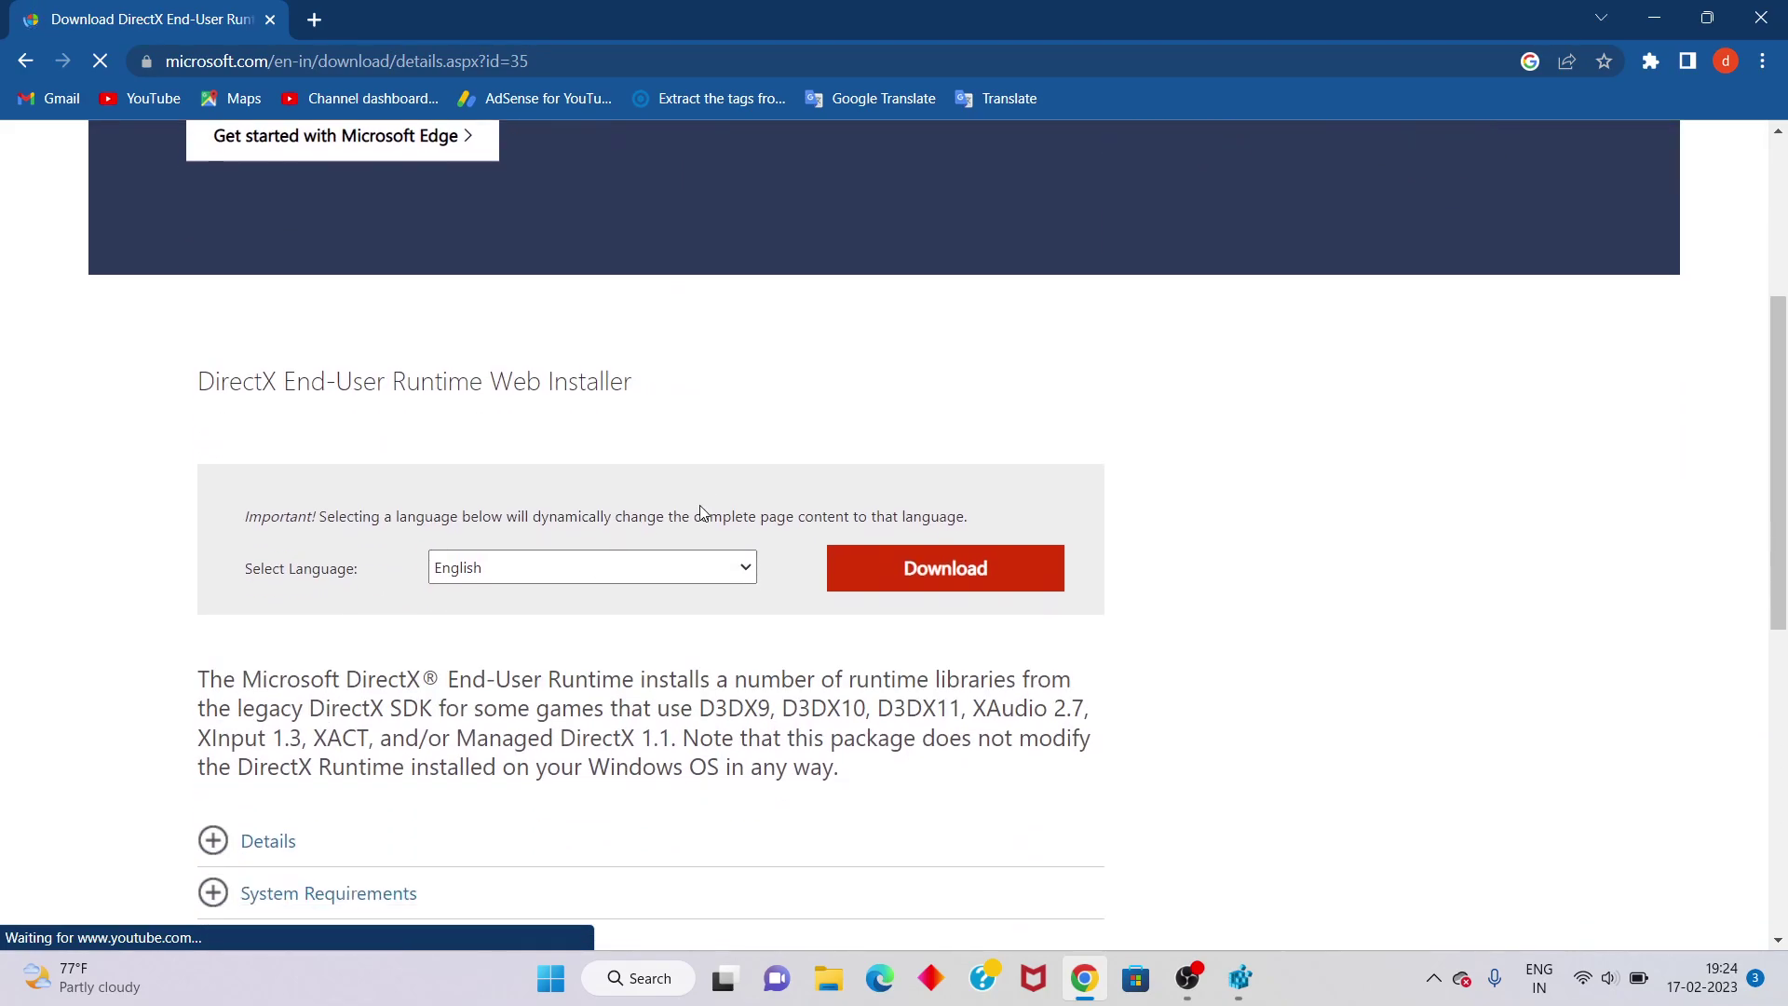
scroll(611, 503, down, 1)
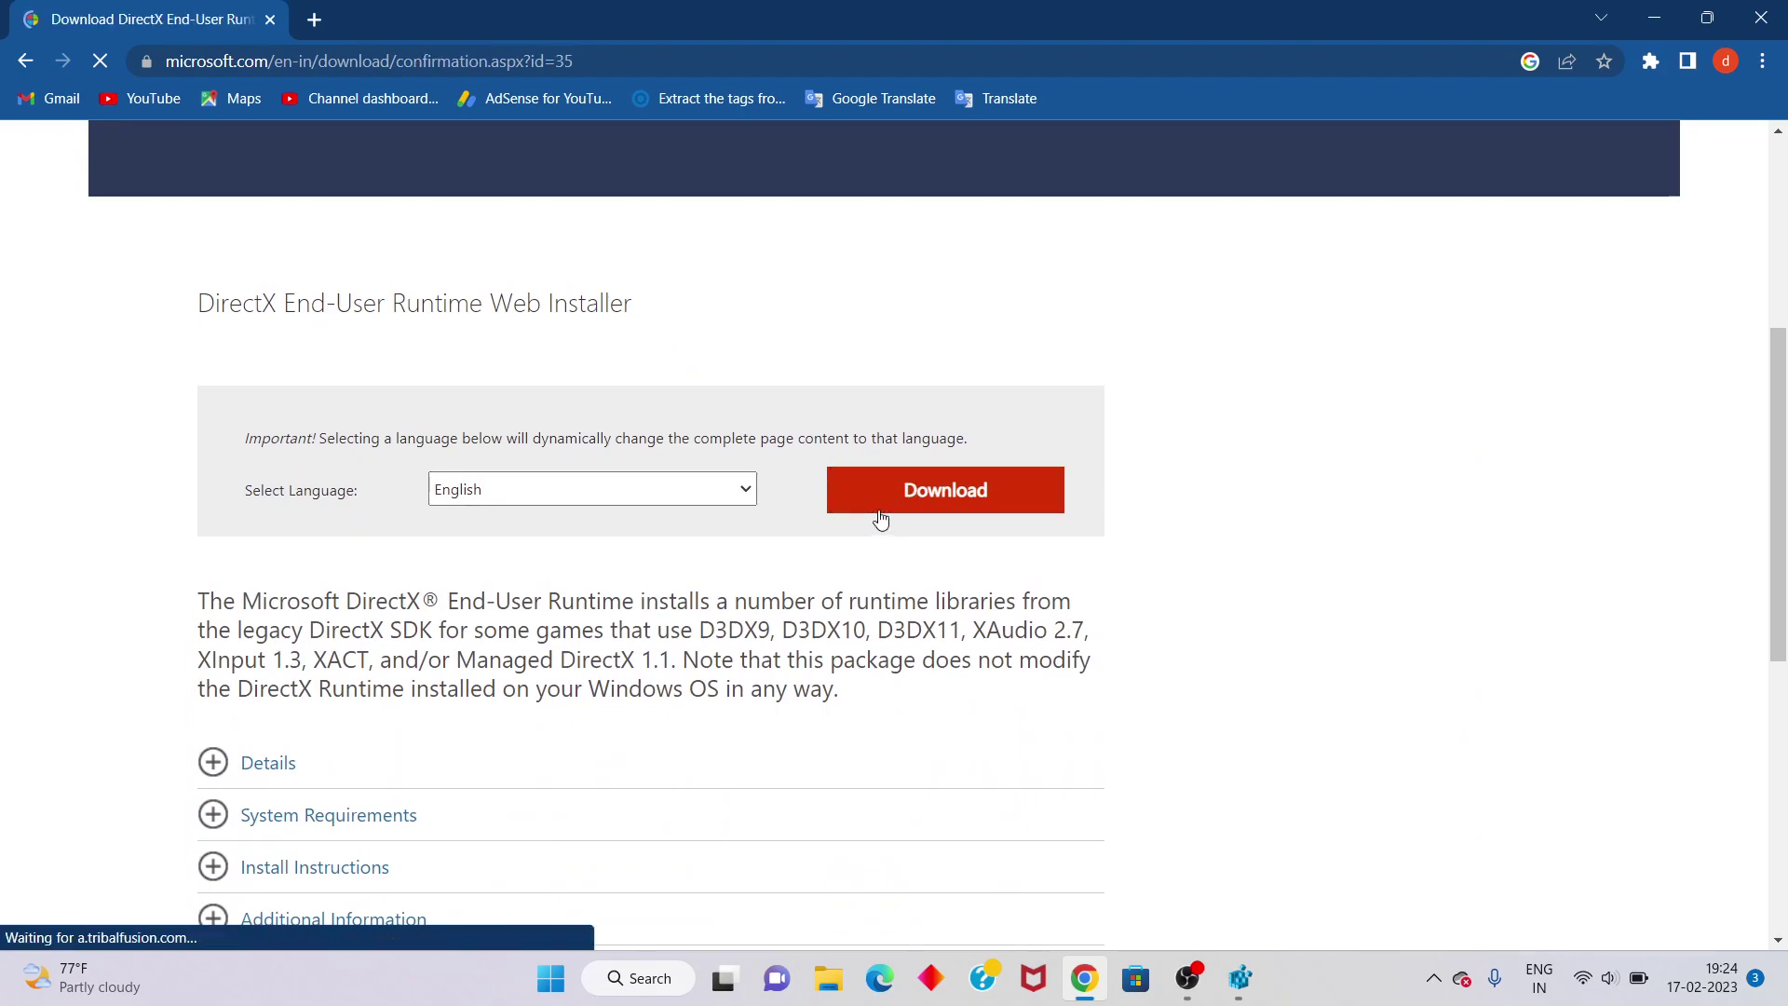
scroll(881, 519, down, 3)
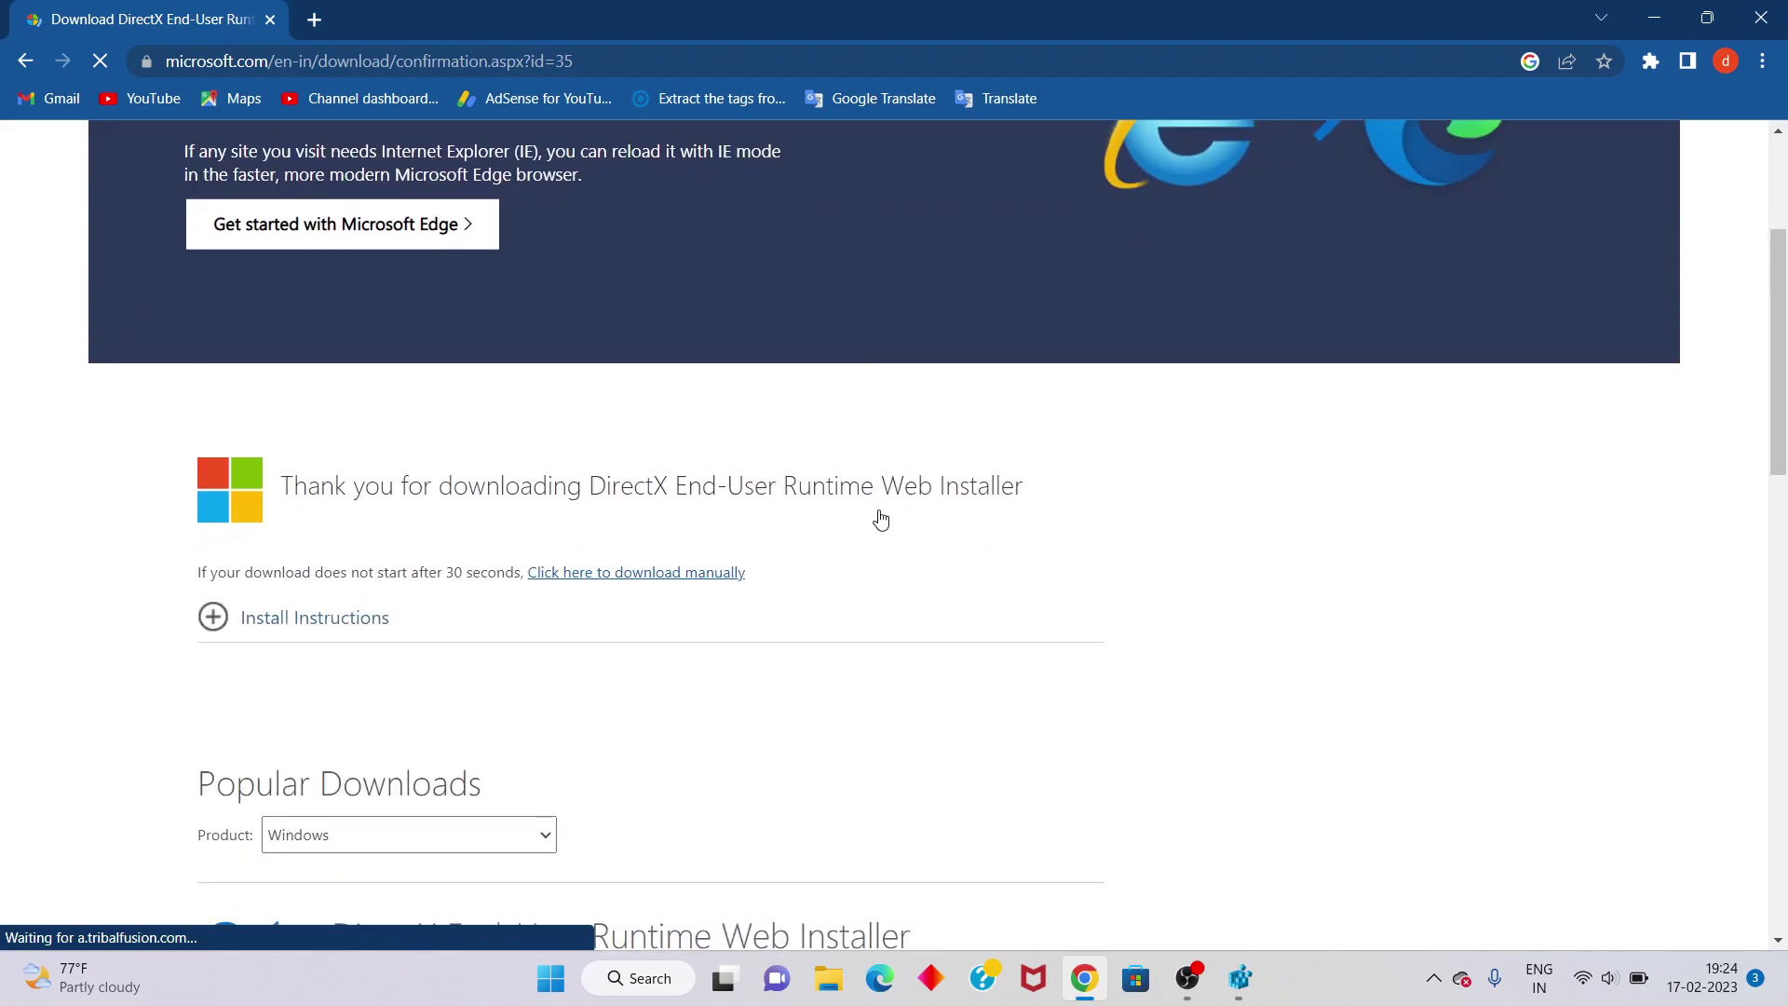
scroll(880, 519, down, 1)
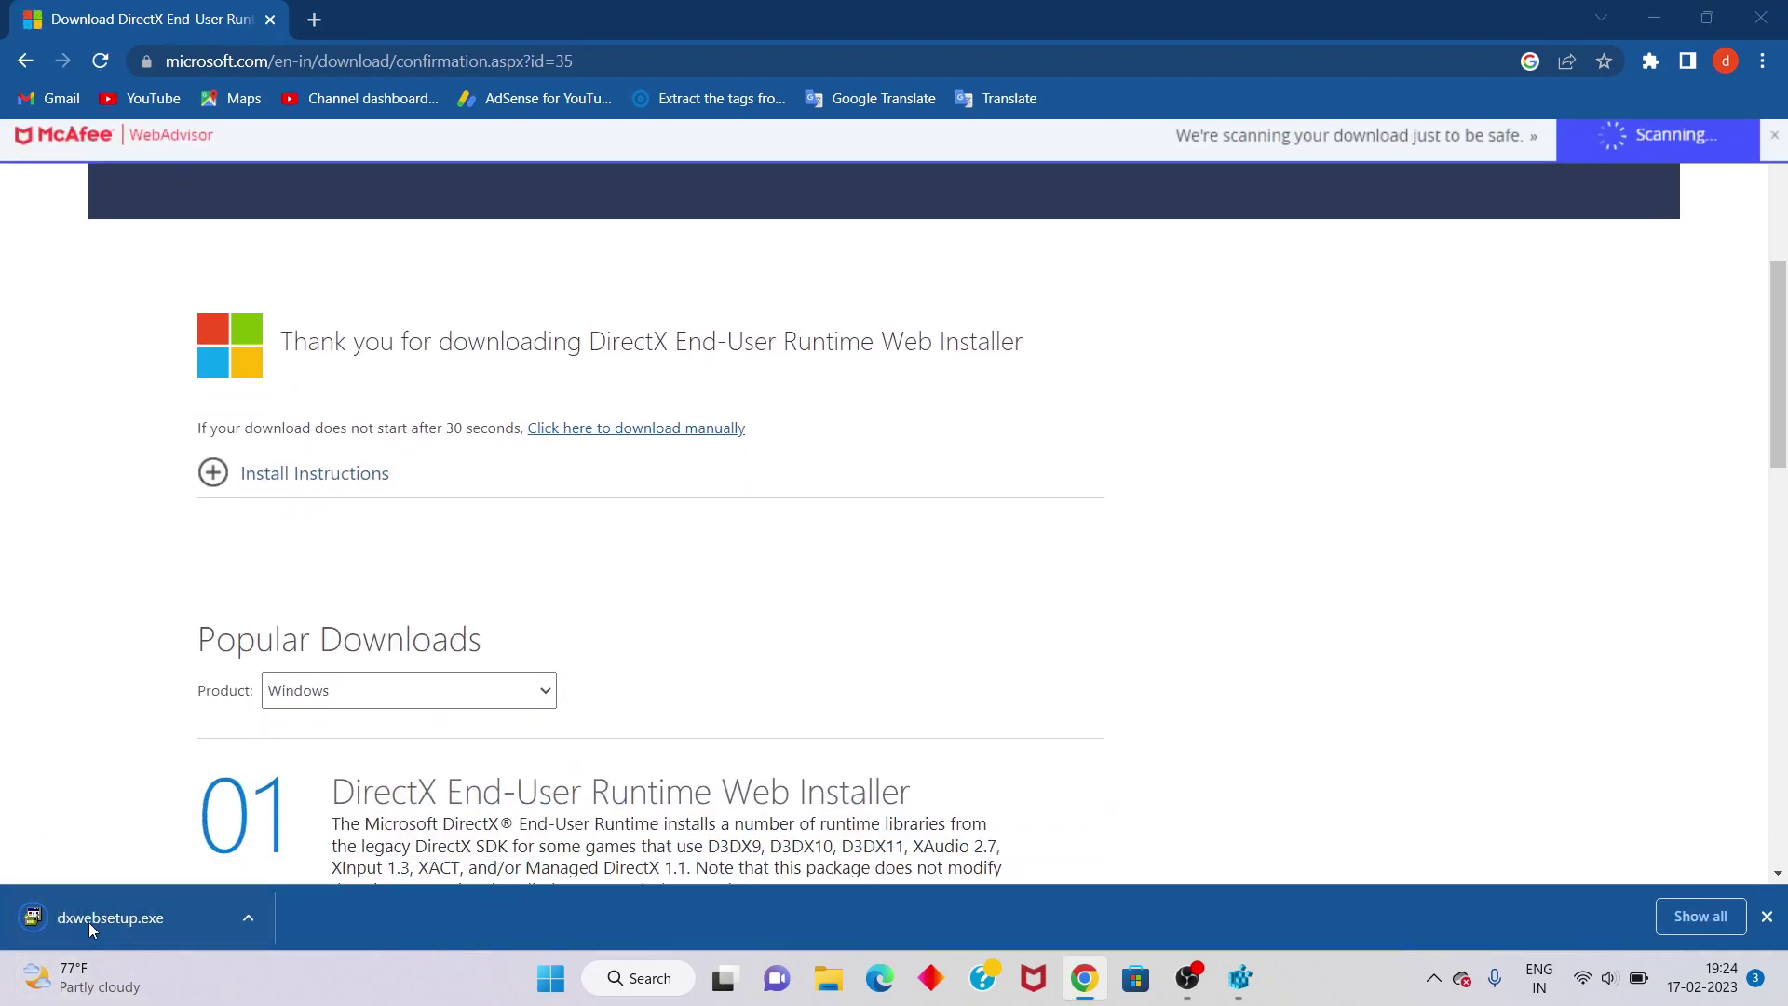
click(248, 919)
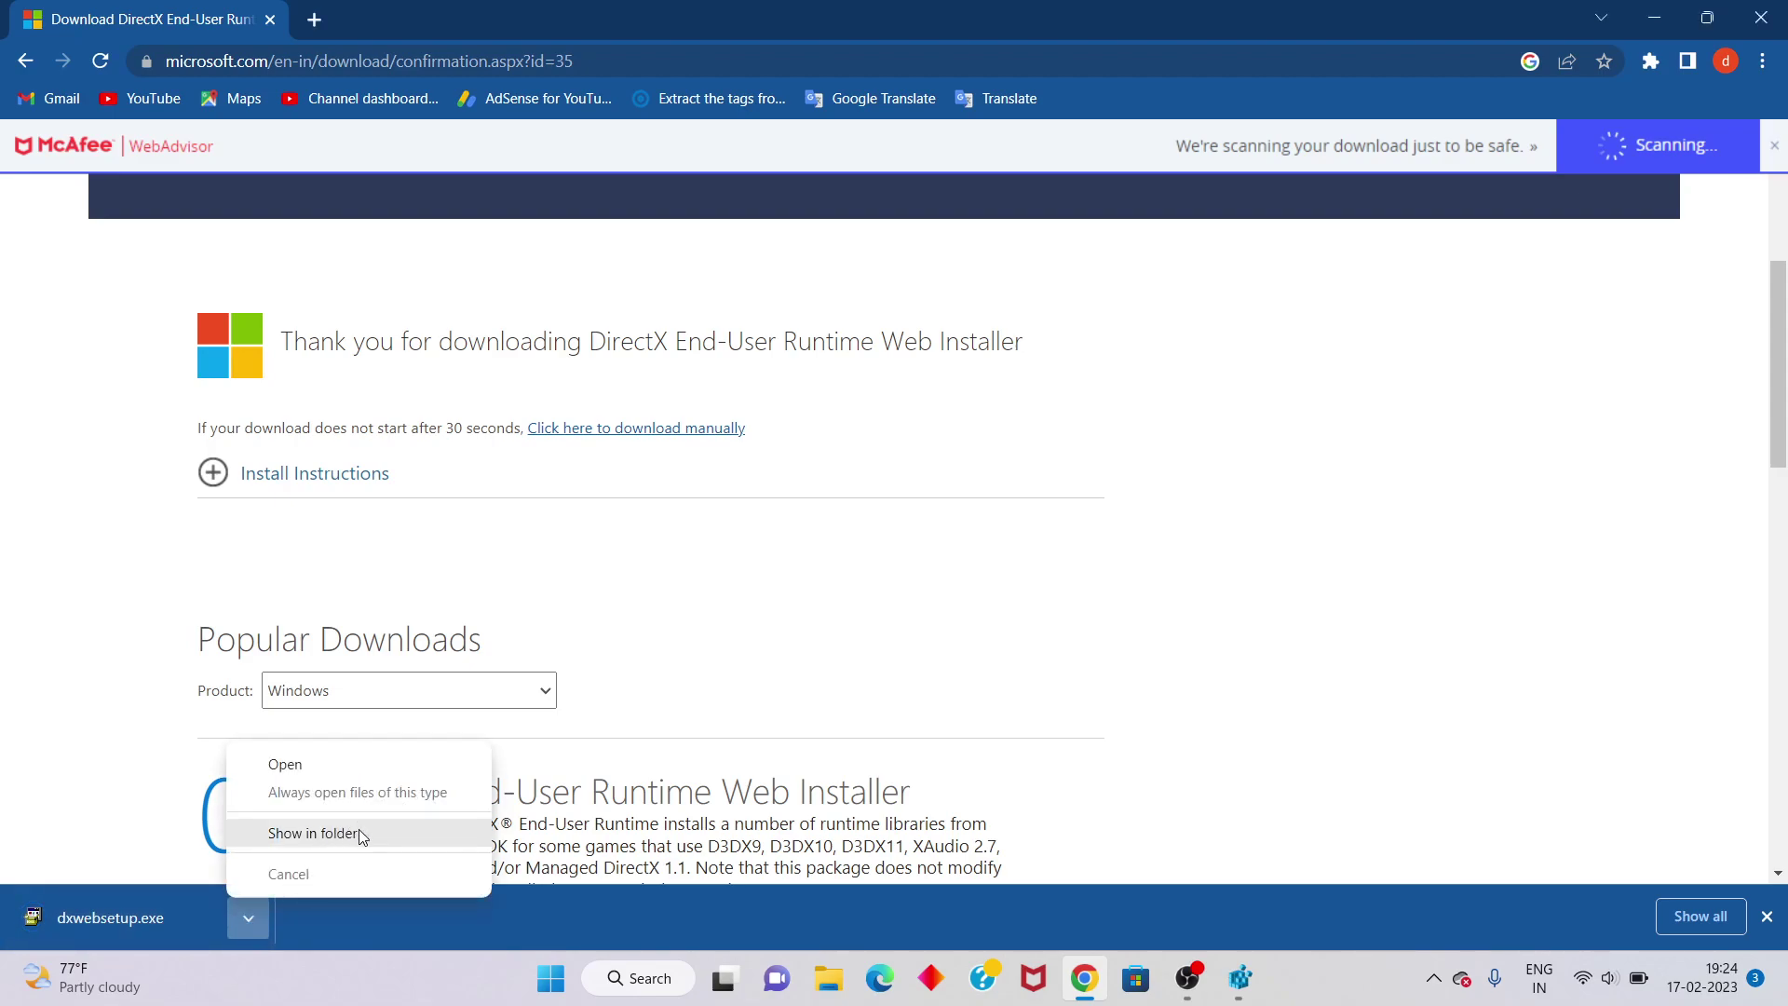
Run dxwebsetup from Downloads, accept the DirectX licence, and close both windows.
click(360, 833)
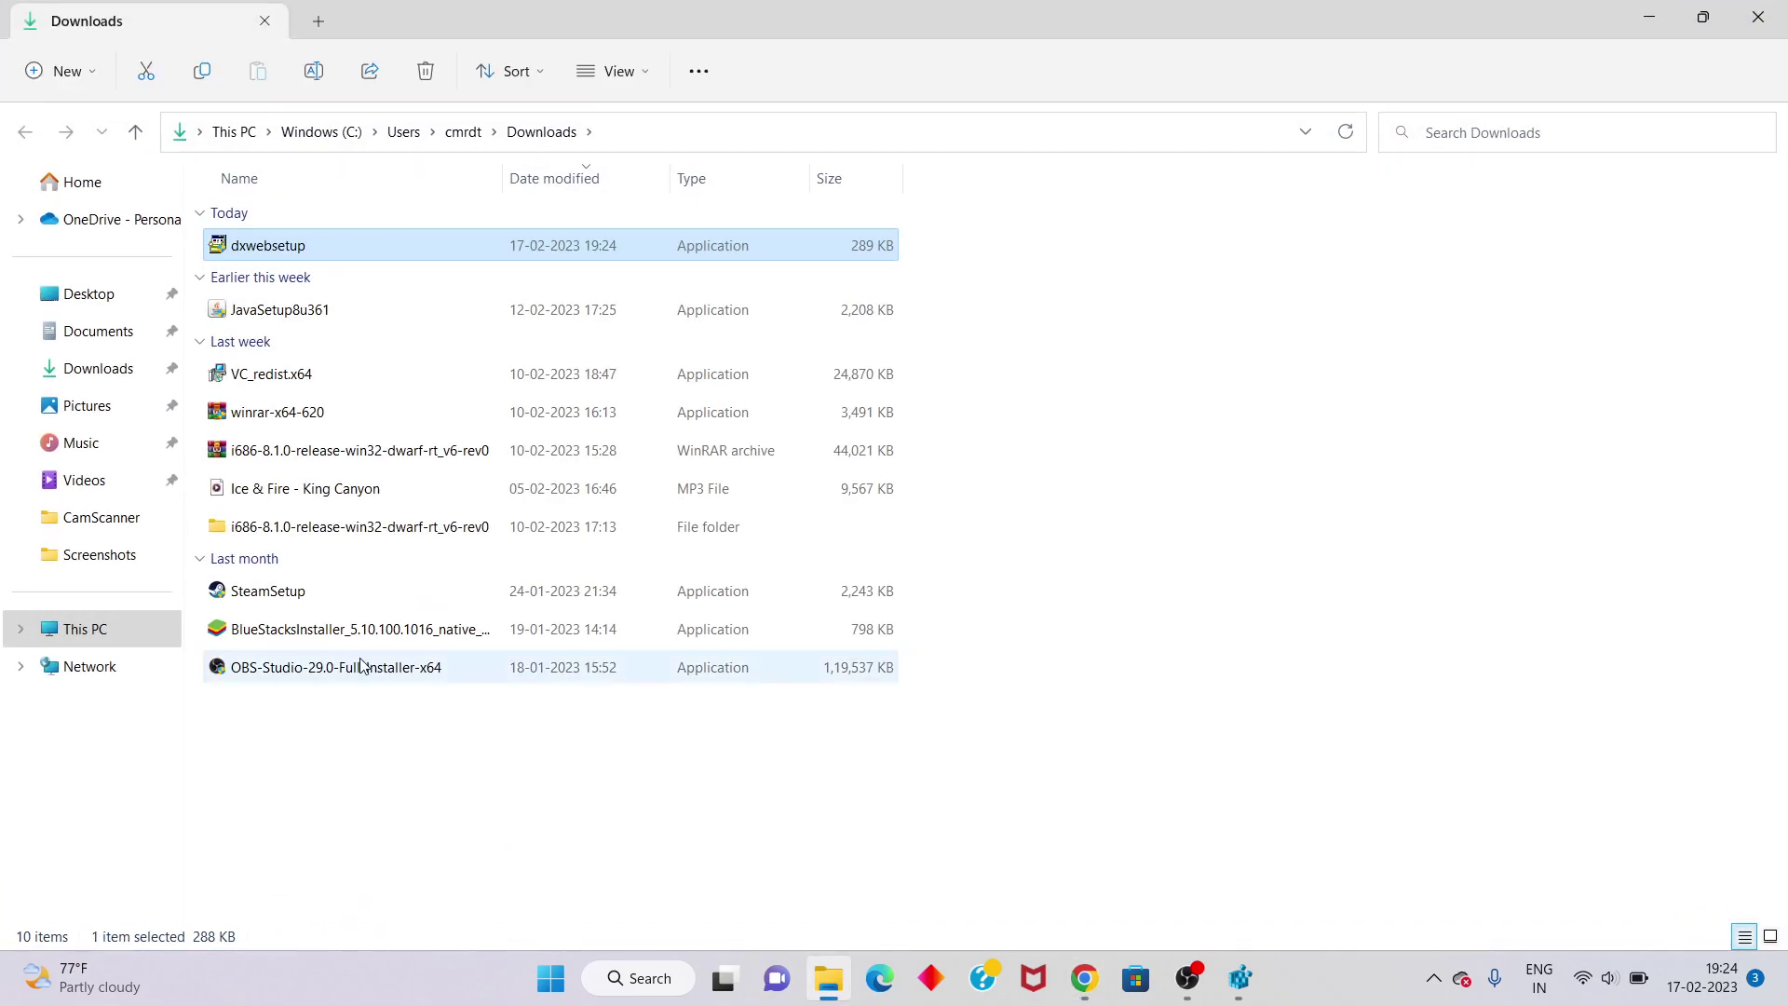
double_click(438, 256)
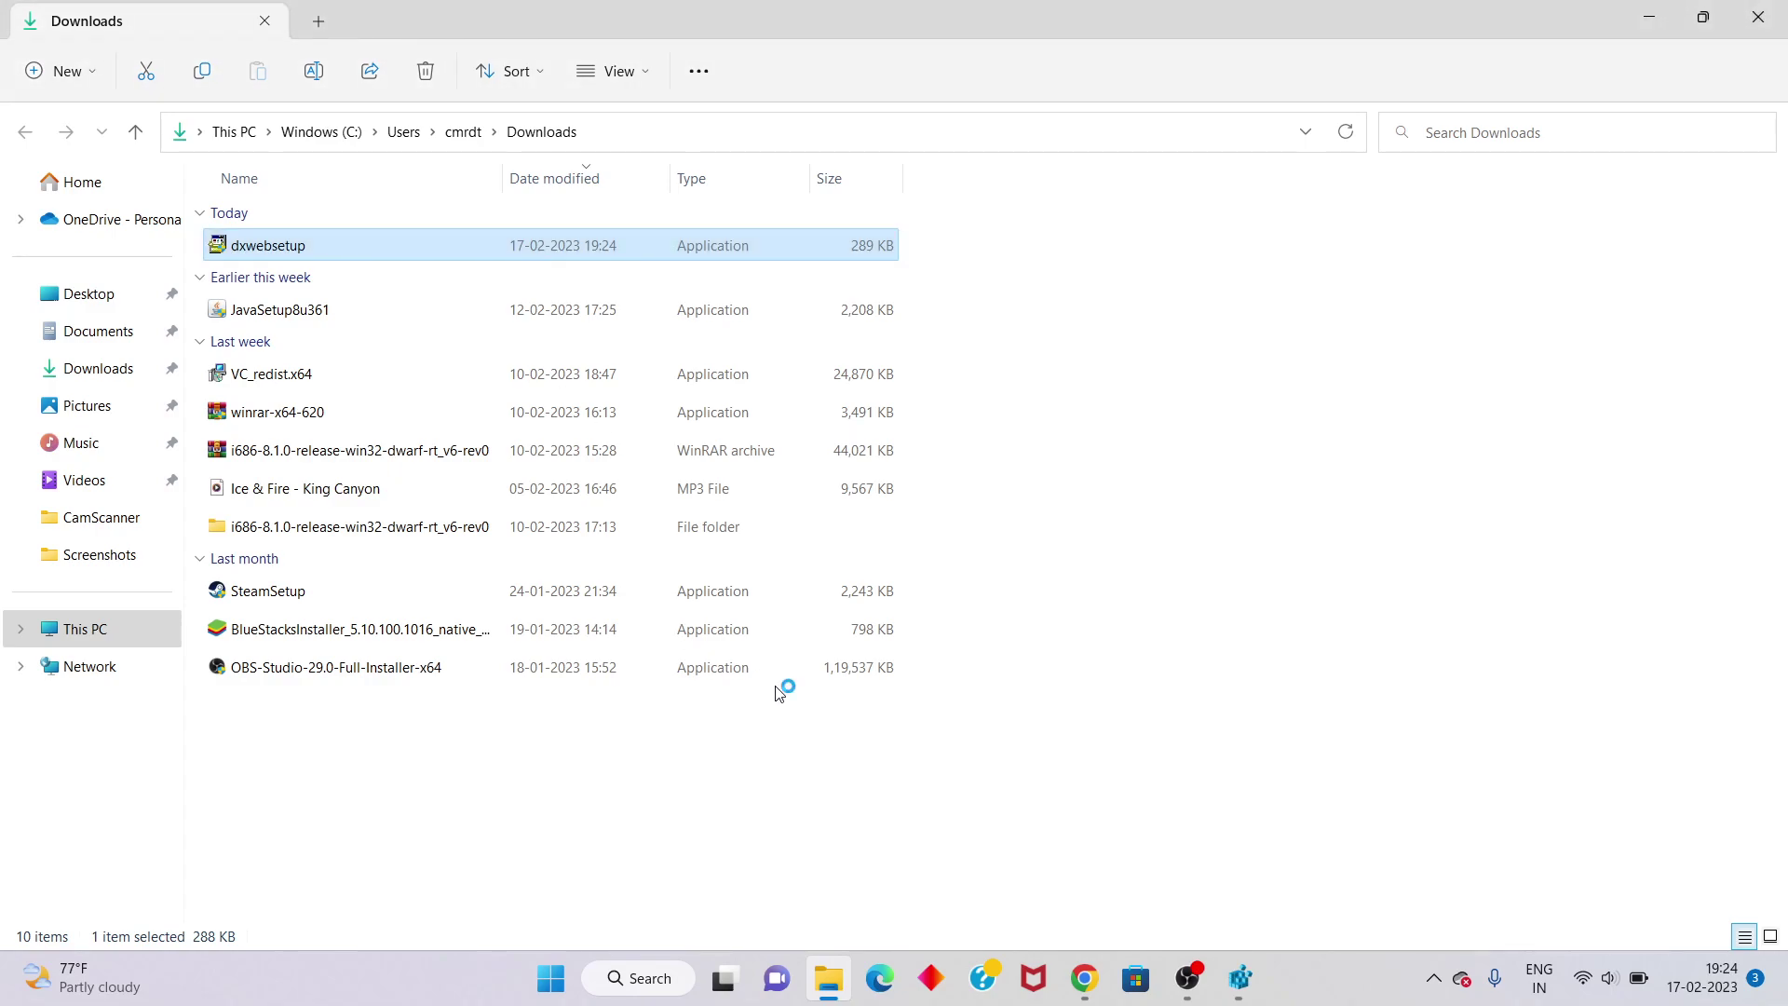
click(255, 368)
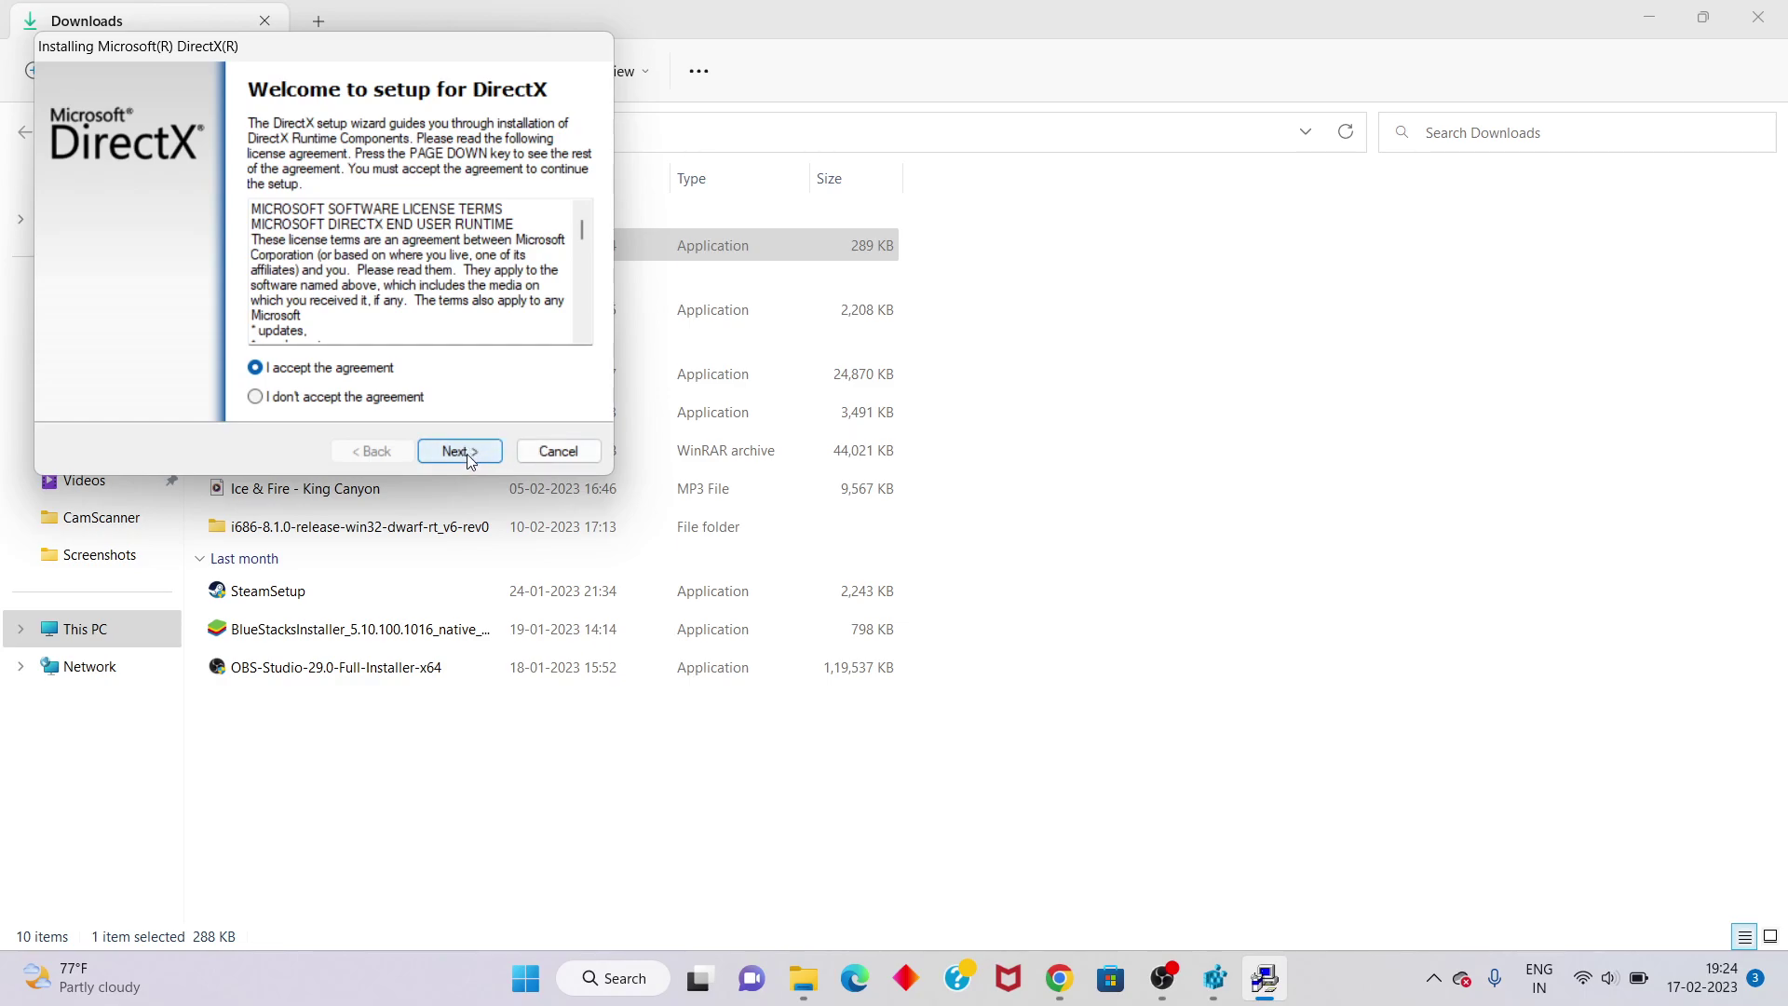
click(568, 460)
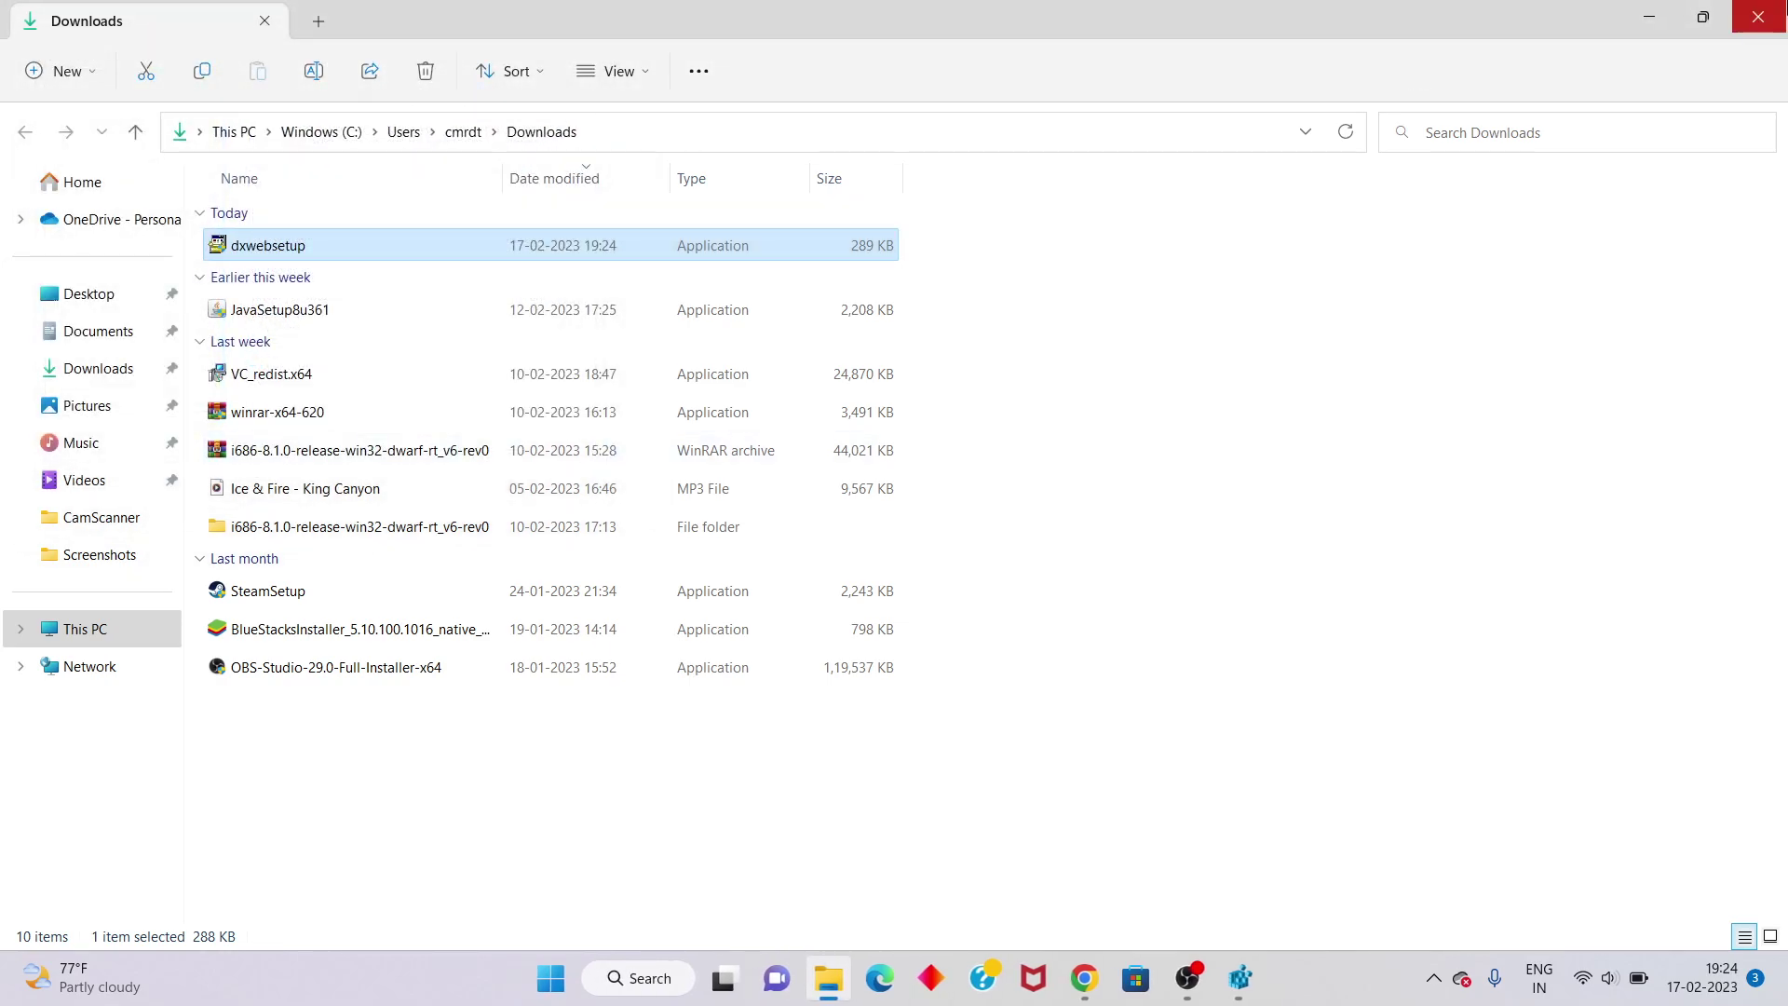
click(1757, 16)
Close Chrome and bring up the Start menu's power options to restart.
click(1772, 11)
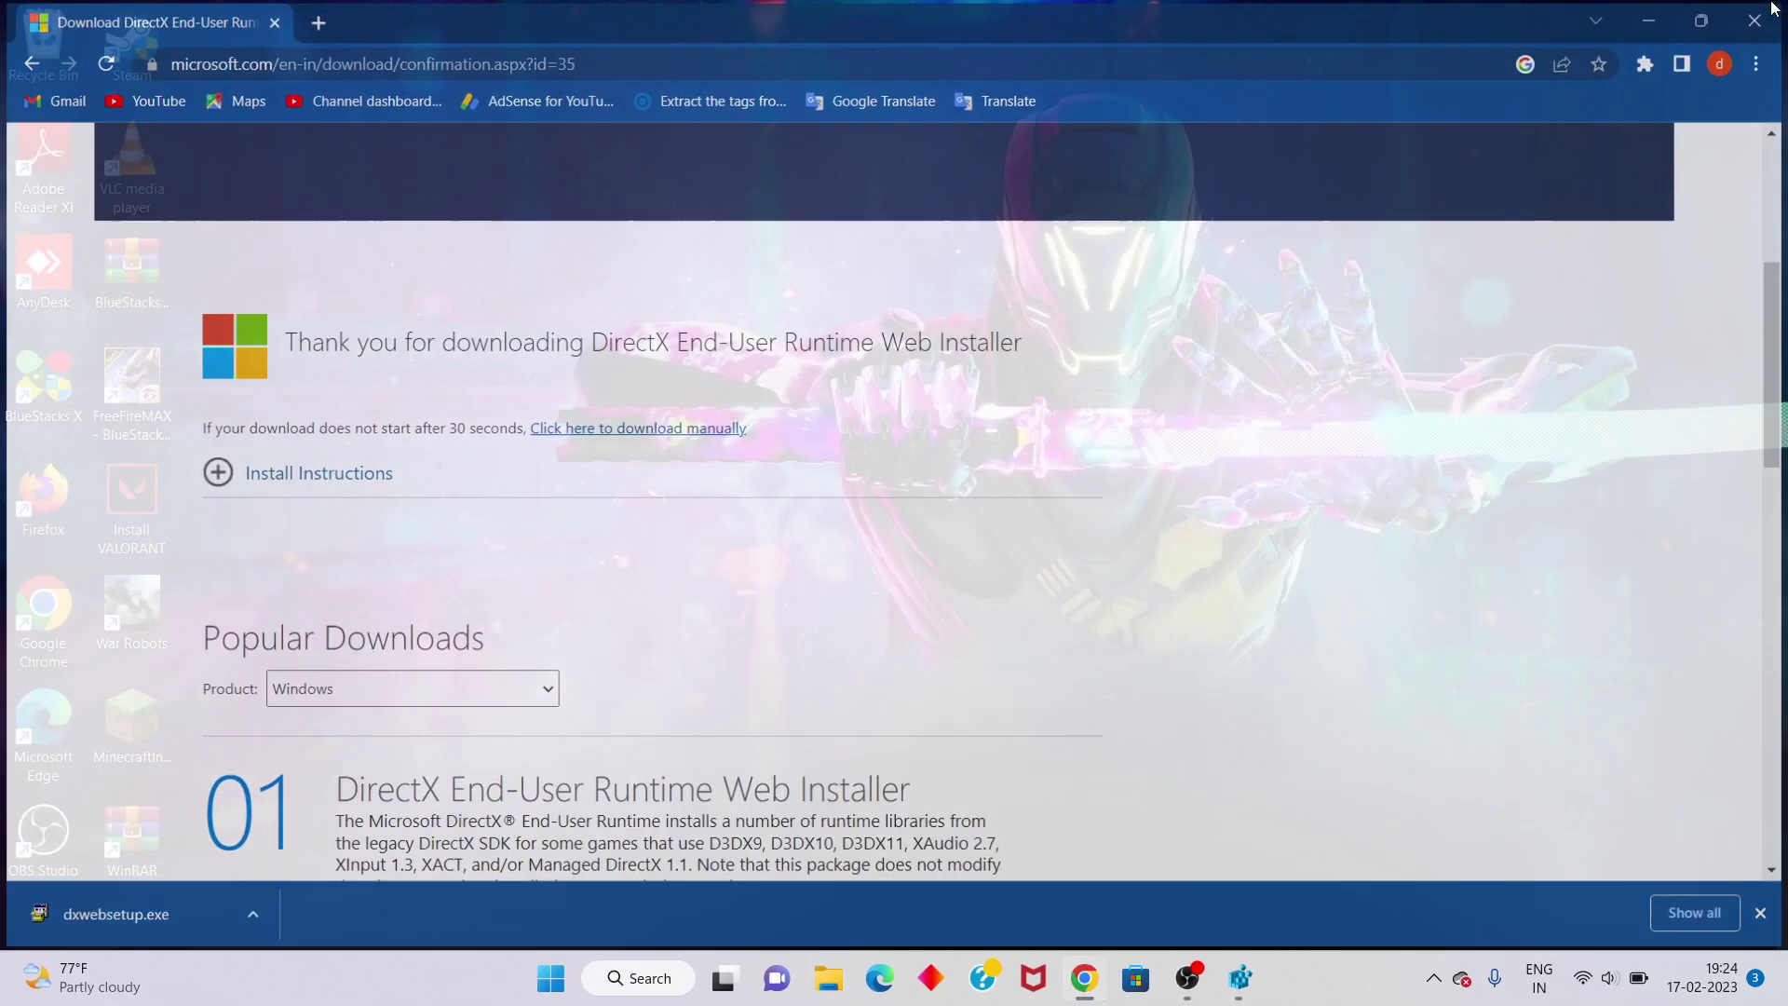
click(550, 978)
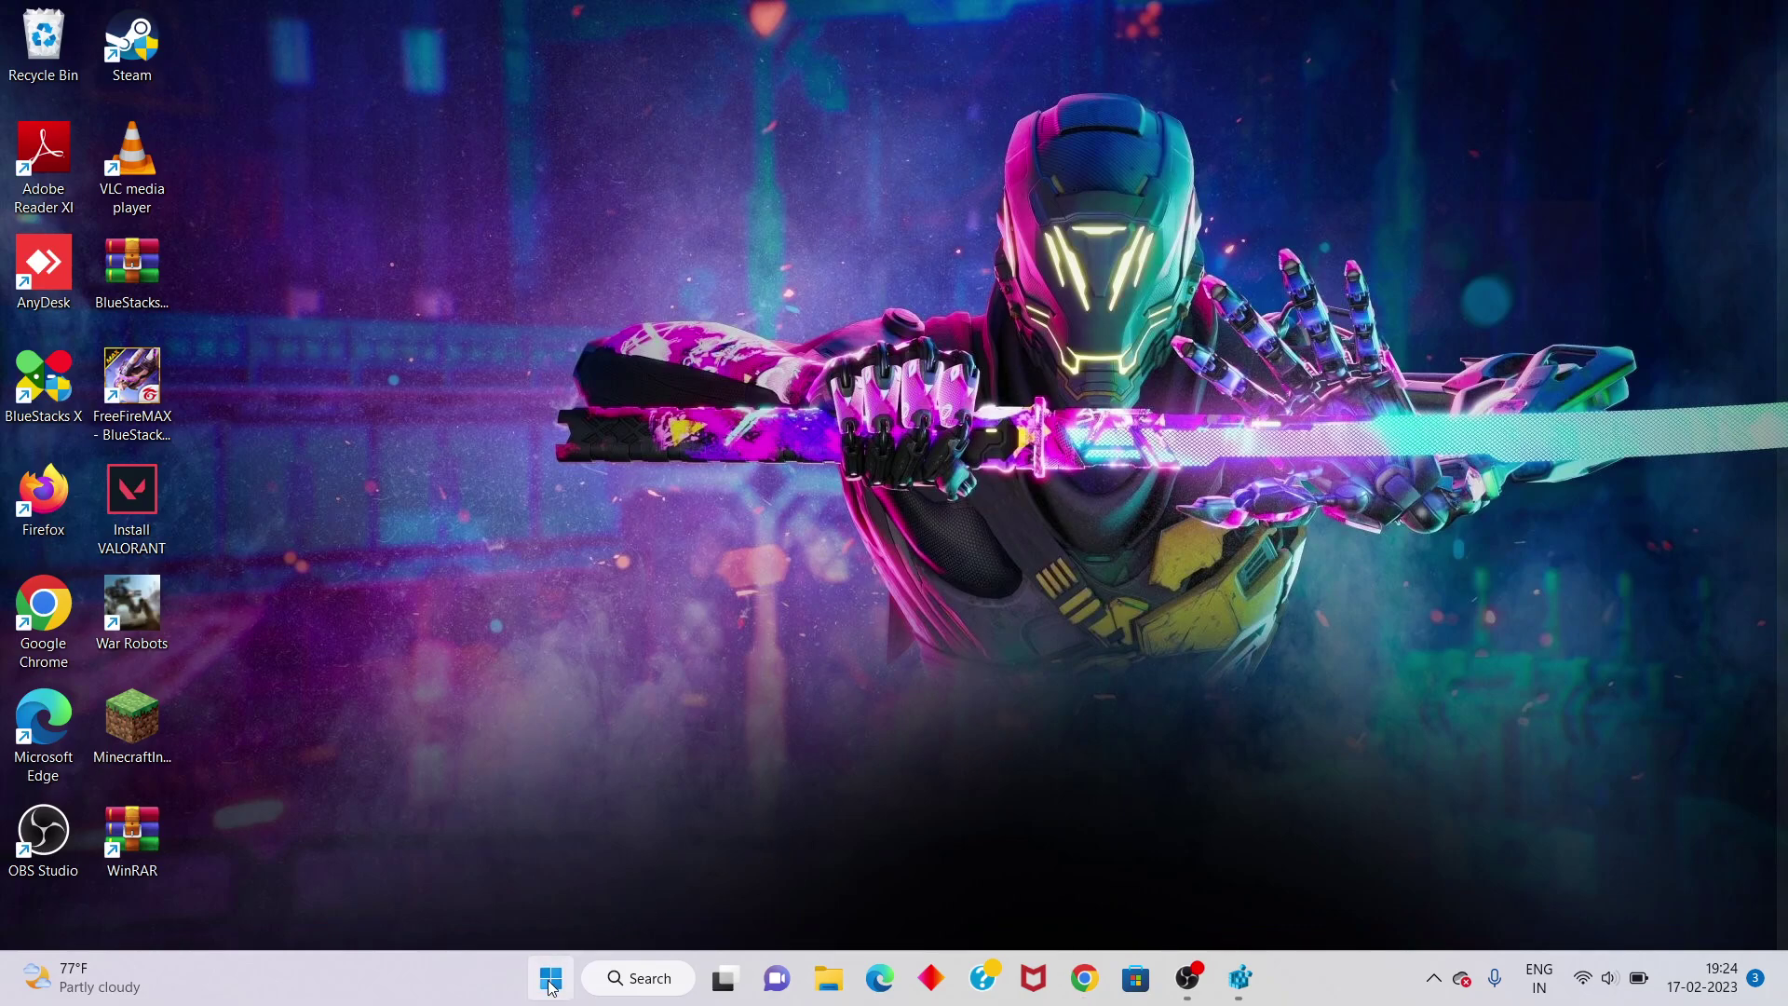
click(1185, 901)
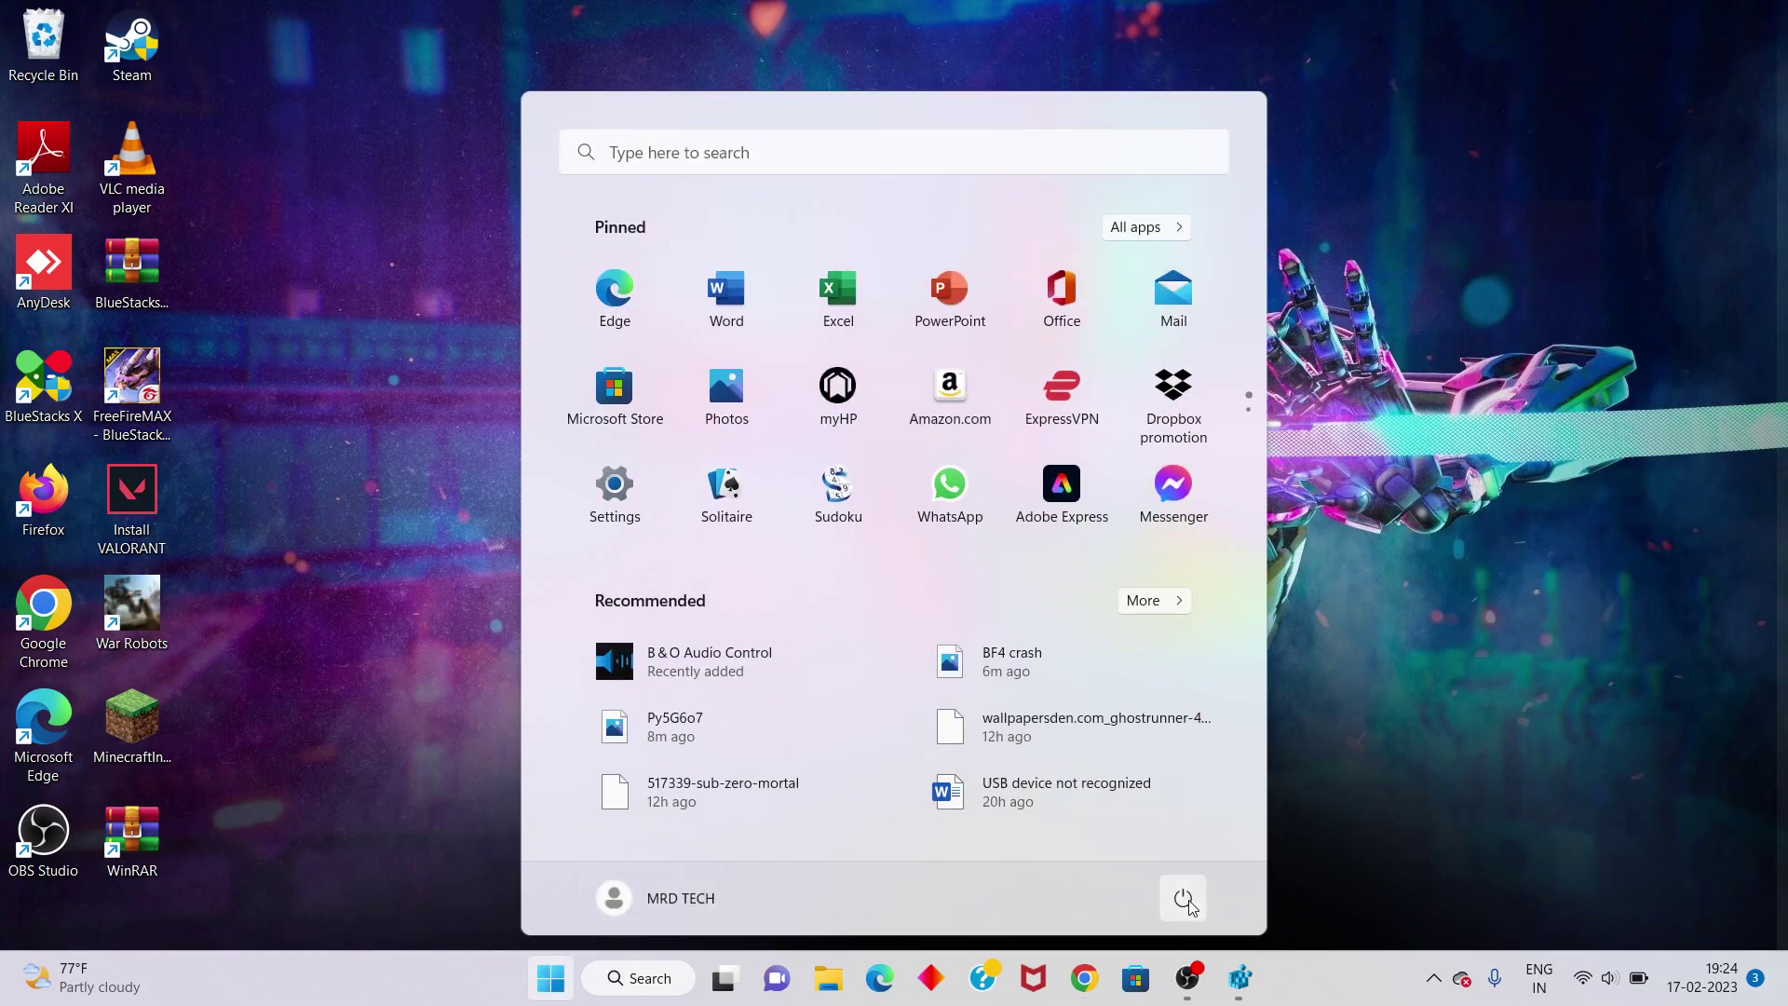